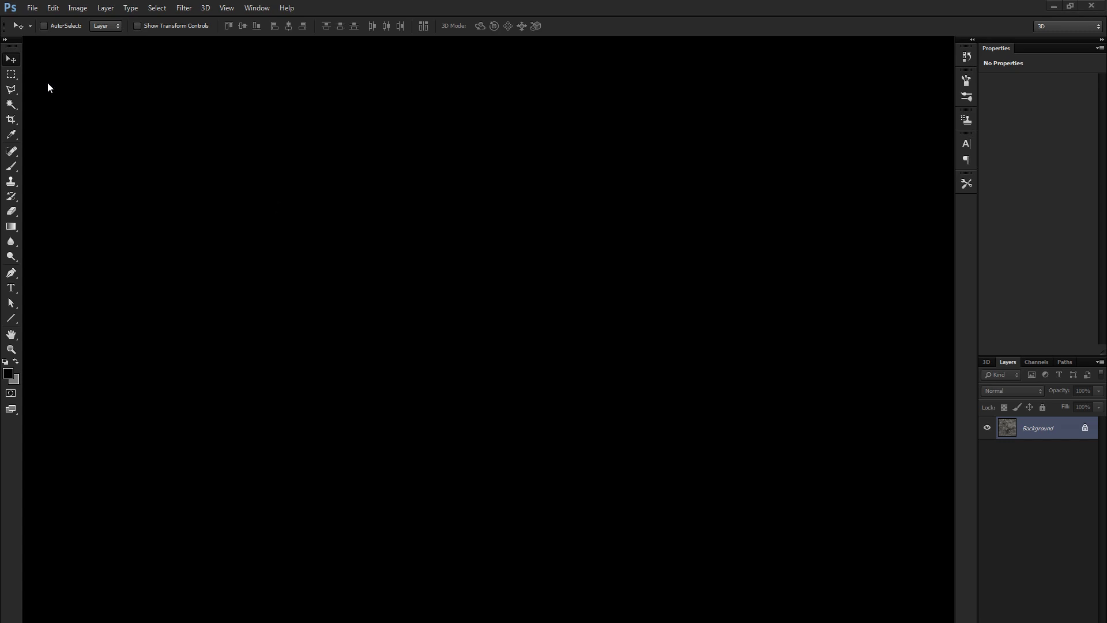
# - Create a new 1920 × 1080 pixel, 72 ppi document and enlarge its window
pyautogui.click(35, 8)
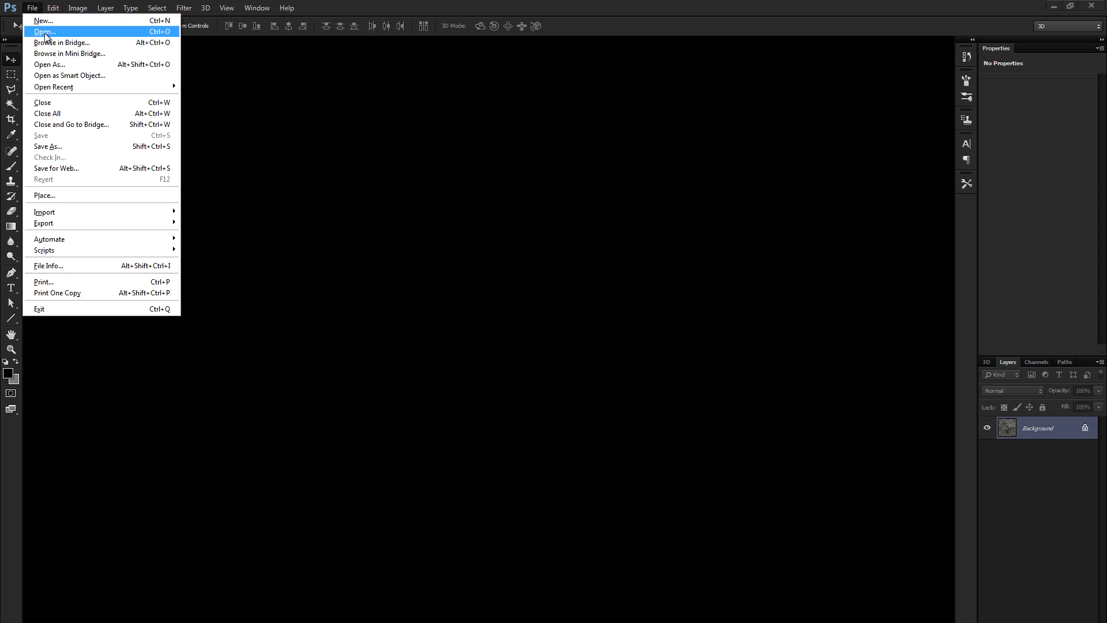
pyautogui.click(45, 21)
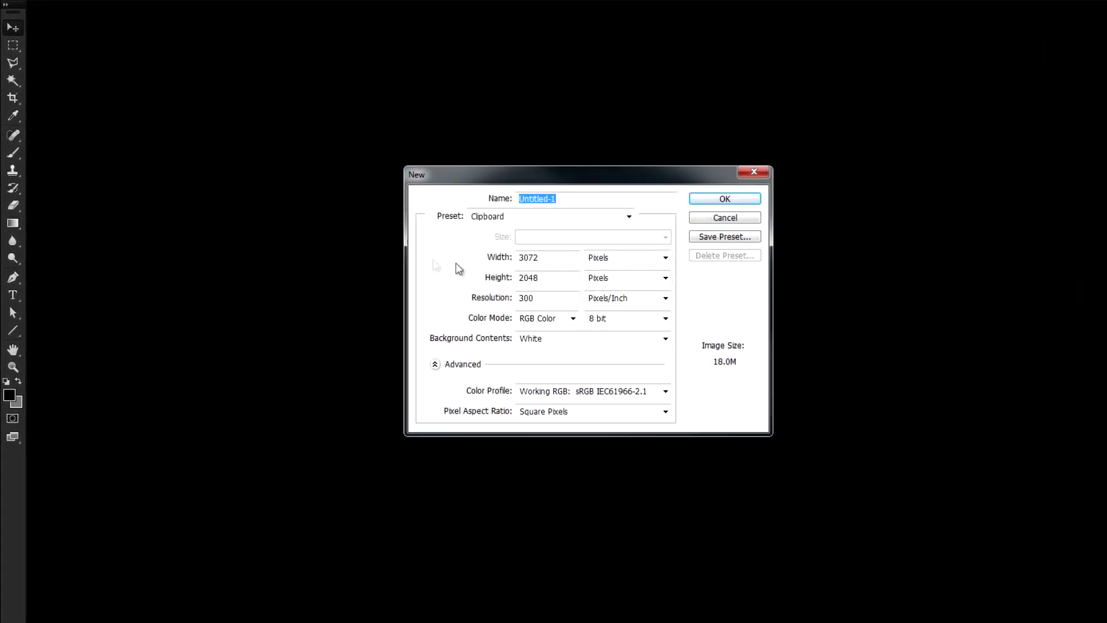
pyautogui.click(473, 260)
pyautogui.doubleClick(554, 262)
pyautogui.write('1920')
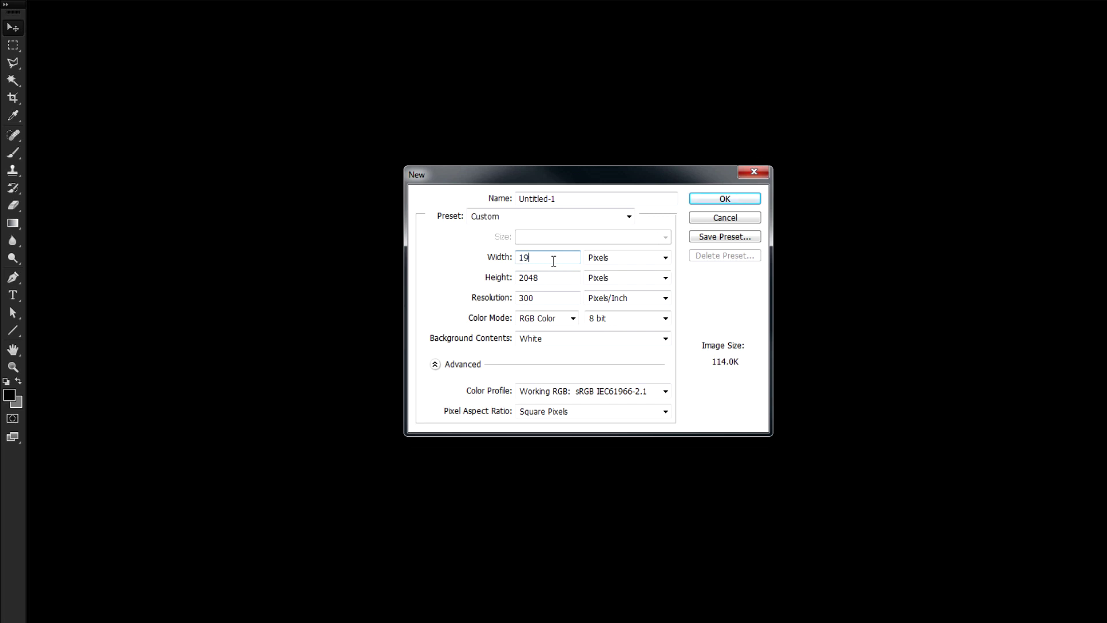
pyautogui.press('Tab')
pyautogui.press('Tab')
pyautogui.write('1080')
pyautogui.press('Tab')
pyautogui.press('Tab')
pyautogui.write('72')
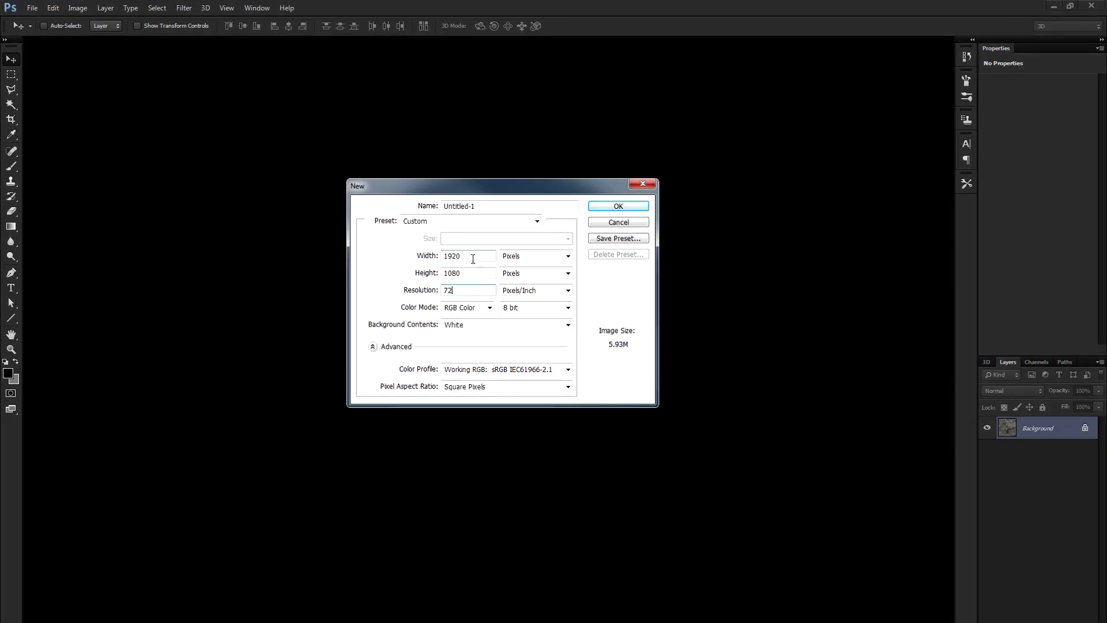
pyautogui.press('Return')
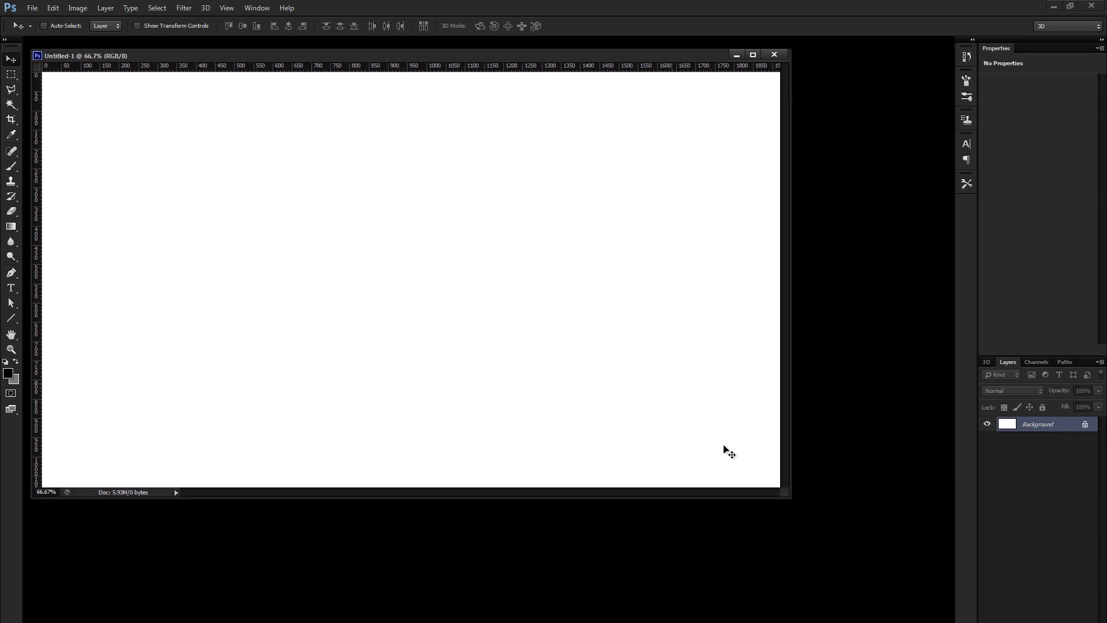
pyautogui.moveTo(790, 498); pyautogui.dragTo(920, 593)
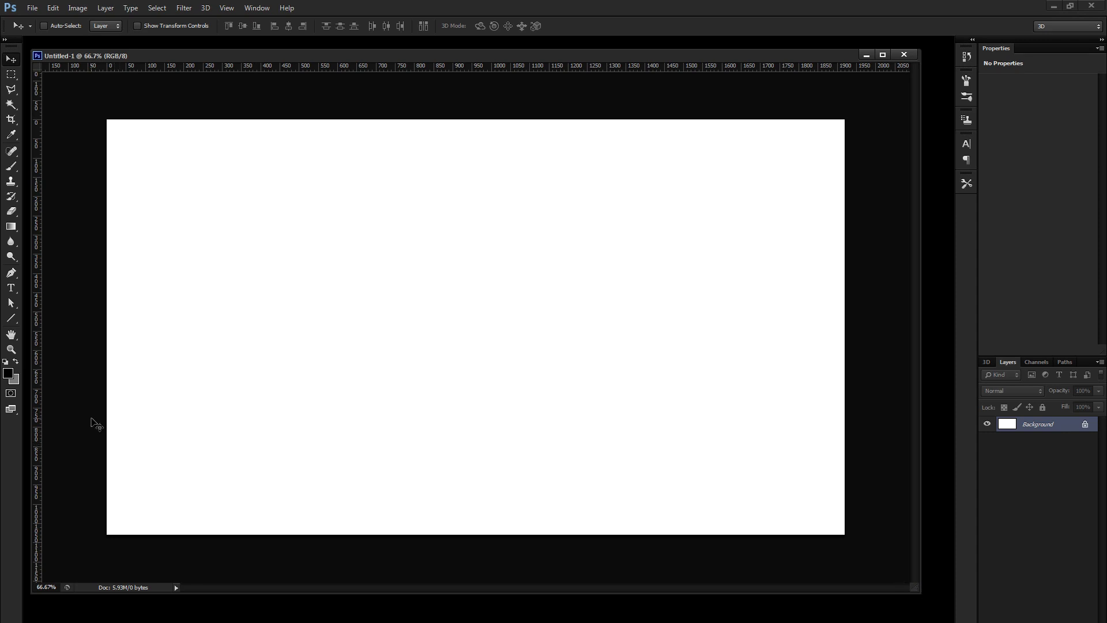
# - Add a vertical guide at 50% of the canvas width
pyautogui.click(227, 8)
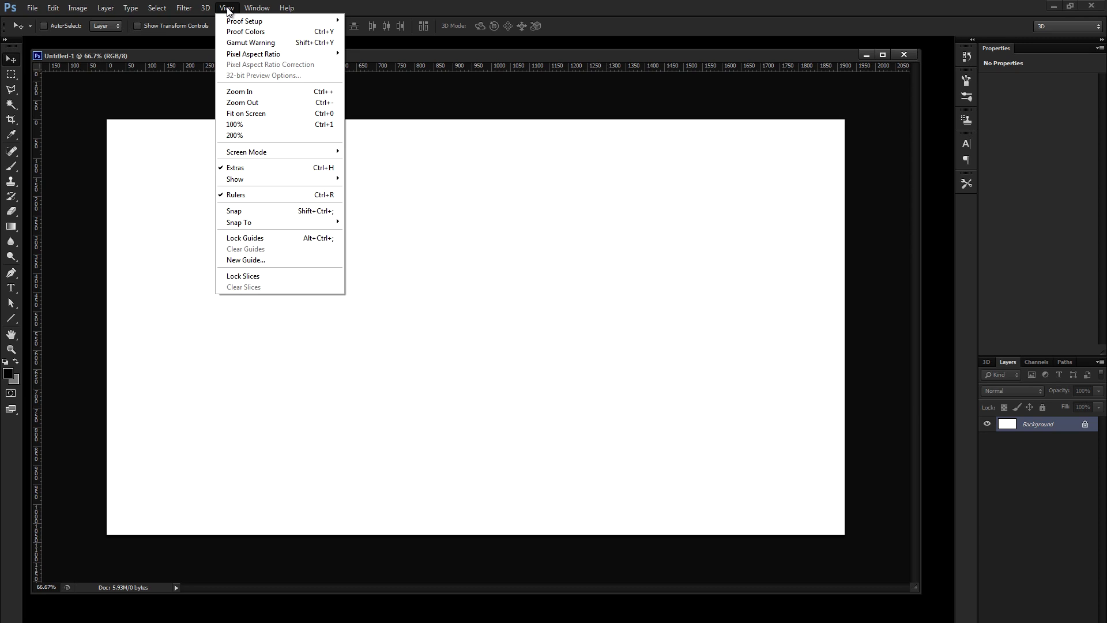
pyautogui.click(271, 259)
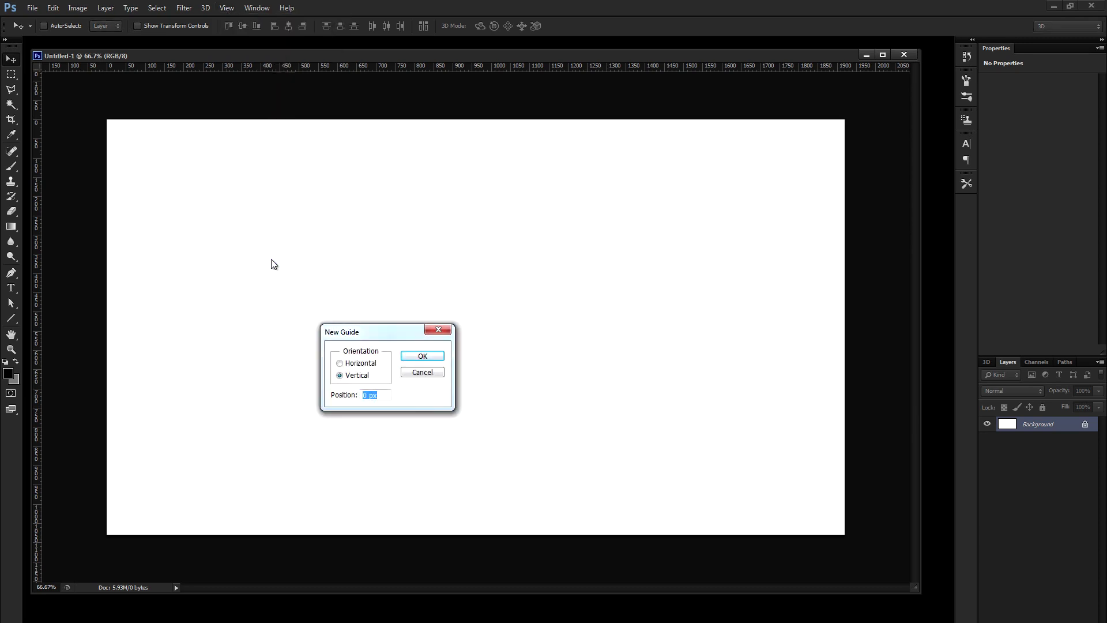
pyautogui.write('50')
pyautogui.press('Return')
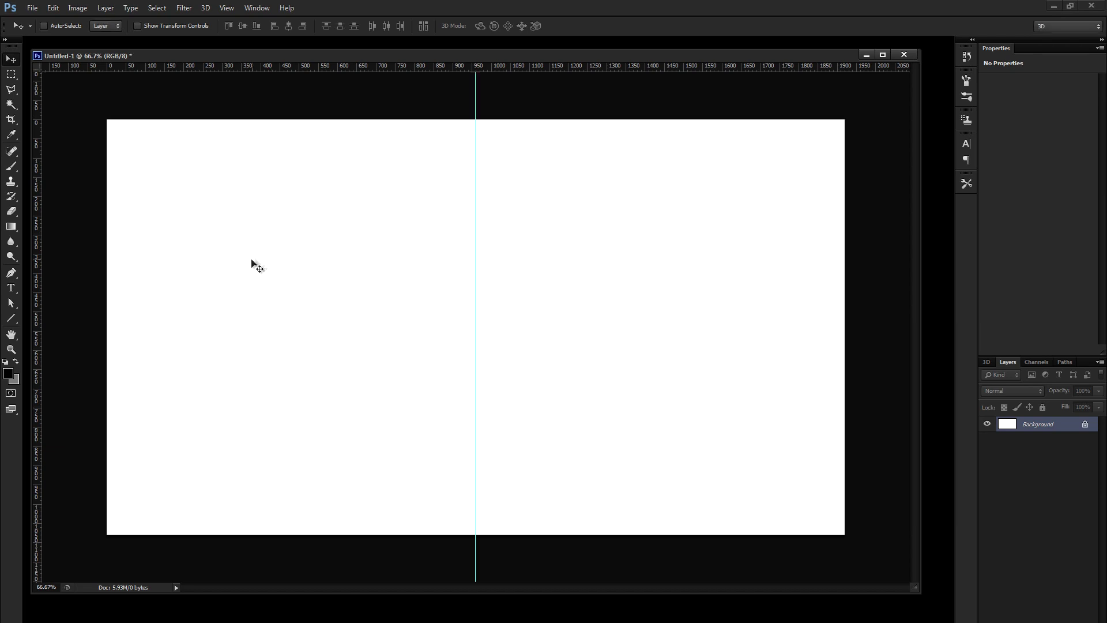
# - Add a horizontal guide at 50% of the canvas height
pyautogui.click(224, 8)
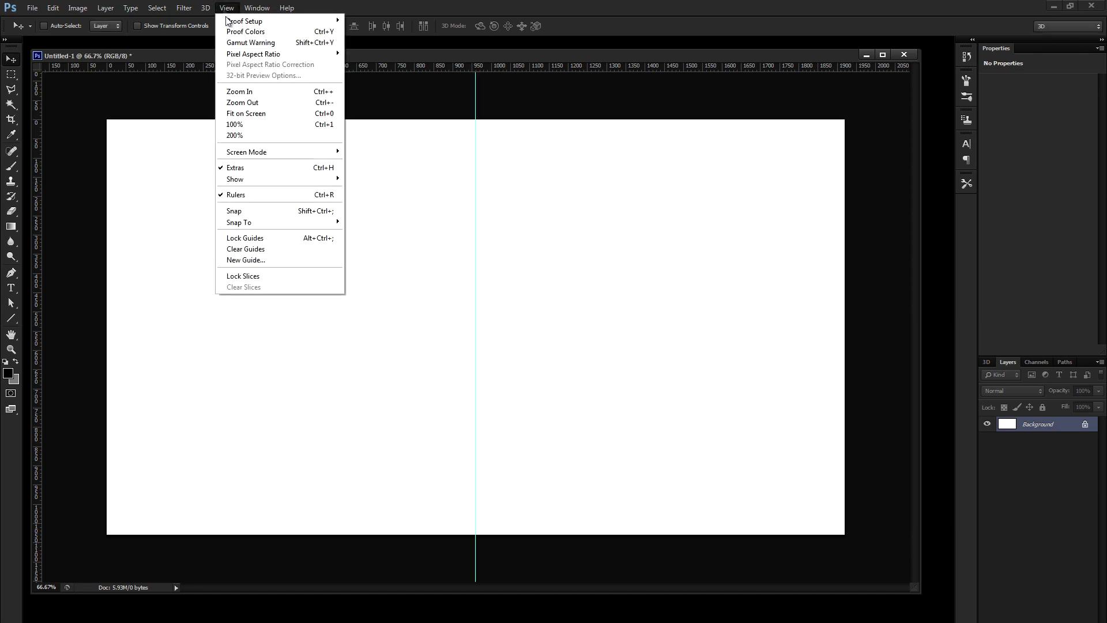
pyautogui.click(263, 256)
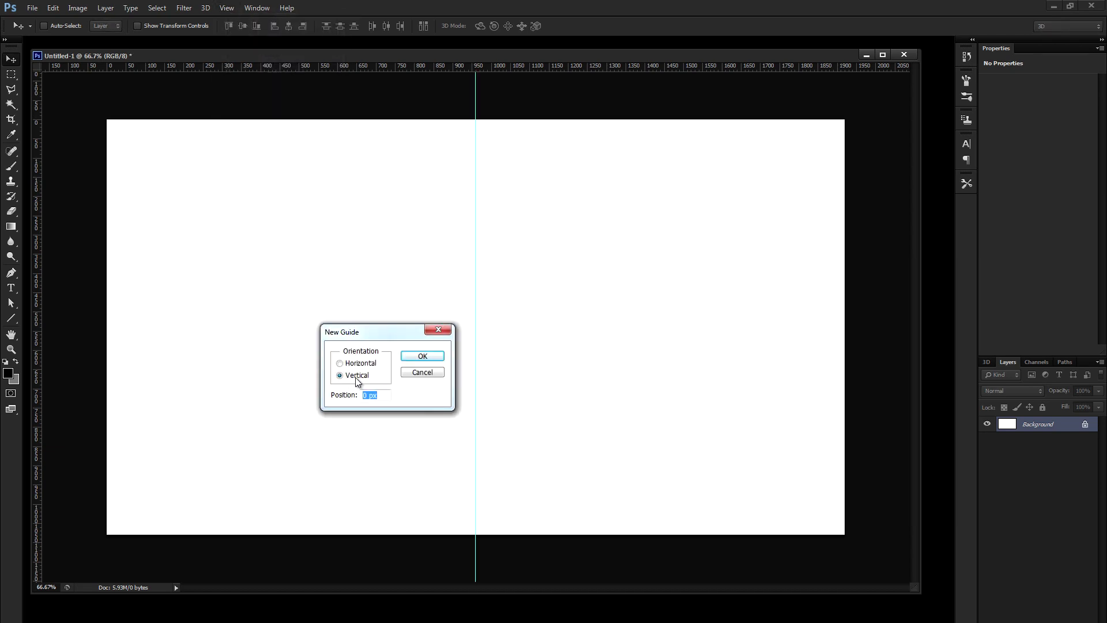
pyautogui.click(357, 363)
pyautogui.press('Tab')
pyautogui.write('50%')
pyautogui.press('Return')
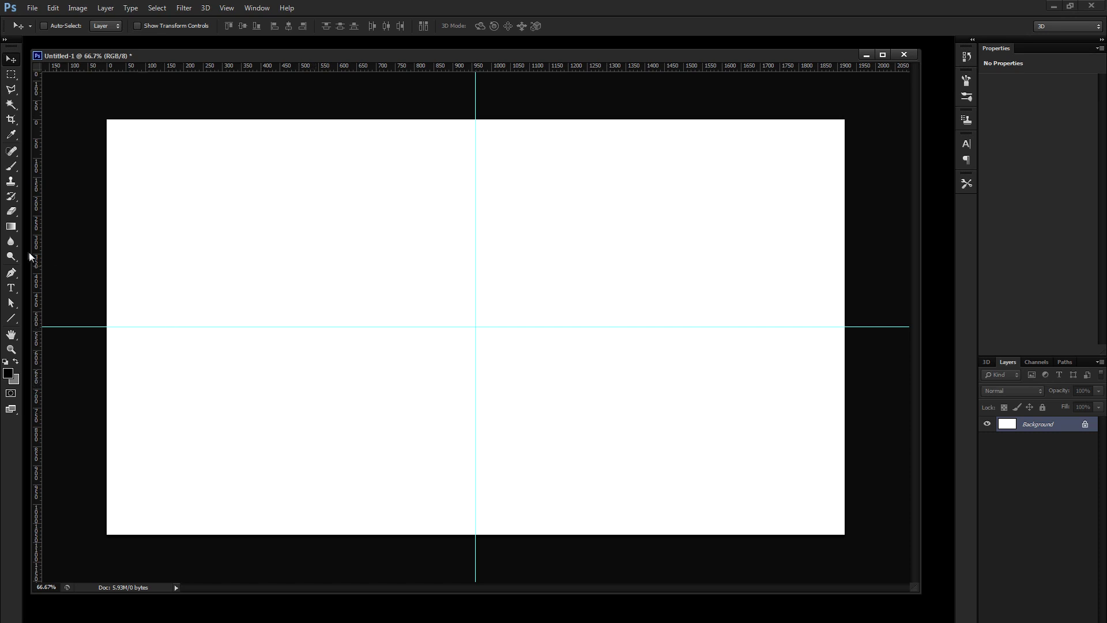
# - Set up the Gradient tool with the Foreground to Background preset
pyautogui.click(10, 226)
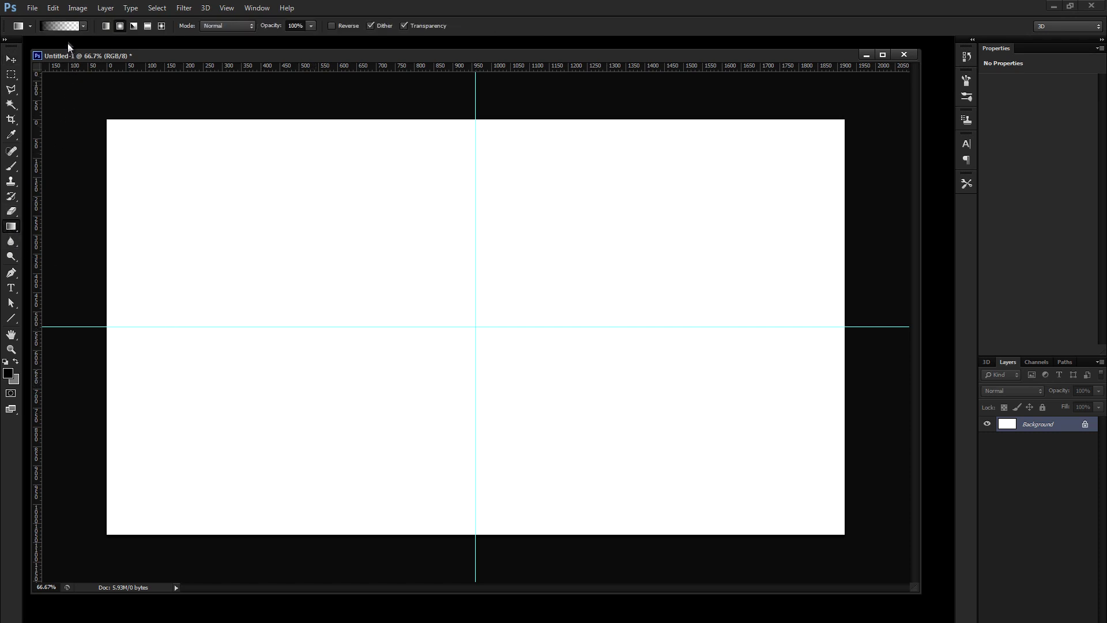
pyautogui.click(67, 27)
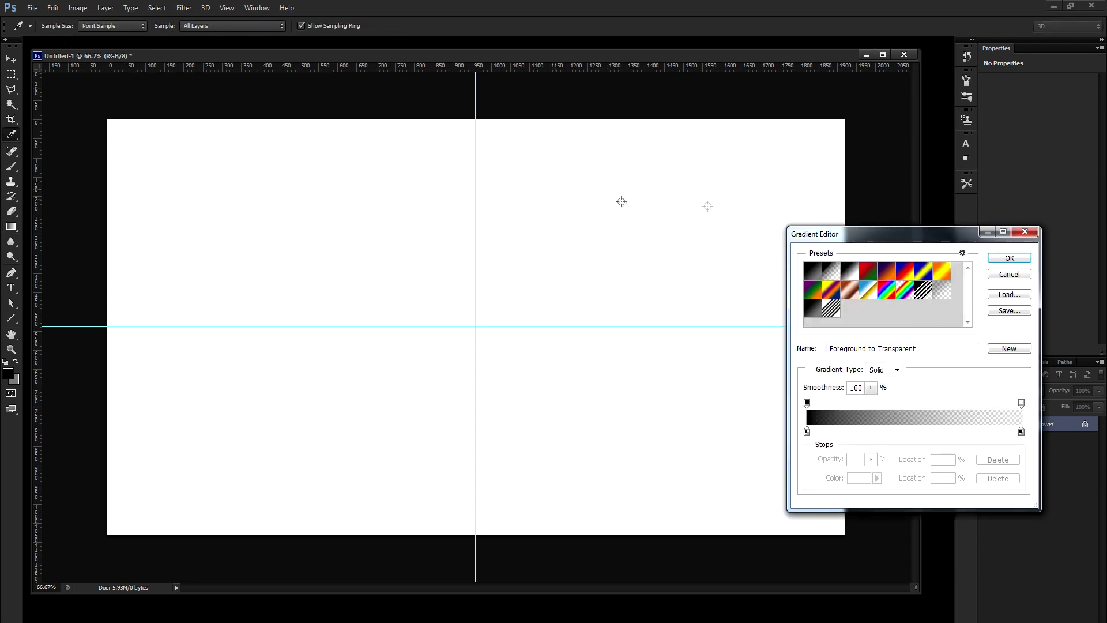
pyautogui.moveTo(824, 246); pyautogui.dragTo(401, 228)
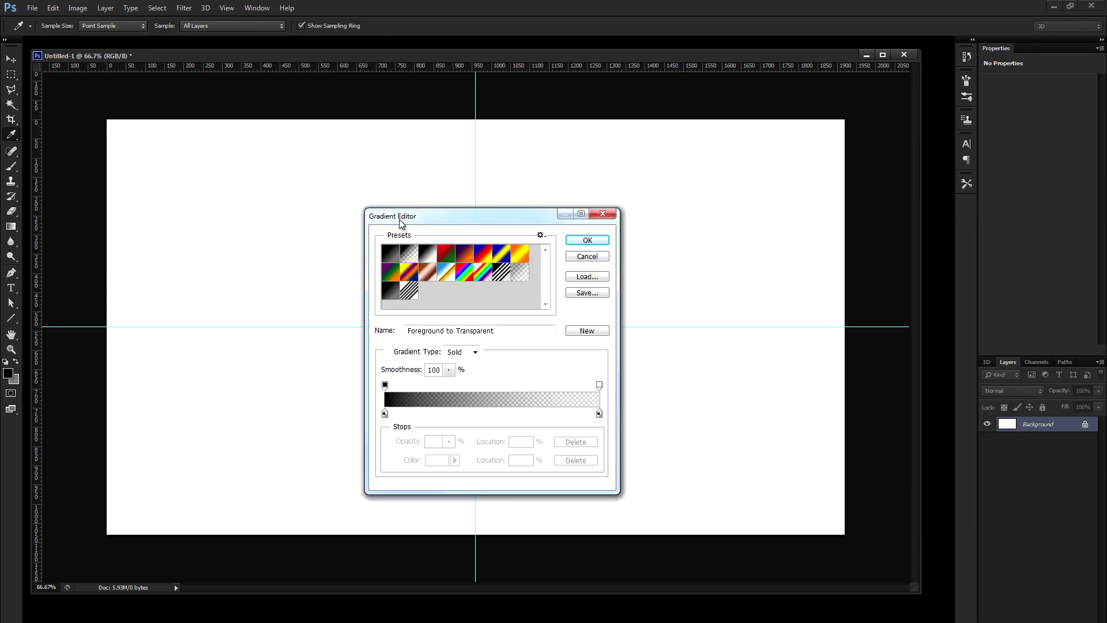
pyautogui.click(390, 254)
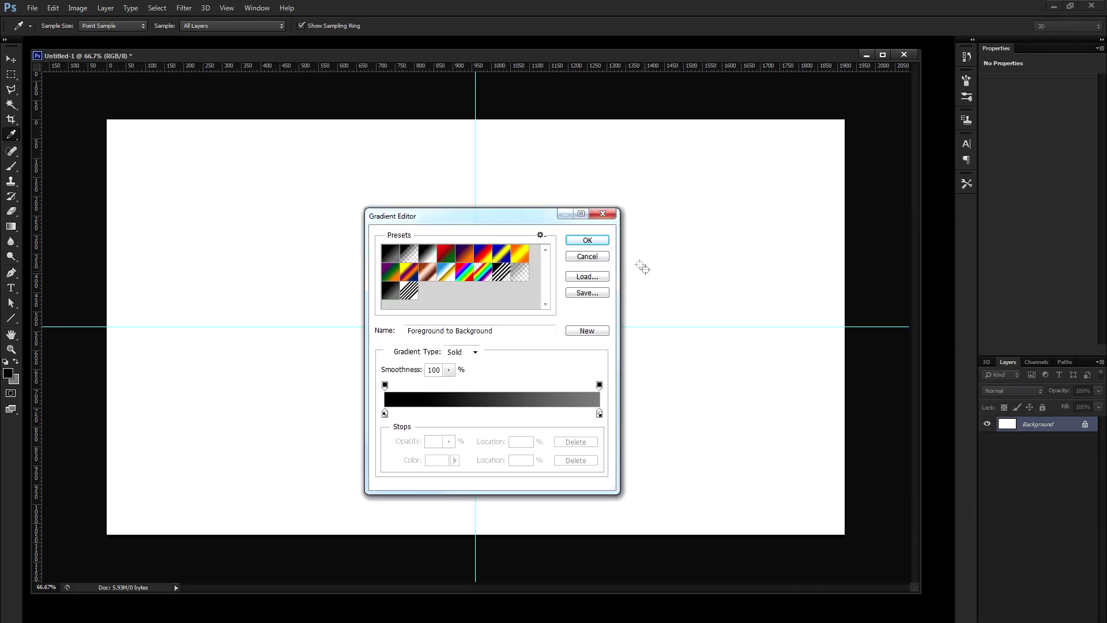
pyautogui.click(592, 242)
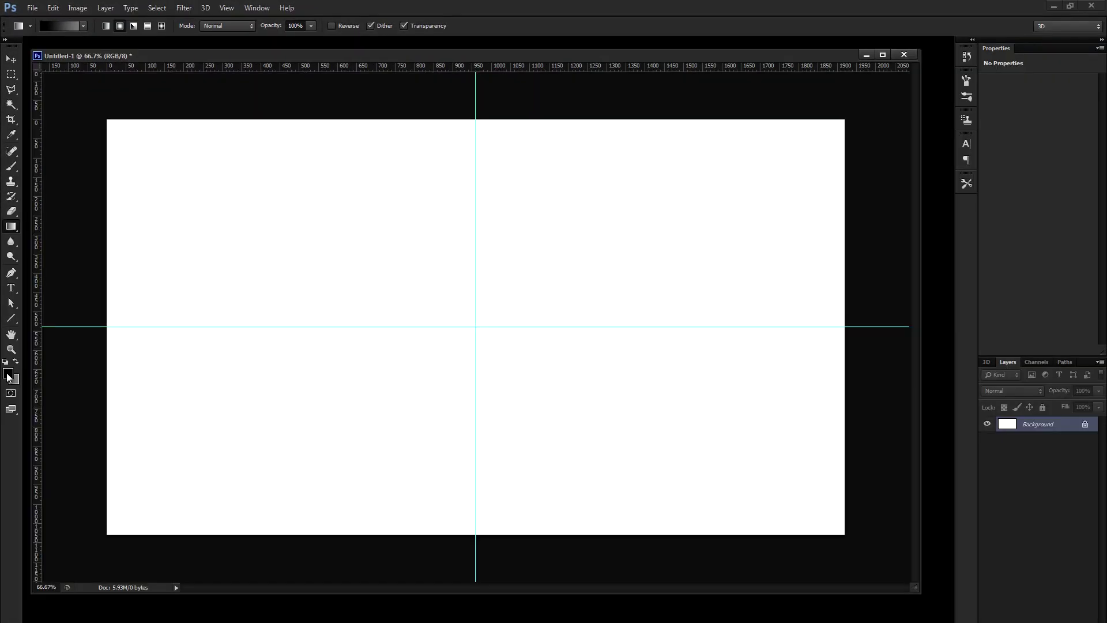
# - Set colours #767676 and #181818, then drag the radial gradient outward from the centre
pyautogui.click(13, 608)
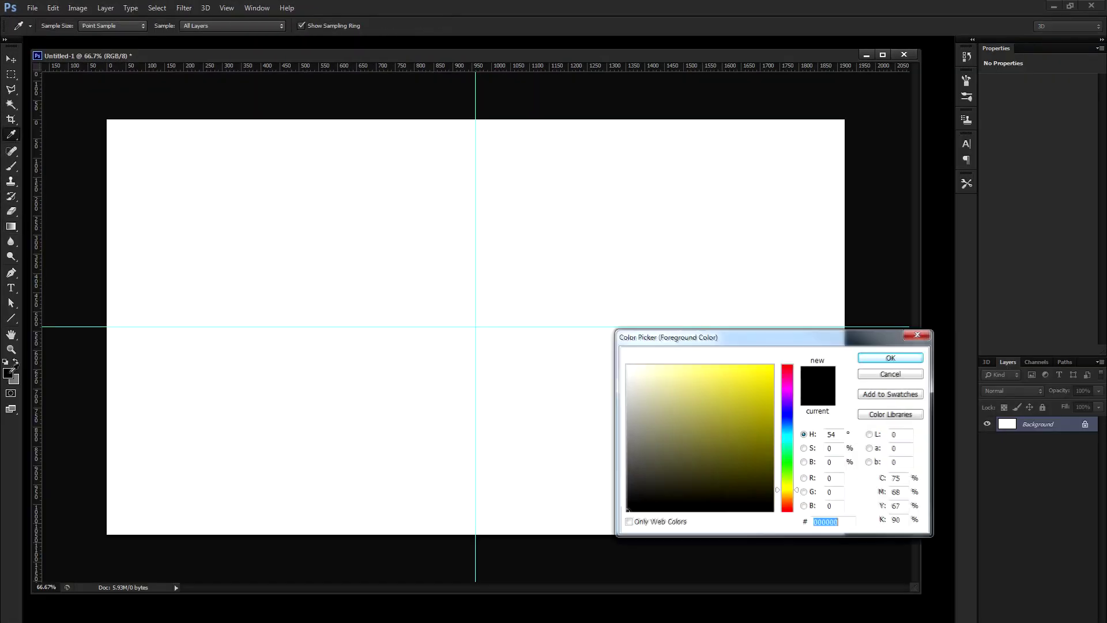
pyautogui.moveTo(628, 438); pyautogui.dragTo(616, 444)
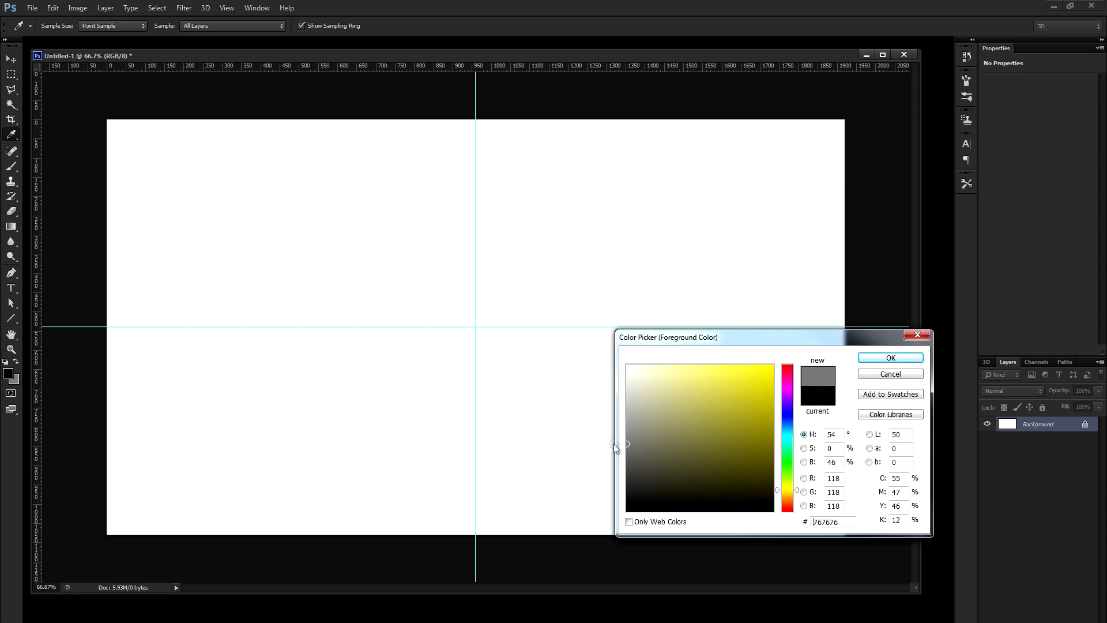
pyautogui.click(855, 363)
pyautogui.click(16, 383)
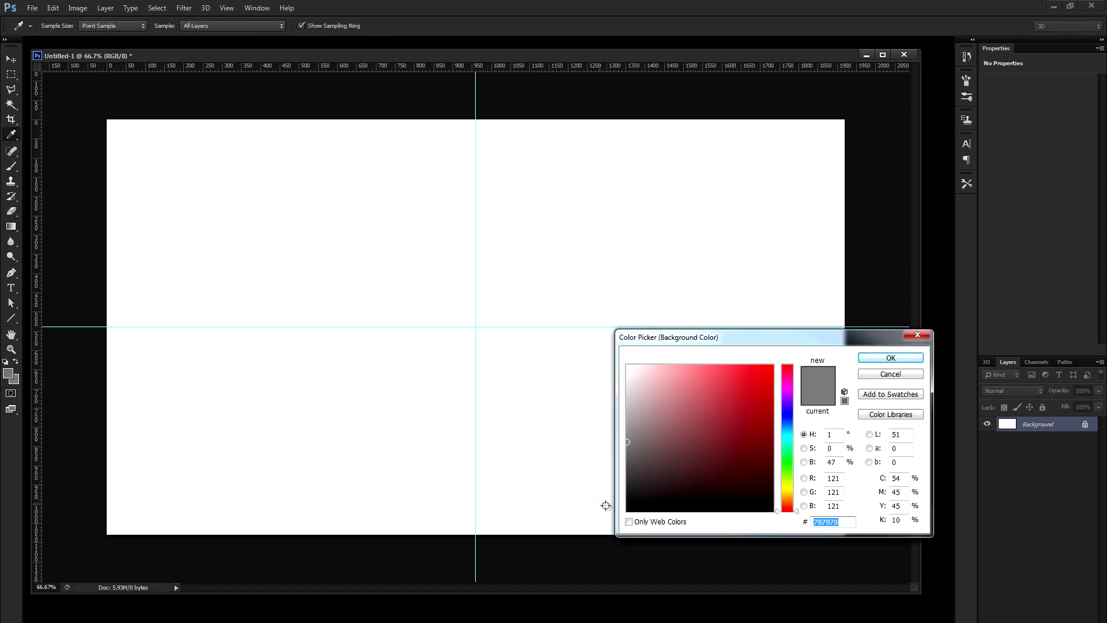
pyautogui.click(625, 498)
pyautogui.moveTo(625, 498); pyautogui.dragTo(620, 500)
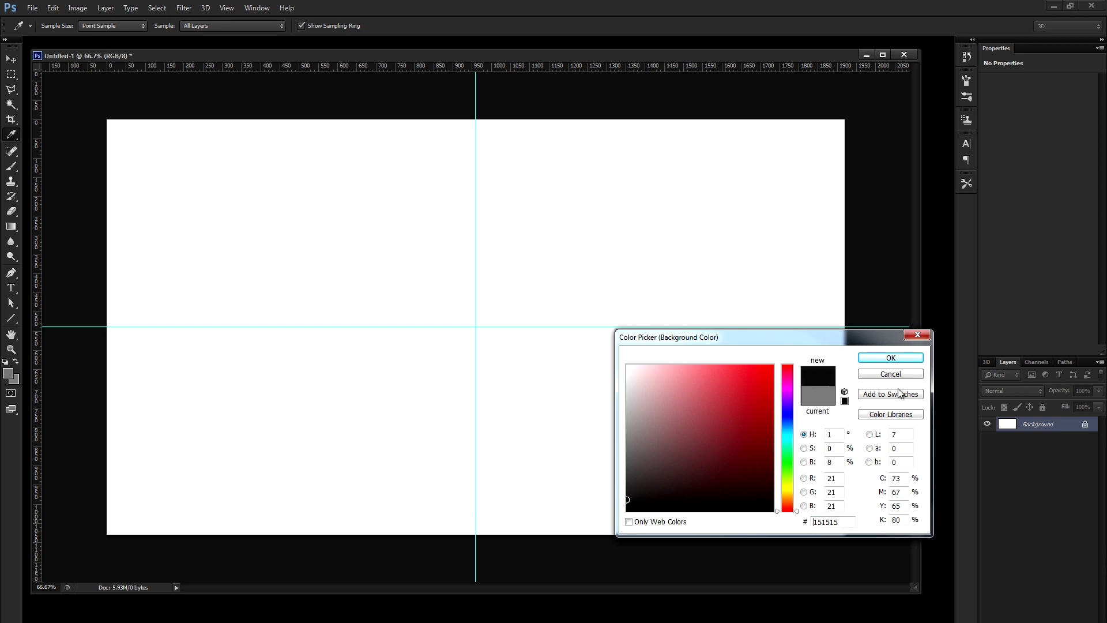
pyautogui.click(891, 358)
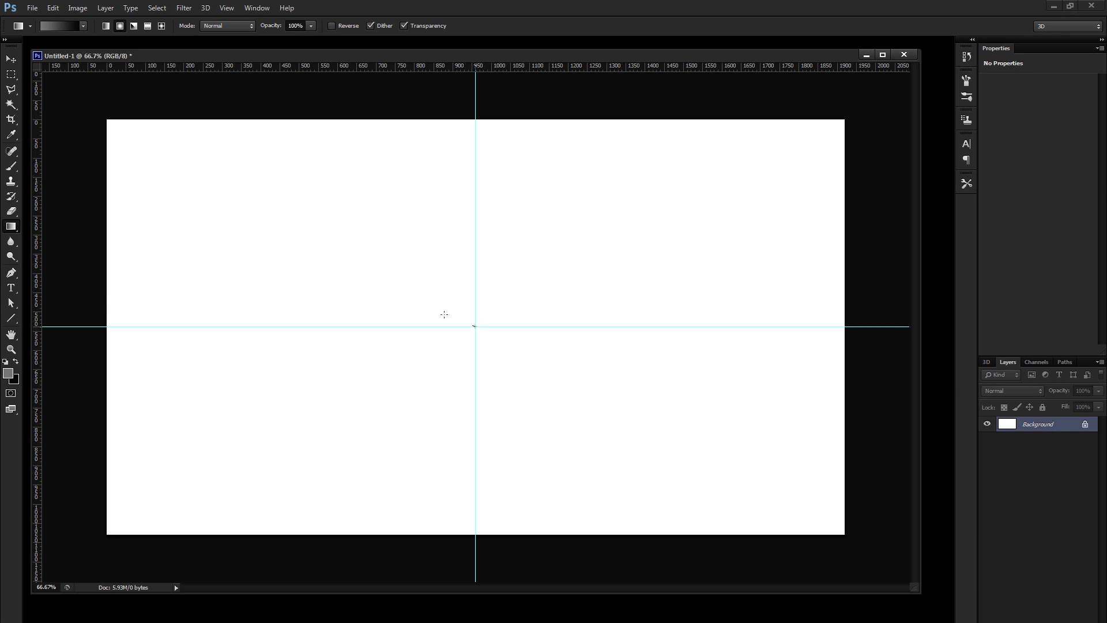
pyautogui.moveTo(444, 314); pyautogui.dragTo(109, 155)
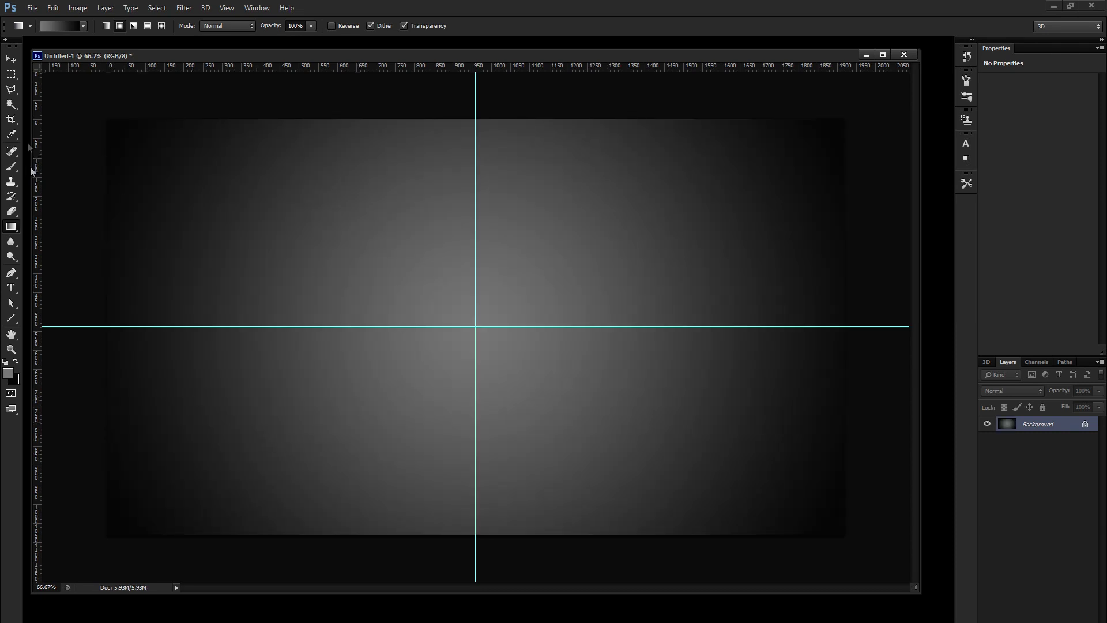
pyautogui.click(11, 60)
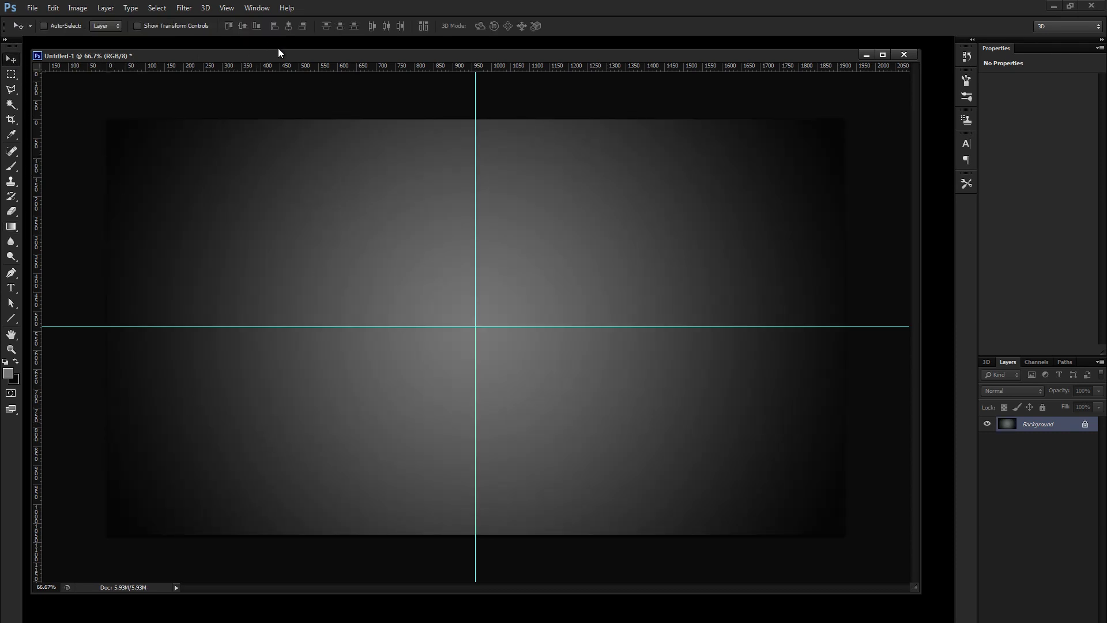
# - Open the stone texture image from disk
pyautogui.moveTo(277, 49); pyautogui.dragTo(276, 73)
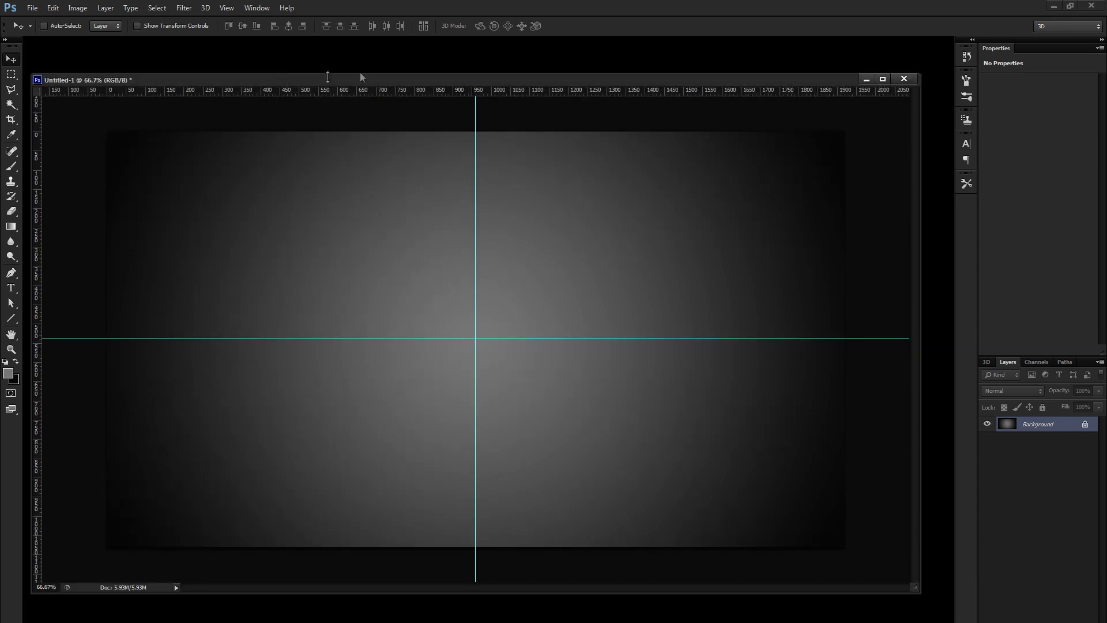
pyautogui.hotkey('ctrl', 'o')
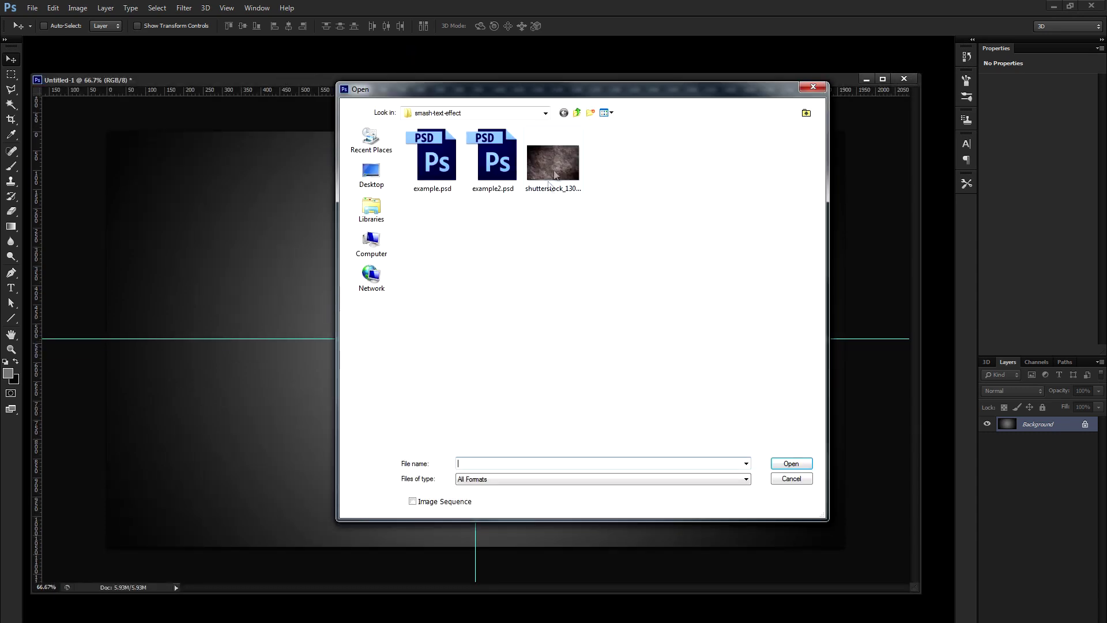
pyautogui.click(560, 154)
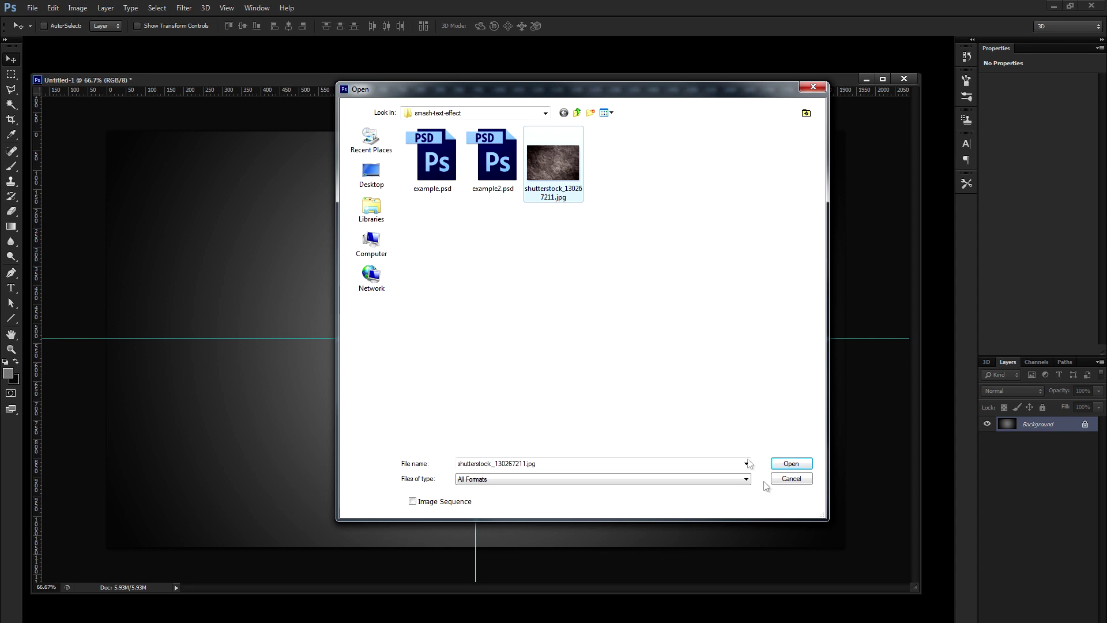
pyautogui.click(804, 465)
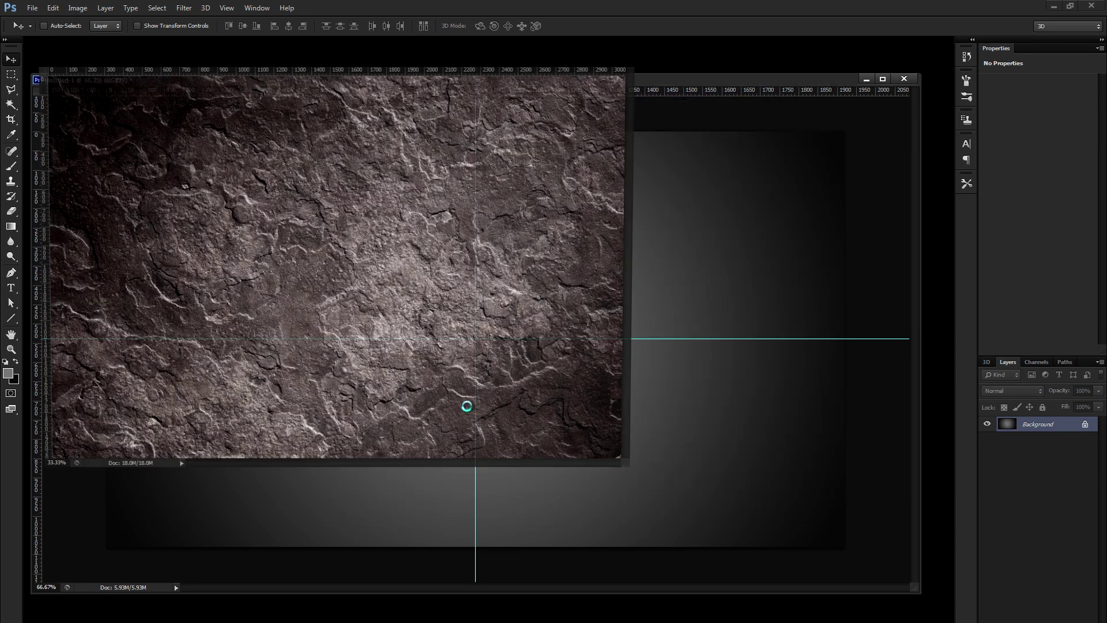
# - Drag the stone texture into Untitled-1 as Layer 1 and position it
pyautogui.moveTo(639, 476); pyautogui.dragTo(708, 479)
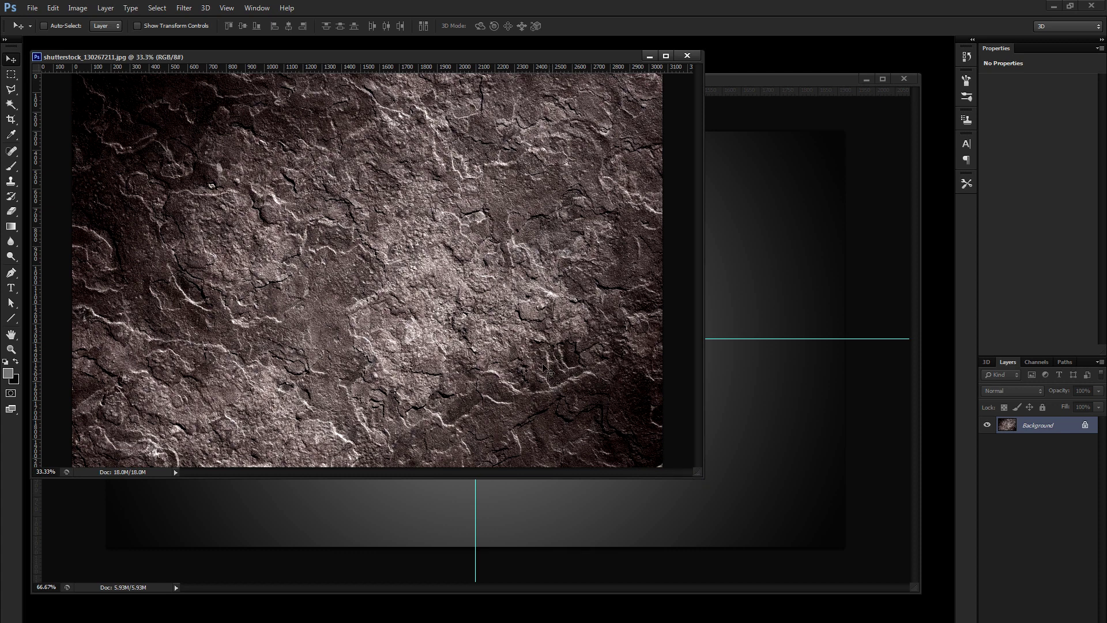
pyautogui.moveTo(531, 334); pyautogui.dragTo(740, 335)
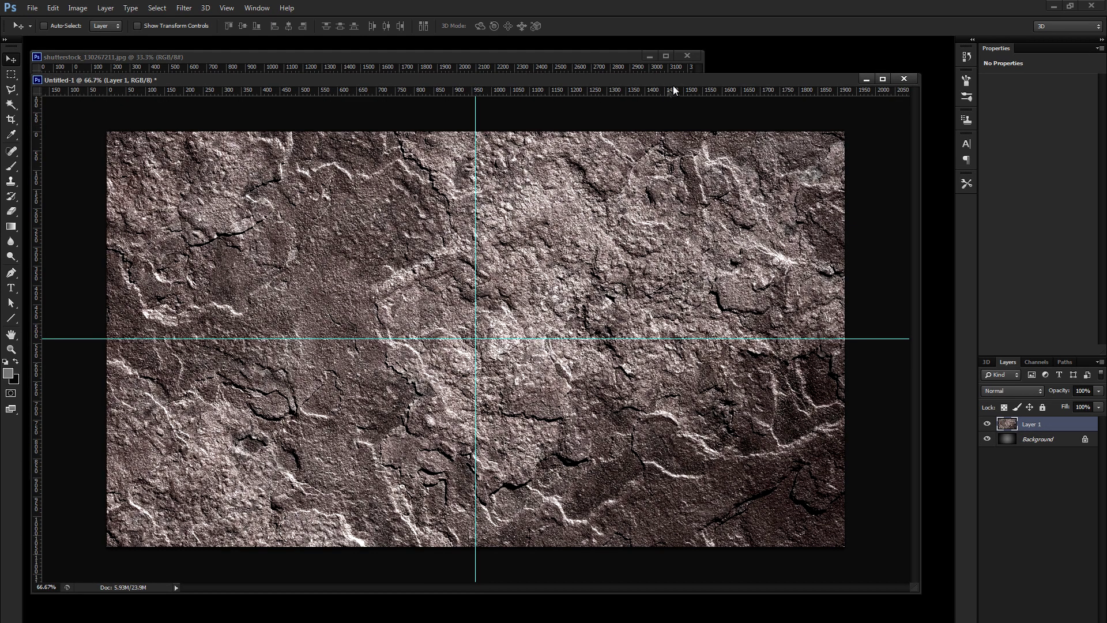
pyautogui.click(649, 58)
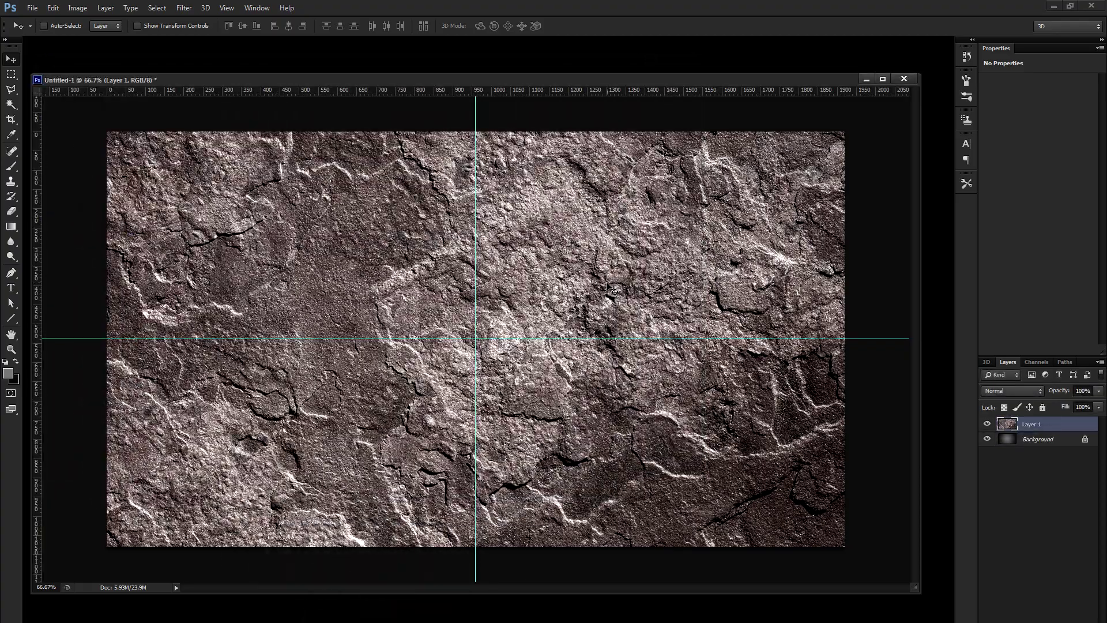
pyautogui.moveTo(604, 276)
pyautogui.mouseDown()
pyautogui.moveTo(560, 261)
pyautogui.moveTo(611, 243)
pyautogui.moveTo(598, 274)
pyautogui.mouseUp()
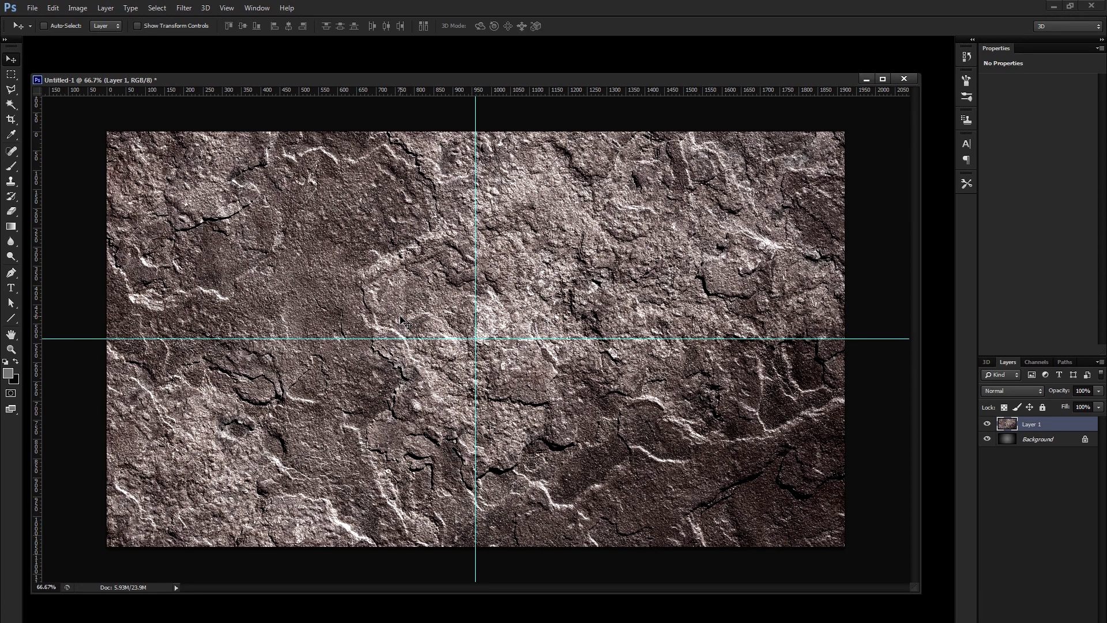
# - Scale the stone texture to 50% width and height and move it to the top-left corner
pyautogui.hotkey('ctrl', 't')
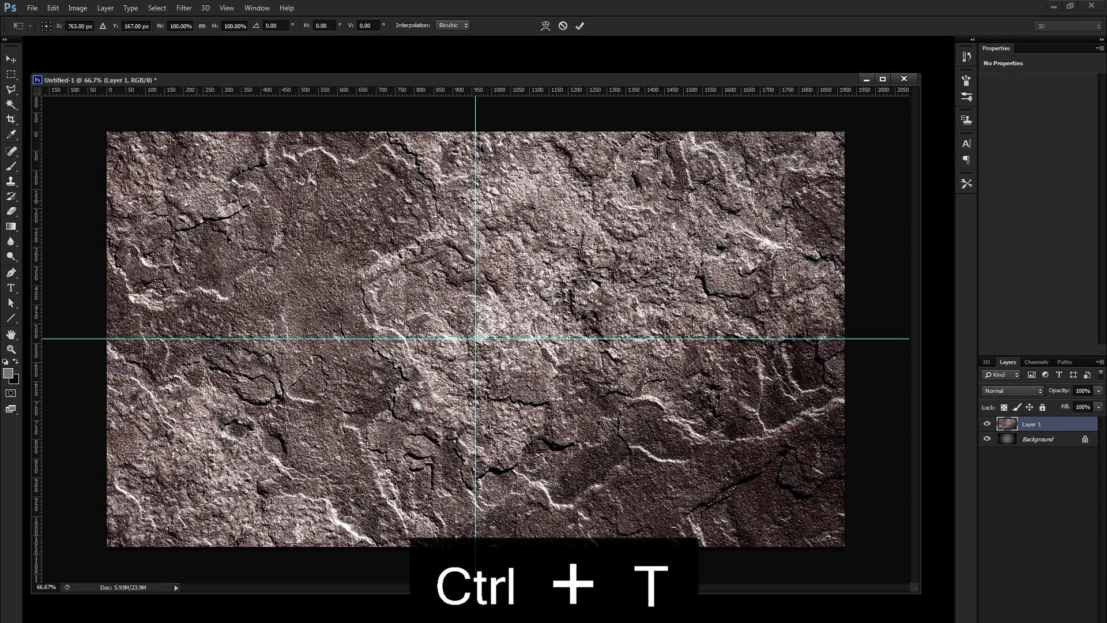
pyautogui.moveTo(206, 215); pyautogui.dragTo(280, 309)
pyautogui.moveTo(205, 173); pyautogui.dragTo(275, 210)
pyautogui.click(180, 26)
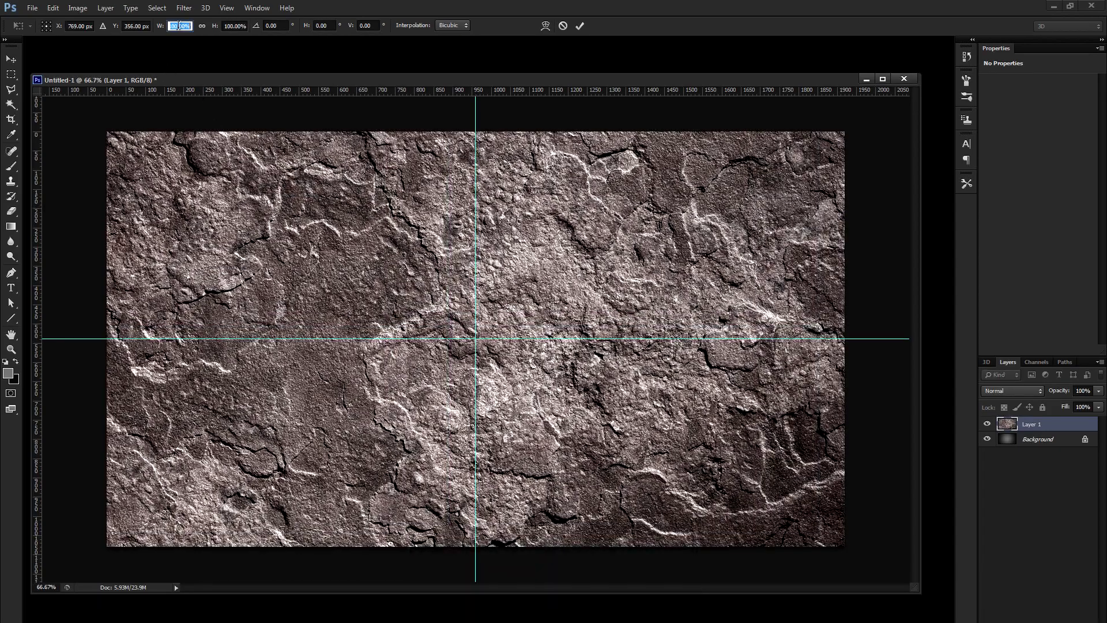
pyautogui.write('50')
pyautogui.press('Tab')
pyautogui.write('50')
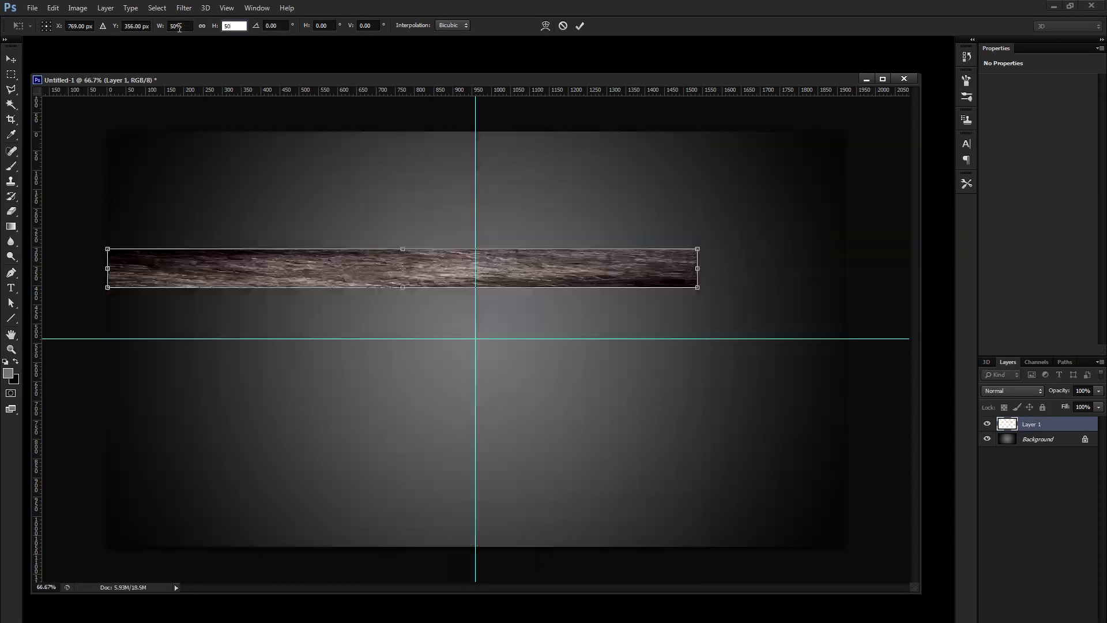
pyautogui.press('Return')
pyautogui.moveTo(306, 237); pyautogui.dragTo(344, 295)
pyautogui.press('Return')
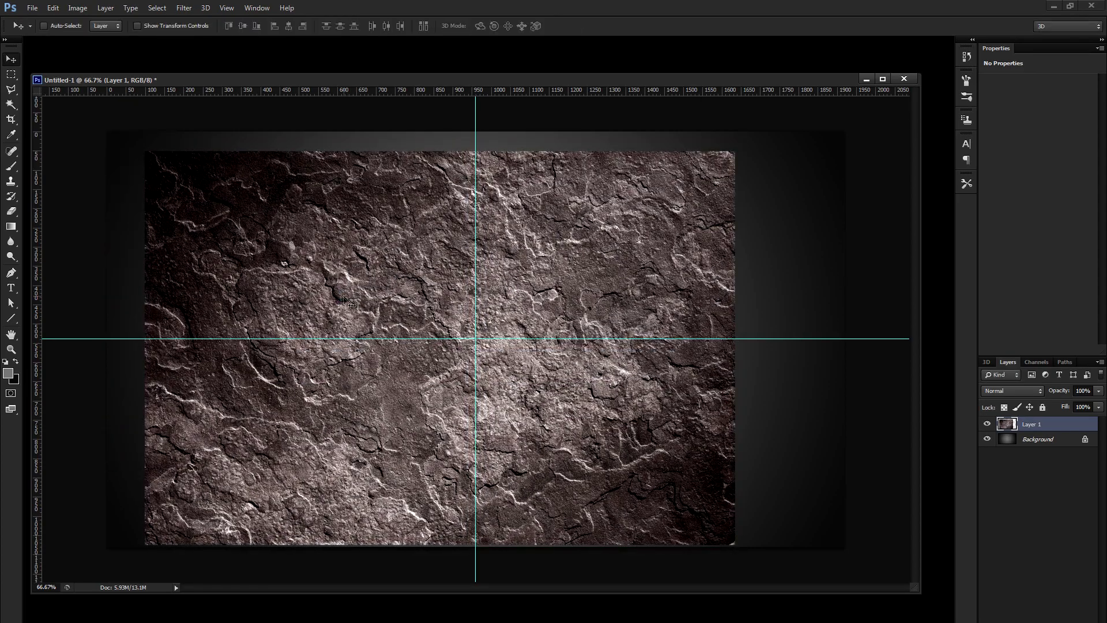
pyautogui.moveTo(330, 293); pyautogui.dragTo(268, 236)
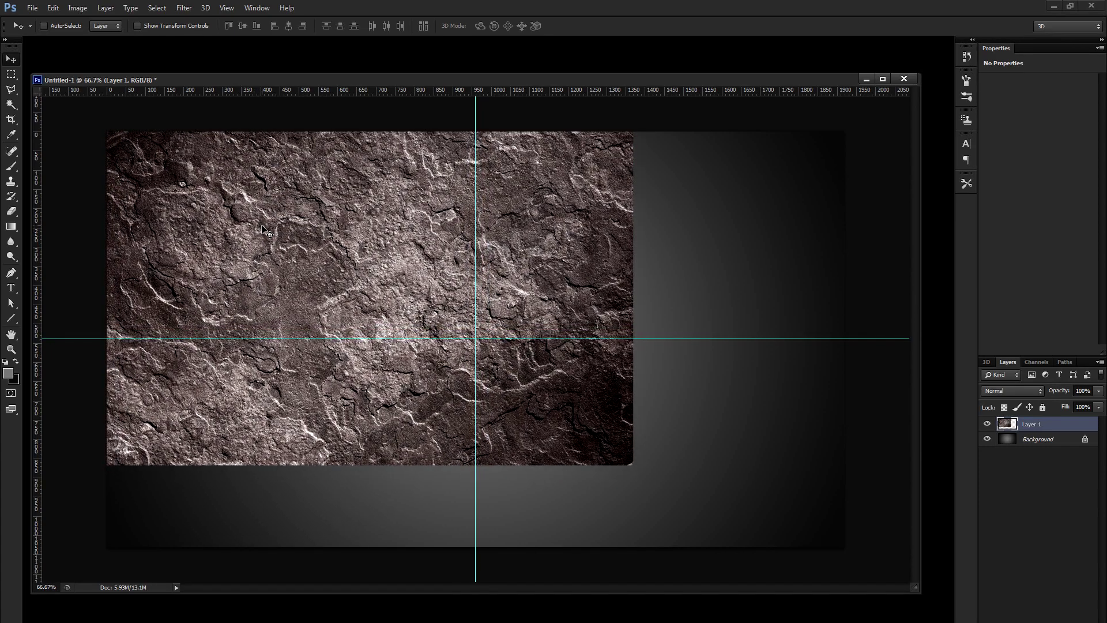
# - Duplicate the texture, rotate the copy 180° and slide it right of the original
pyautogui.hotkey('ctrl', 'j')
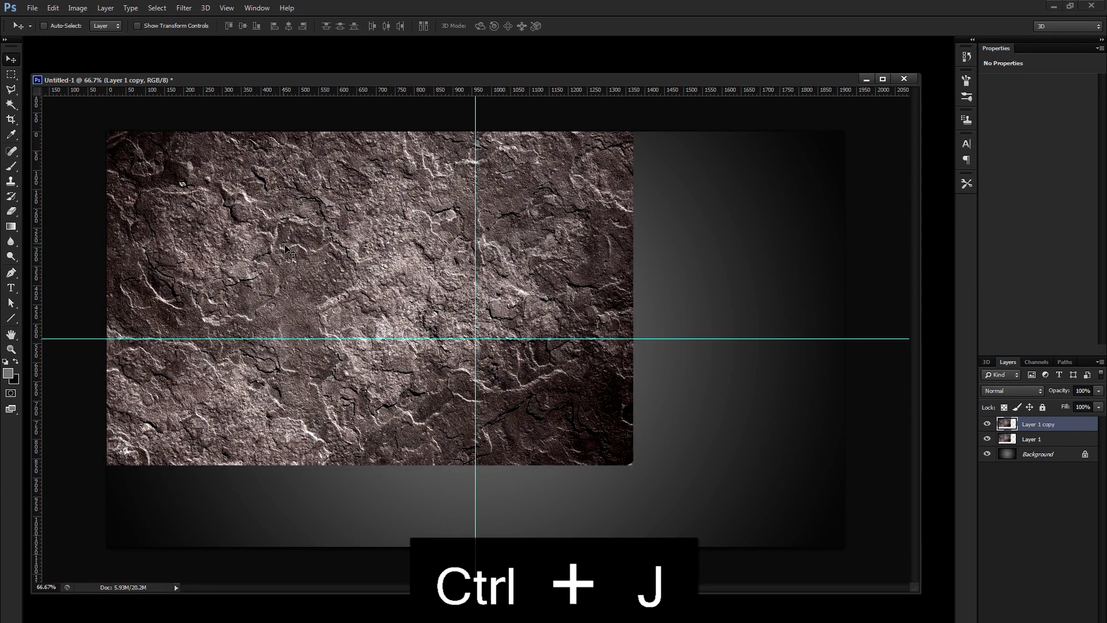
pyautogui.click(52, 9)
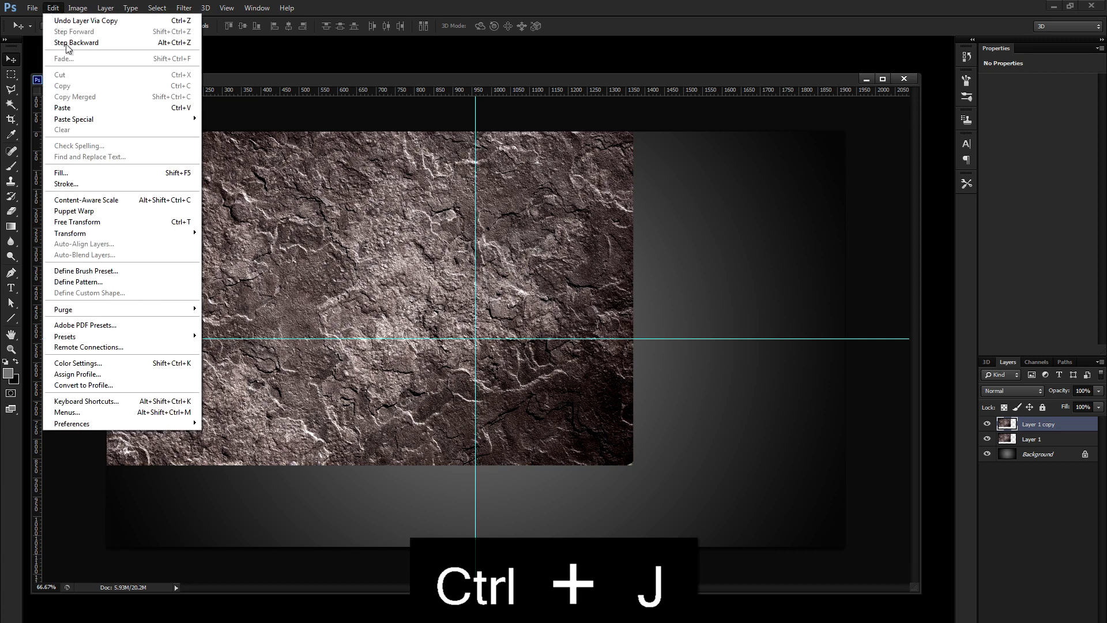
pyautogui.moveTo(115, 233)
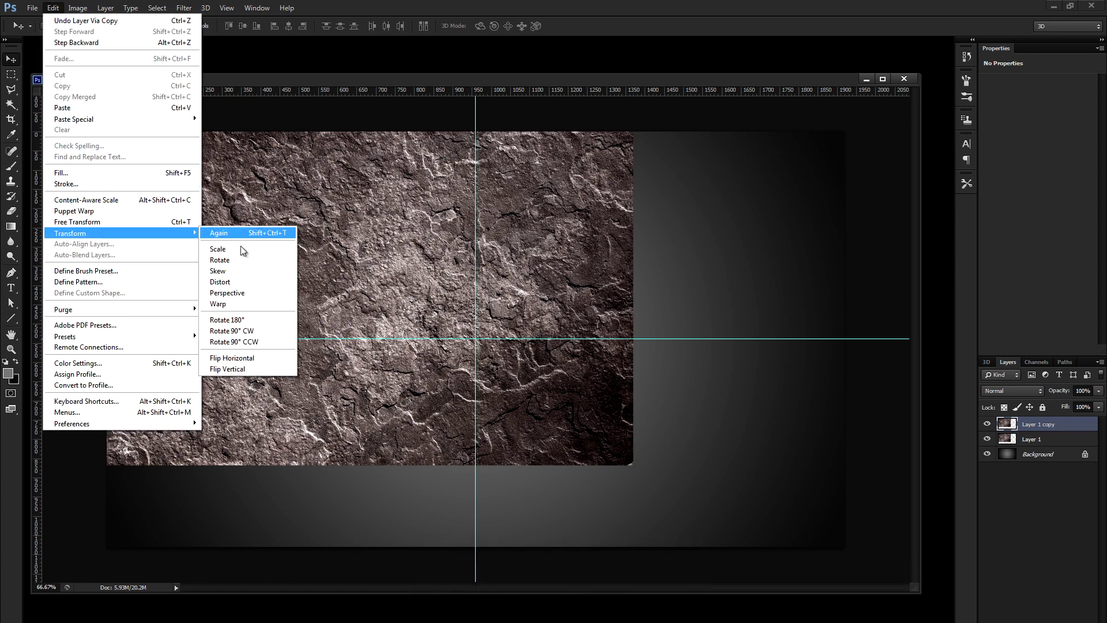
pyautogui.click(255, 320)
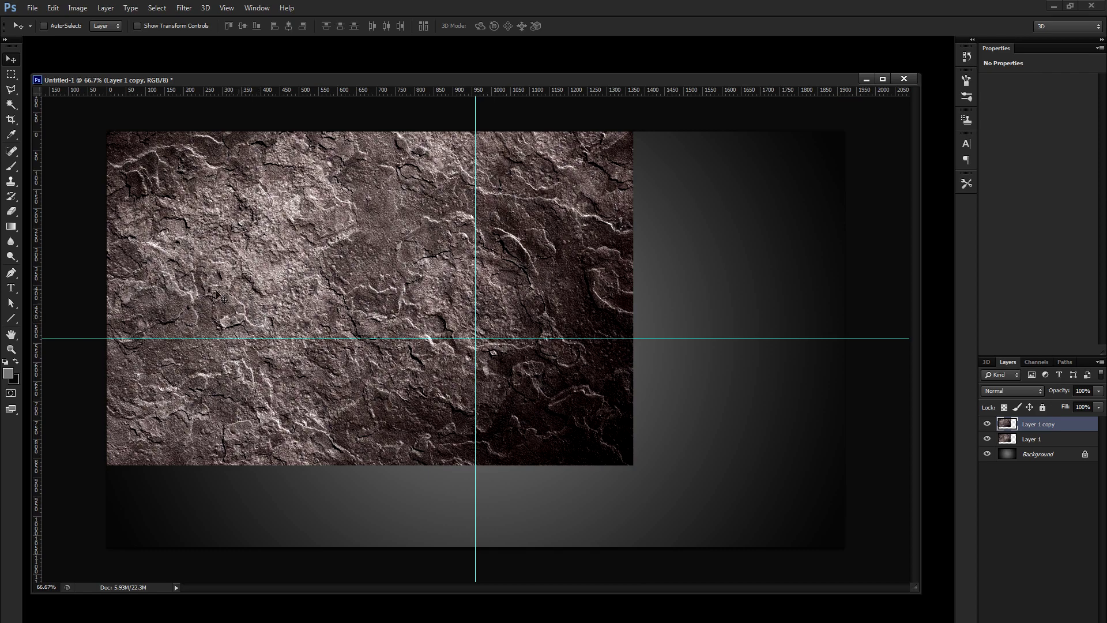
pyautogui.moveTo(228, 284); pyautogui.dragTo(496, 292)
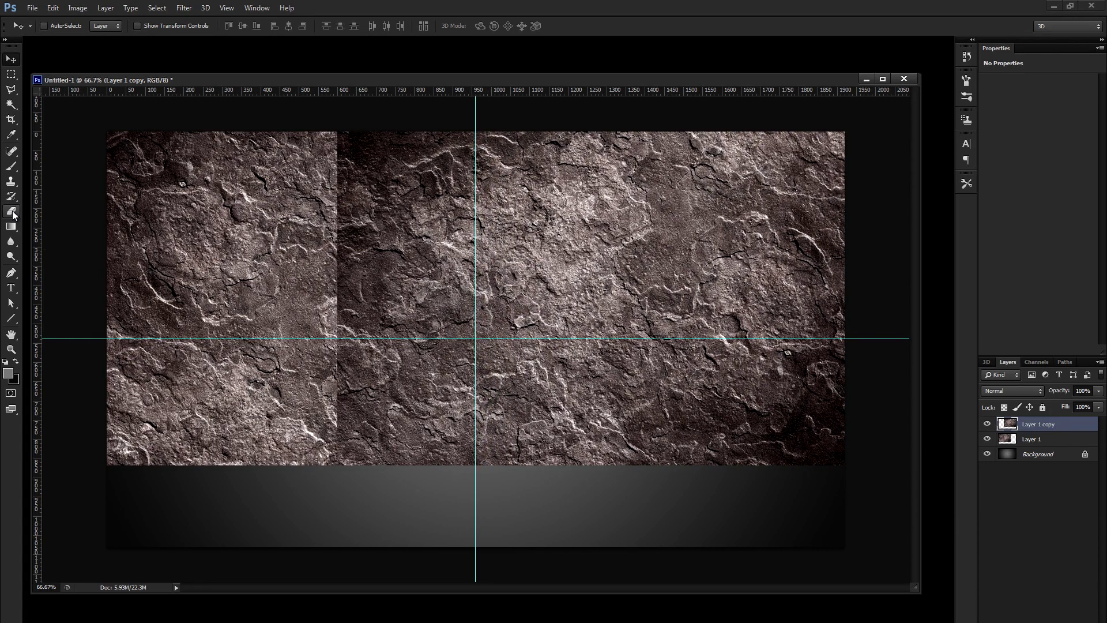
# - Select the Eraser and load the Basic Brushes set in place of the current brushes
pyautogui.click(11, 211)
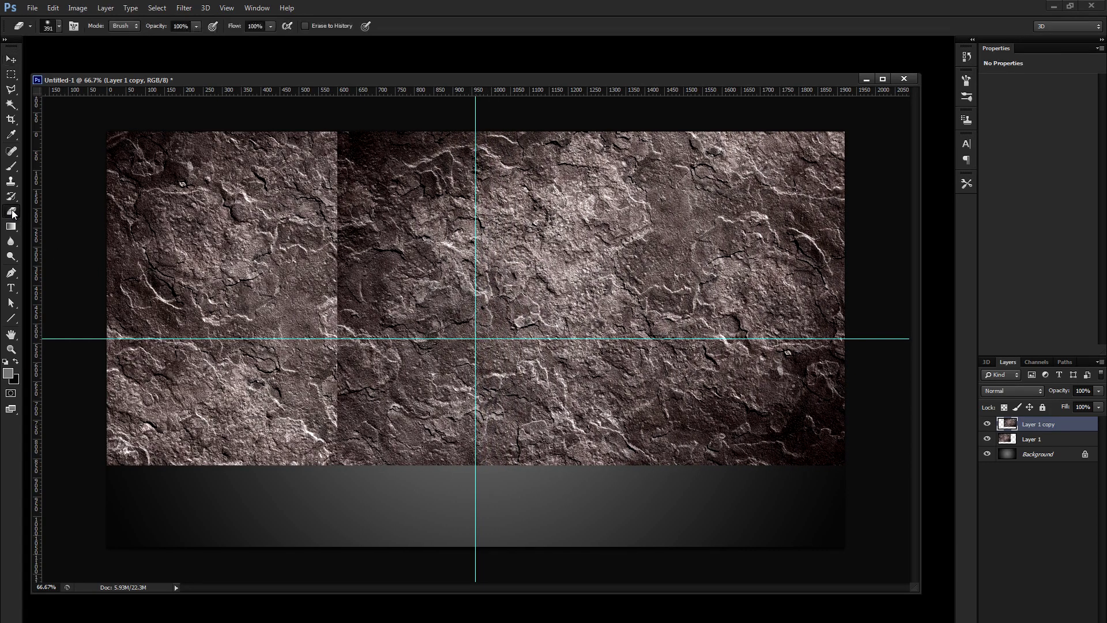
pyautogui.rightClick(382, 282)
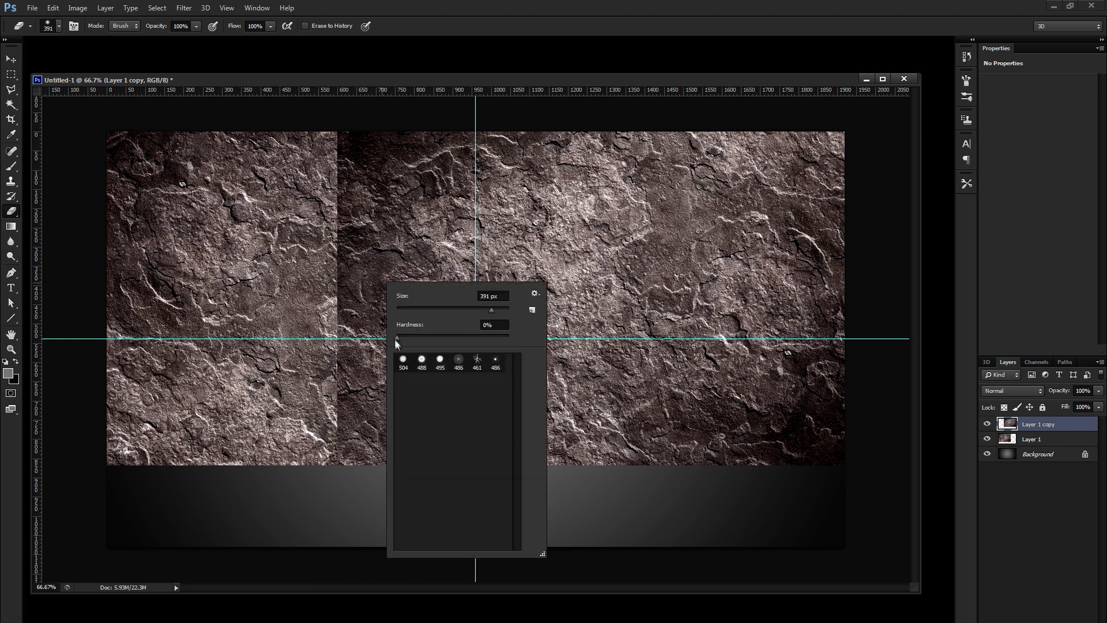
pyautogui.click(534, 292)
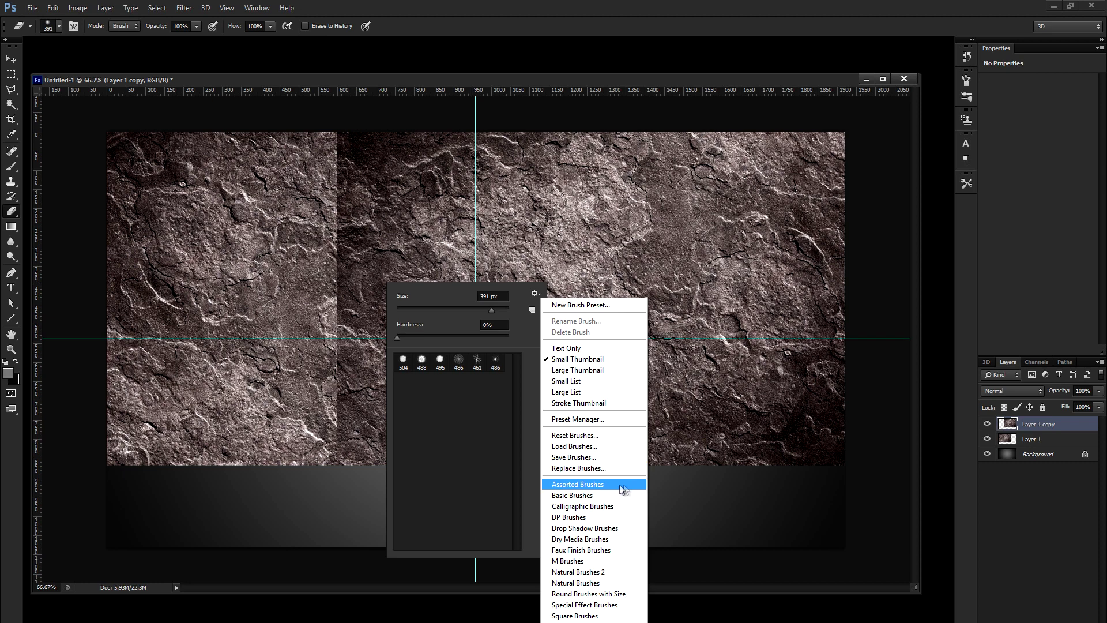
pyautogui.click(594, 495)
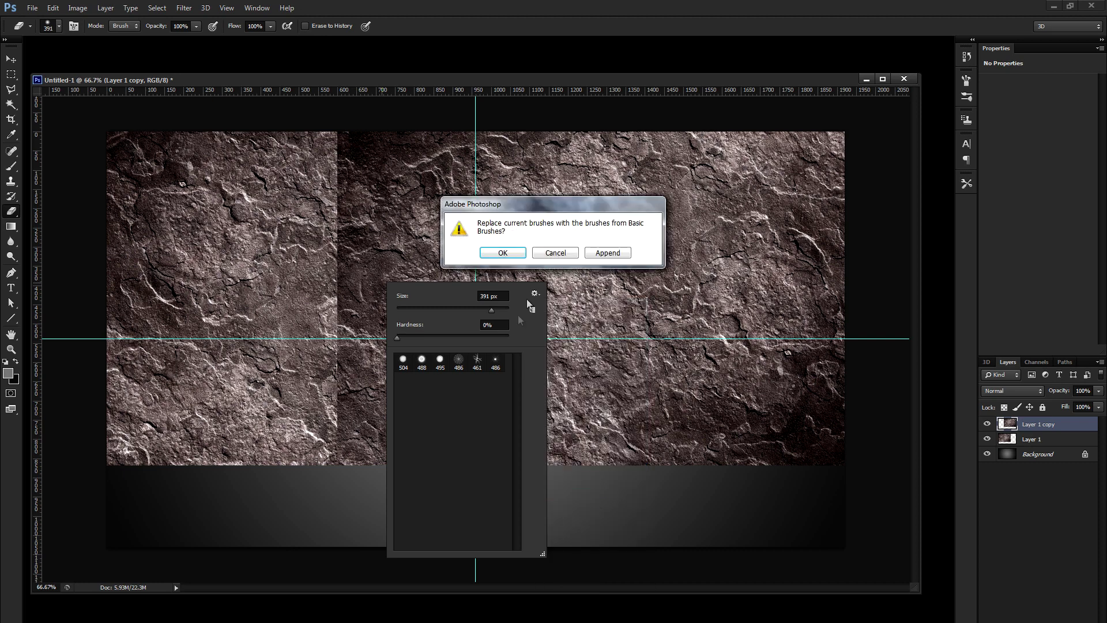
pyautogui.click(504, 254)
# - Erase the vertical seam with a soft 401 px brush and merge the copy into Layer 1
pyautogui.click(441, 378)
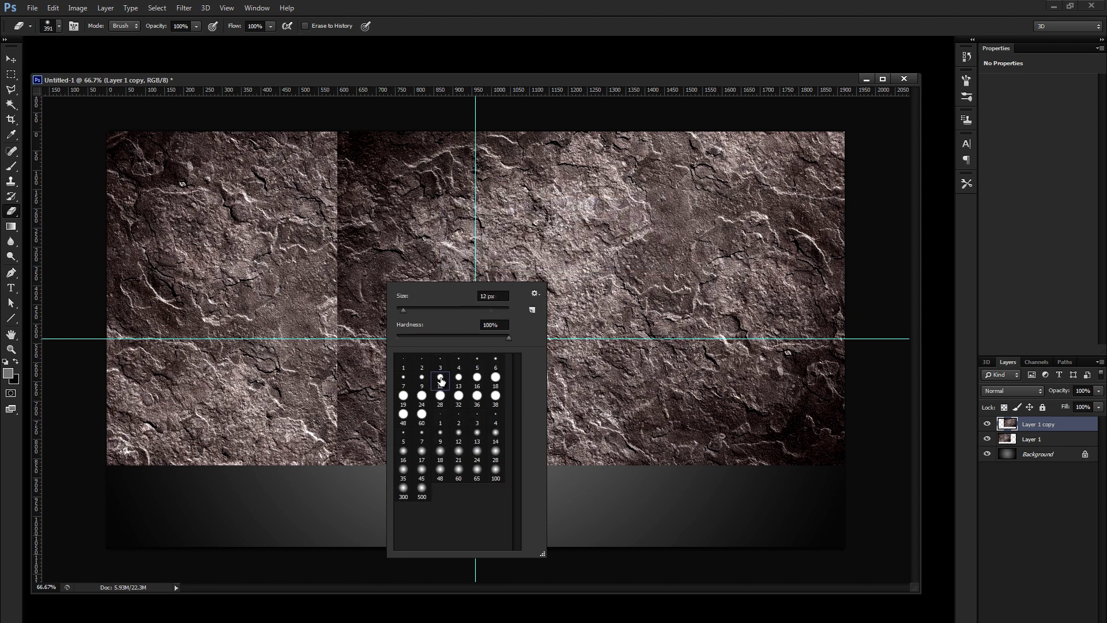
pyautogui.moveTo(427, 338)
pyautogui.mouseDown()
pyautogui.moveTo(397, 337)
pyautogui.moveTo(418, 309)
pyautogui.moveTo(477, 309)
pyautogui.mouseUp()
pyautogui.moveTo(494, 308); pyautogui.dragTo(495, 309)
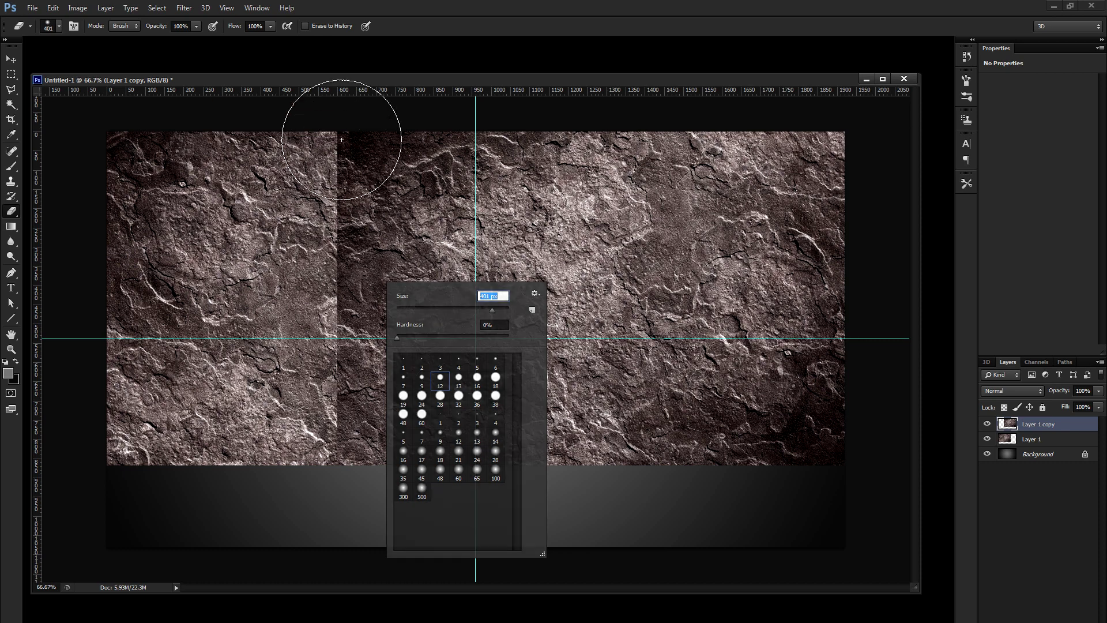
pyautogui.press('Return')
pyautogui.moveTo(339, 231); pyautogui.dragTo(334, 506)
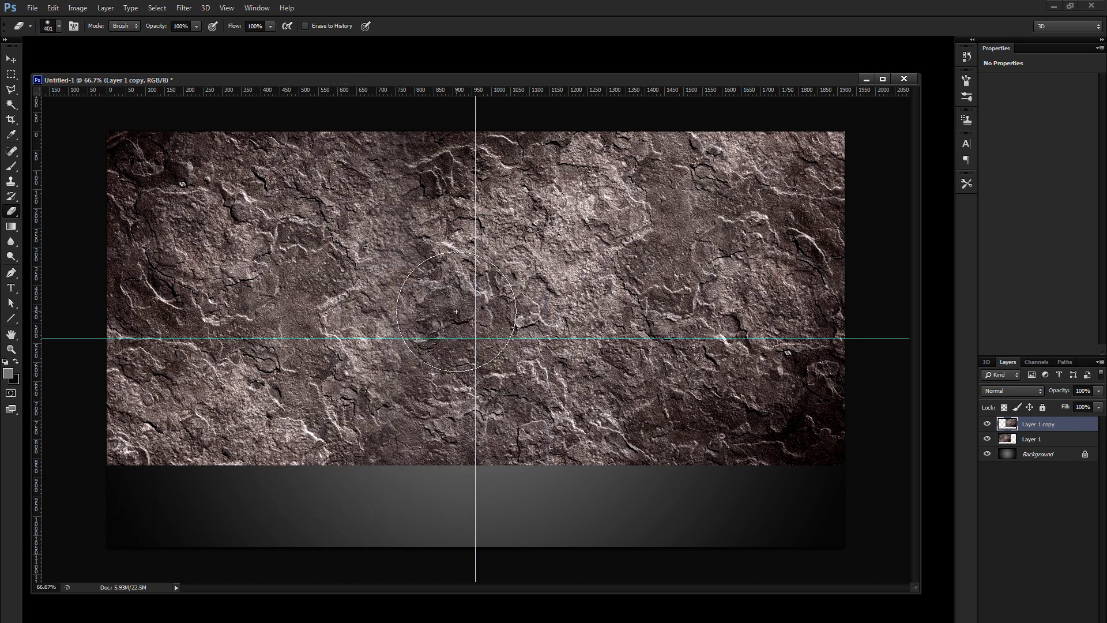
pyautogui.hotkey('ctrl', 'e')
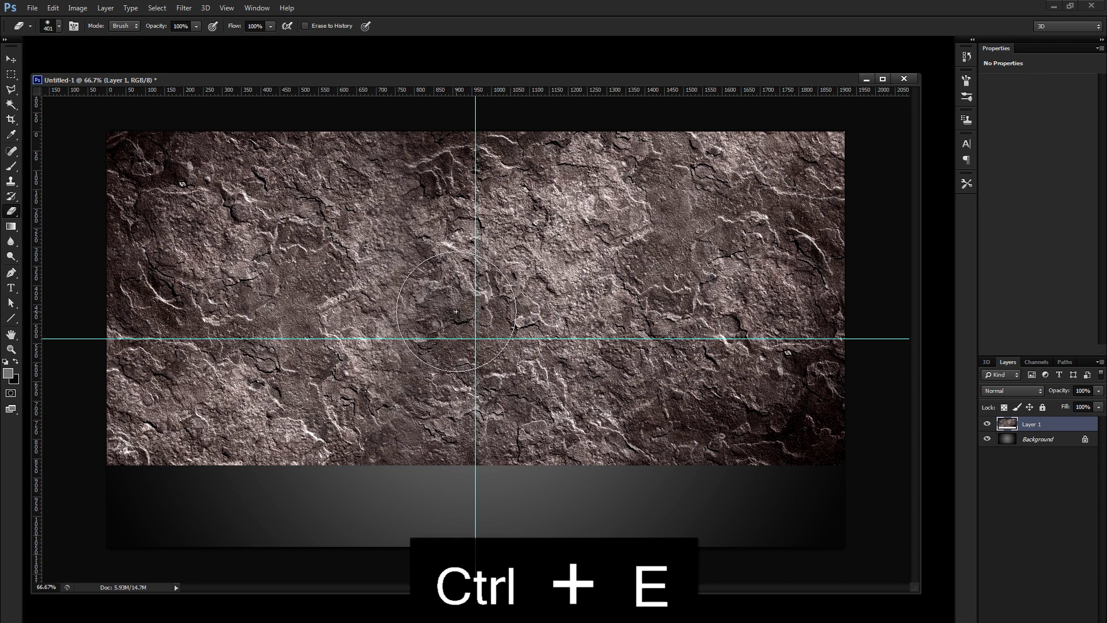
# - Duplicate the texture strip, rotate it 180° and move the copy into the lower half
pyautogui.hotkey('ctrl', 'j')
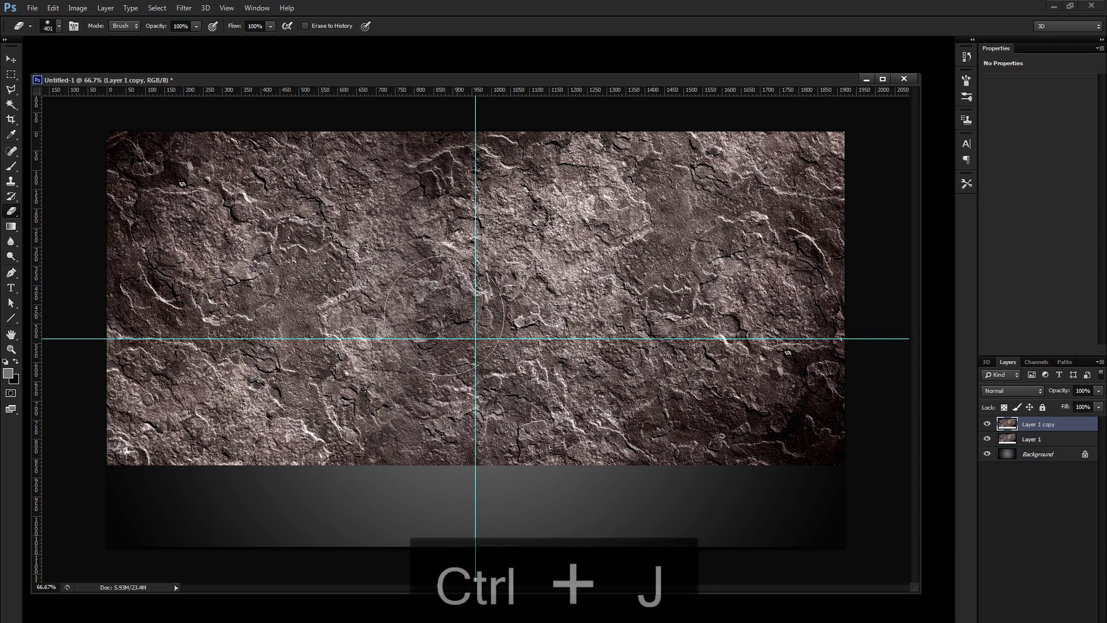
pyautogui.click(55, 8)
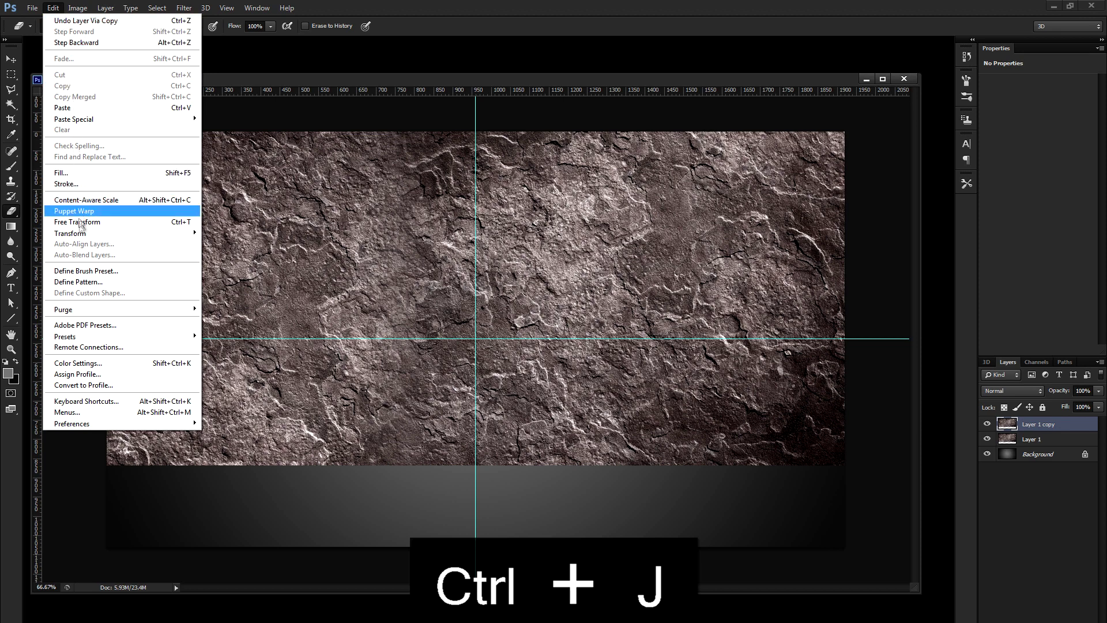
pyautogui.moveTo(81, 233)
pyautogui.click(265, 320)
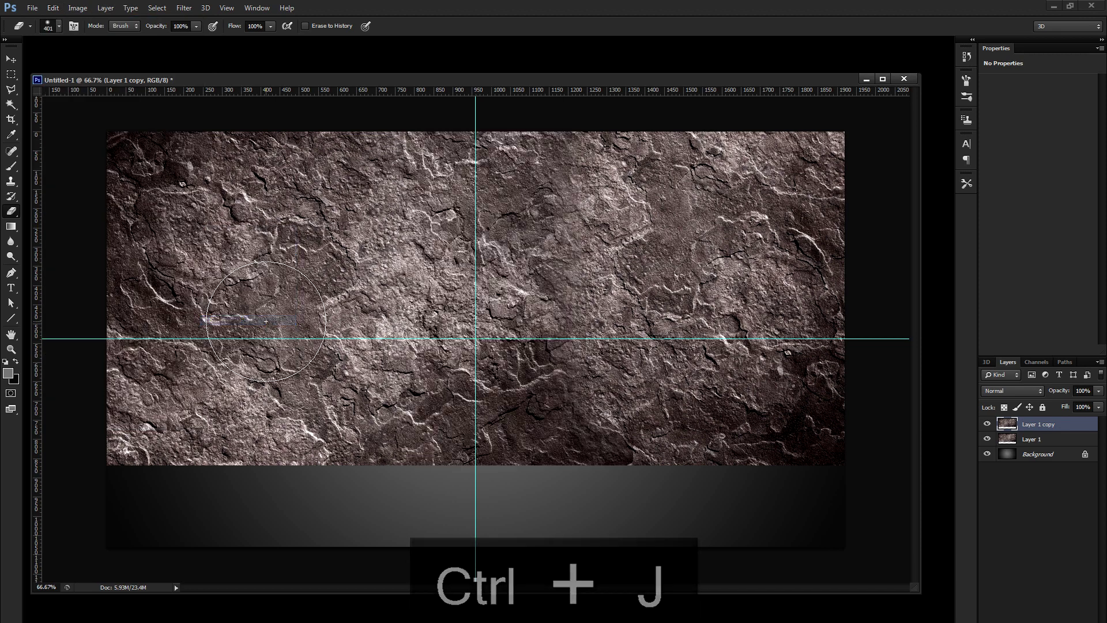
pyautogui.click(11, 58)
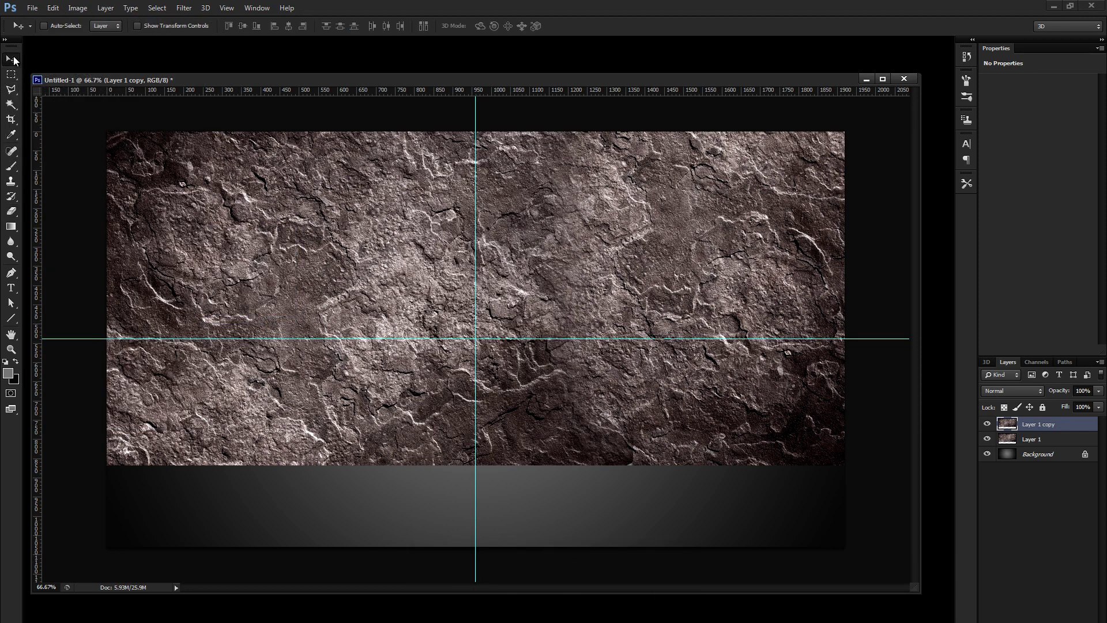
pyautogui.moveTo(433, 251); pyautogui.dragTo(431, 437)
# - Erase the horizontal seam, merge the copy into Layer 1 and hide the guides
pyautogui.click(11, 210)
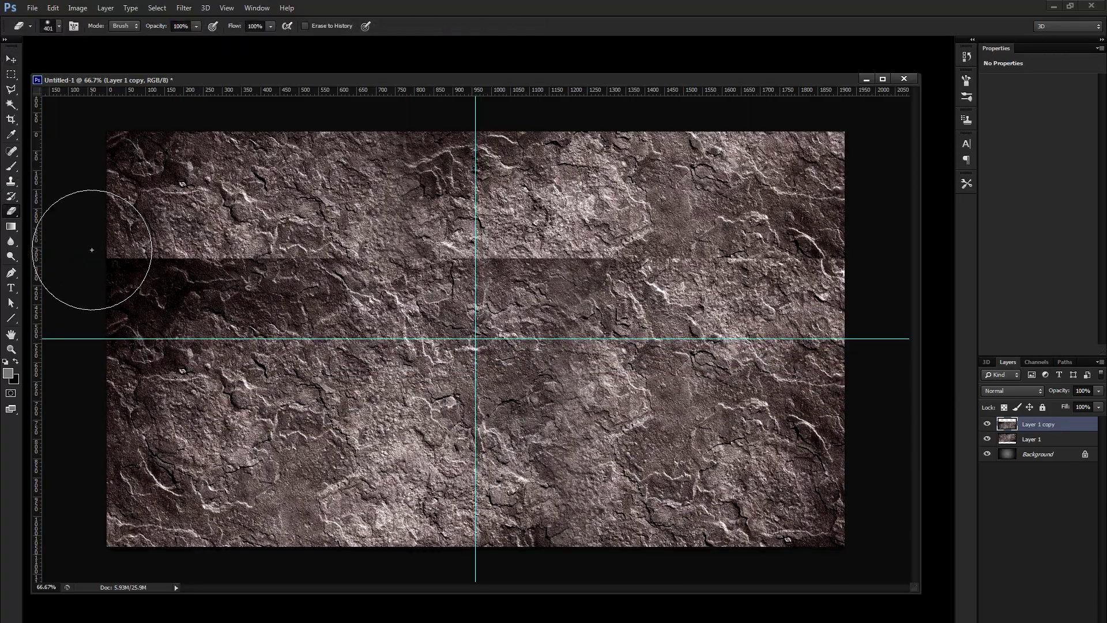
pyautogui.moveTo(101, 254); pyautogui.dragTo(877, 247)
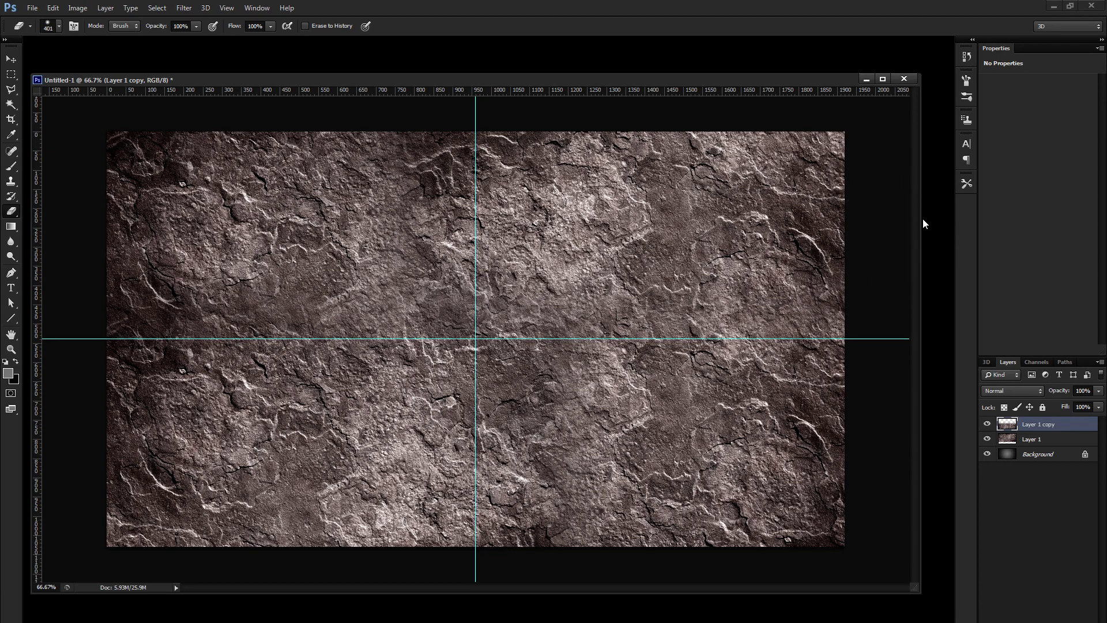
pyautogui.hotkey('ctrl', 'e')
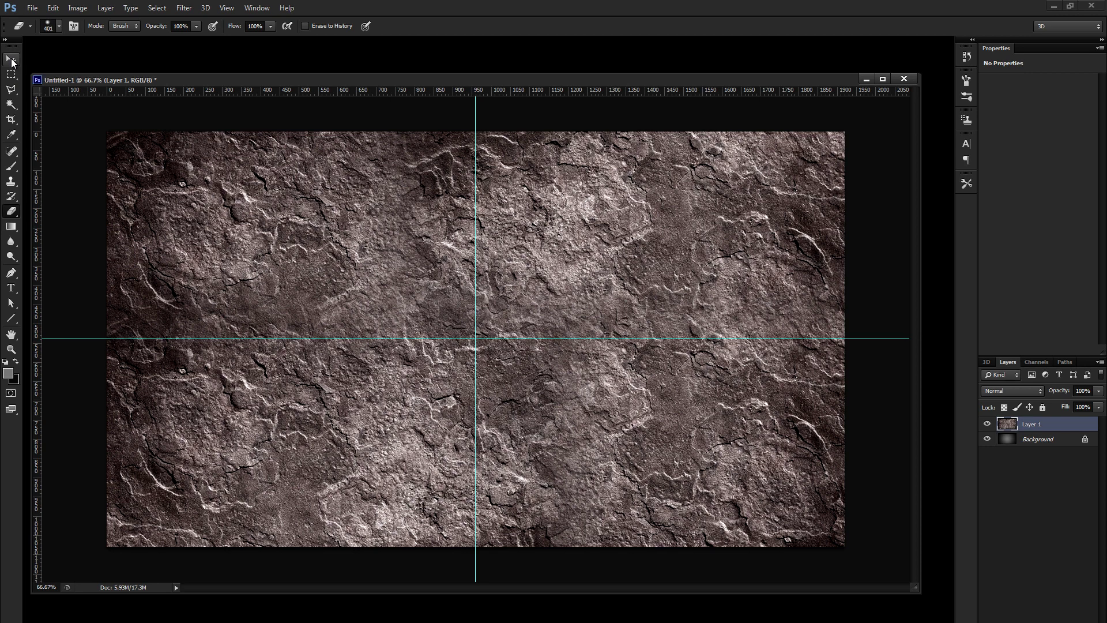
pyautogui.hotkey('ctrl', ';')
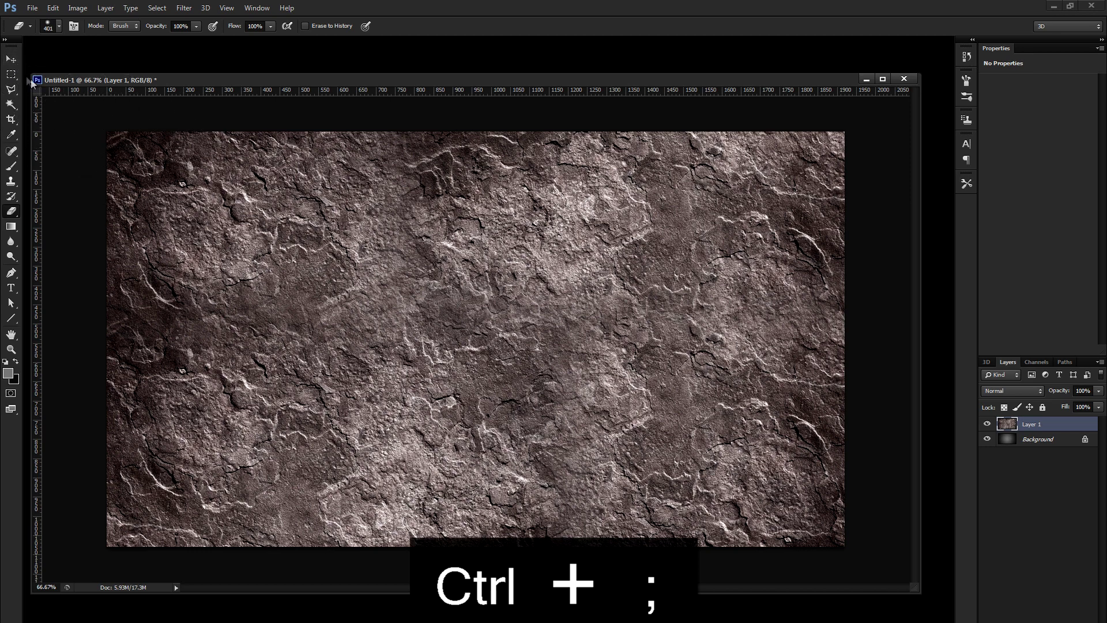
# - Duplicate Layer 1, hide the copy, and set Layer 1's blend mode to Overlay
pyautogui.click(11, 62)
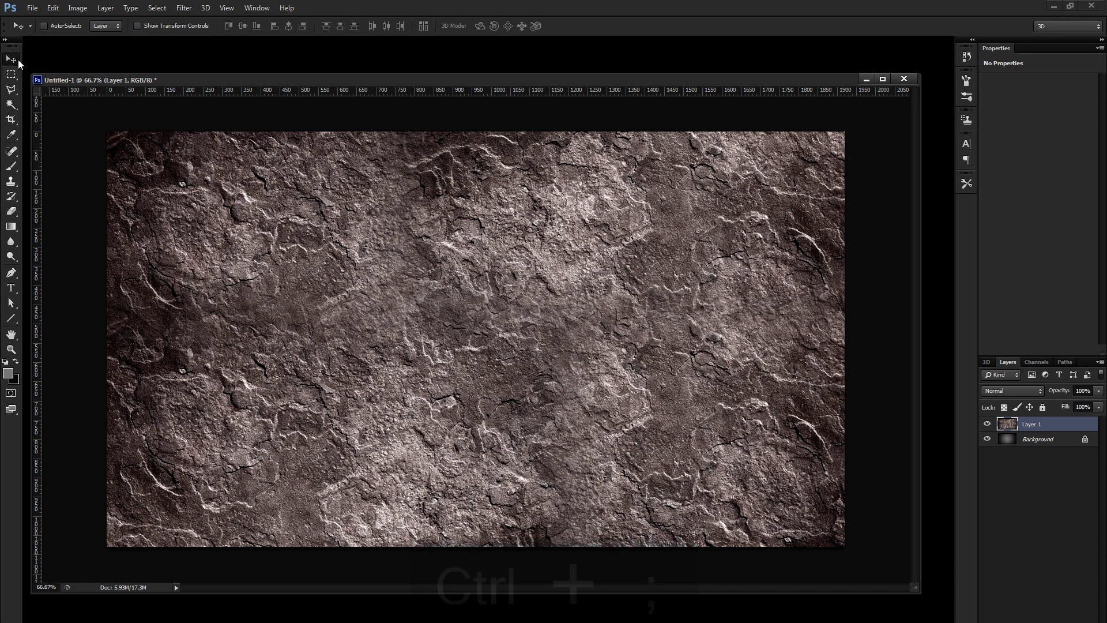
pyautogui.hotkey('ctrl', 'j')
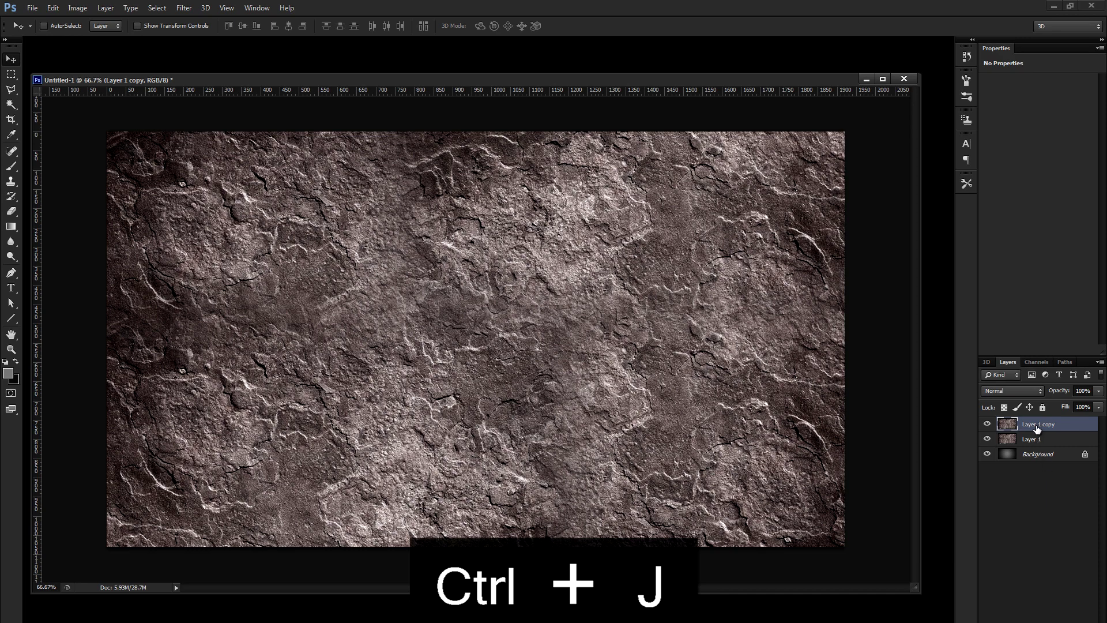
pyautogui.click(987, 425)
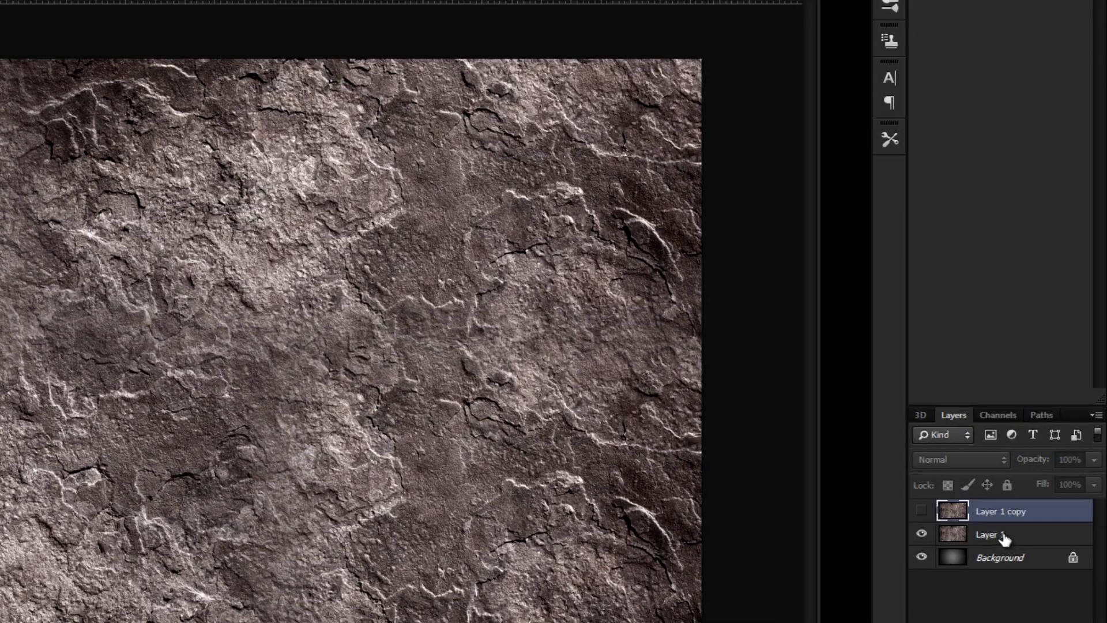
pyautogui.click(1004, 538)
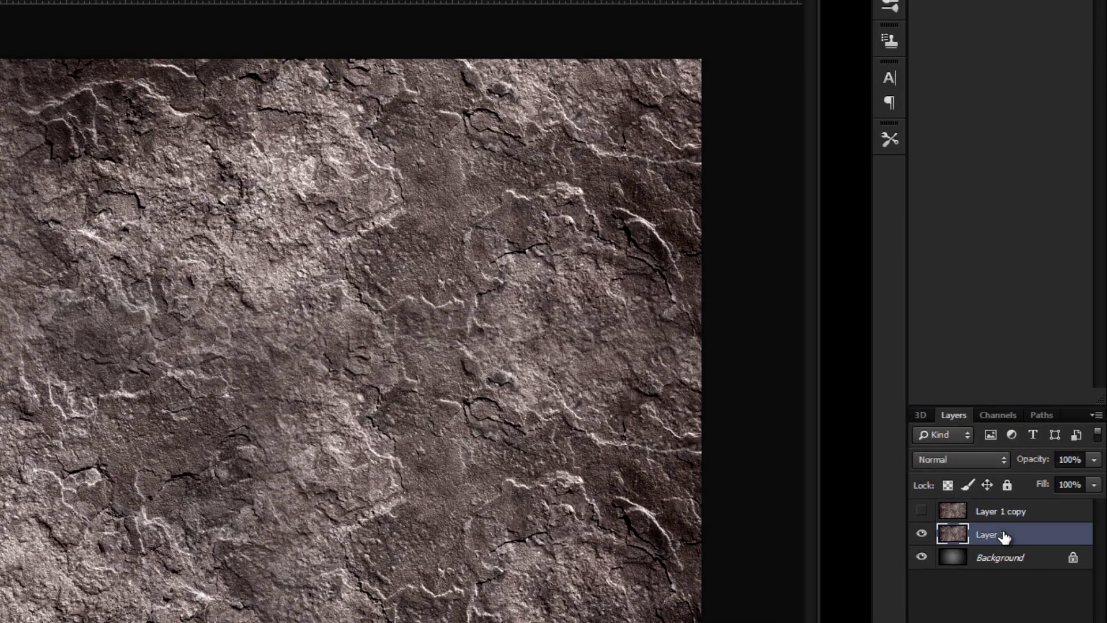
pyautogui.click(968, 455)
pyautogui.click(975, 213)
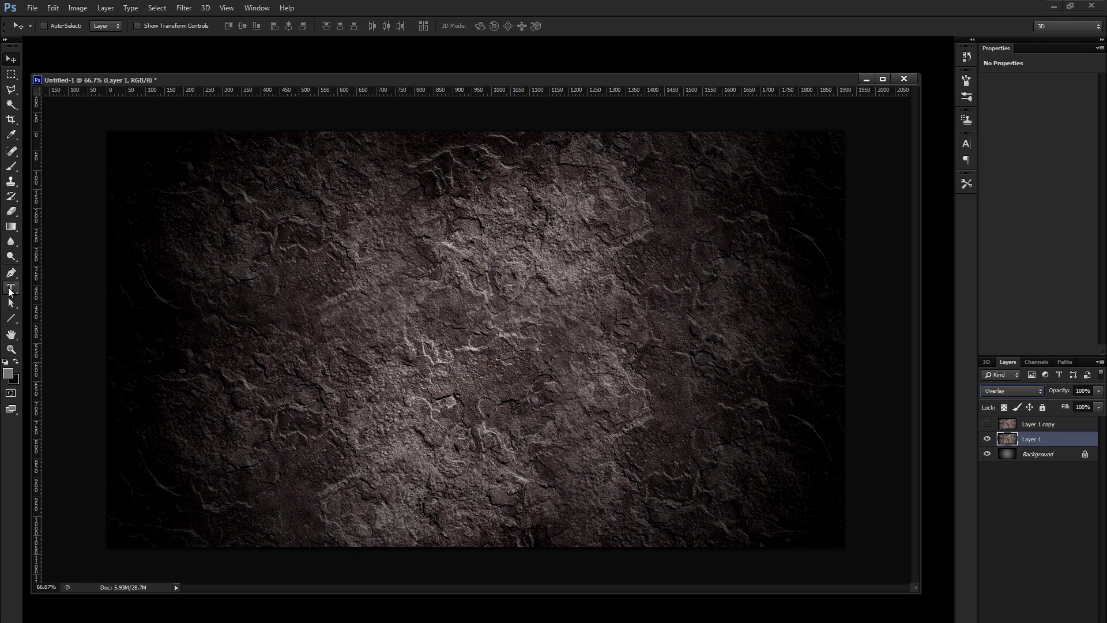
# - With the Type tool active, set the foreground colour to white
pyautogui.press('t')
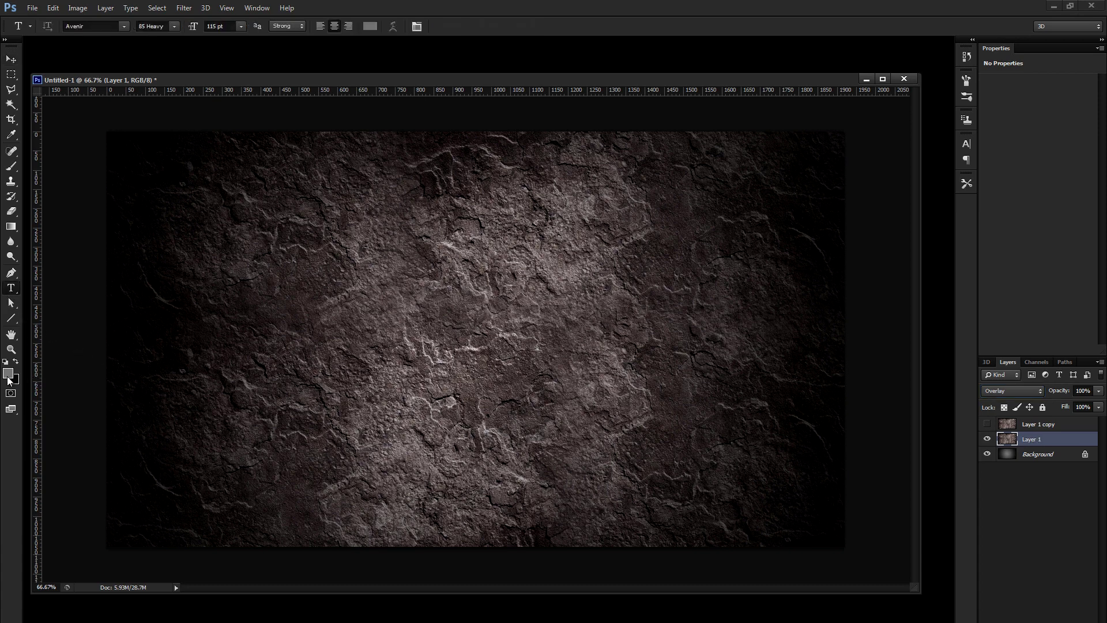
pyautogui.click(8, 375)
pyautogui.click(627, 365)
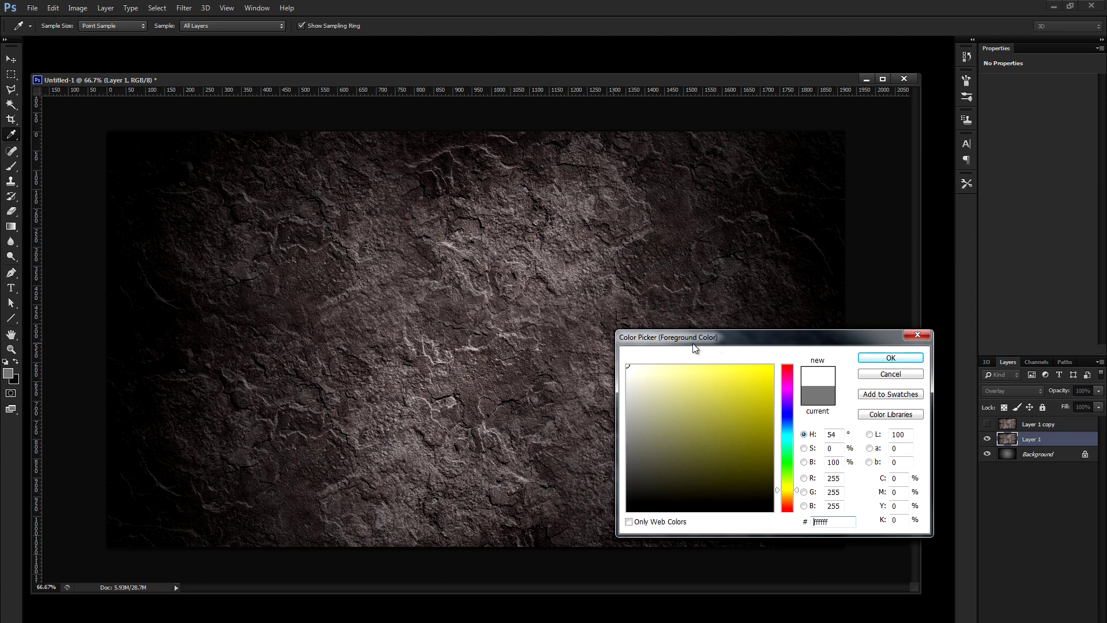
pyautogui.click(905, 362)
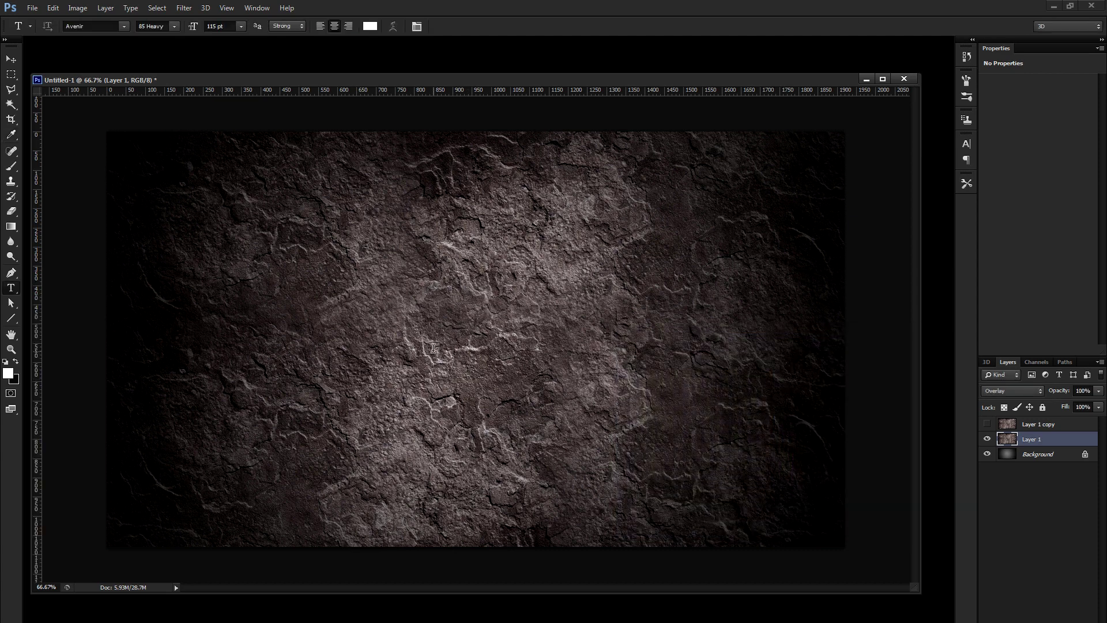
# - Type 'SMASH' in the Chinese Rocks font left of the canvas centre
pyautogui.click(124, 26)
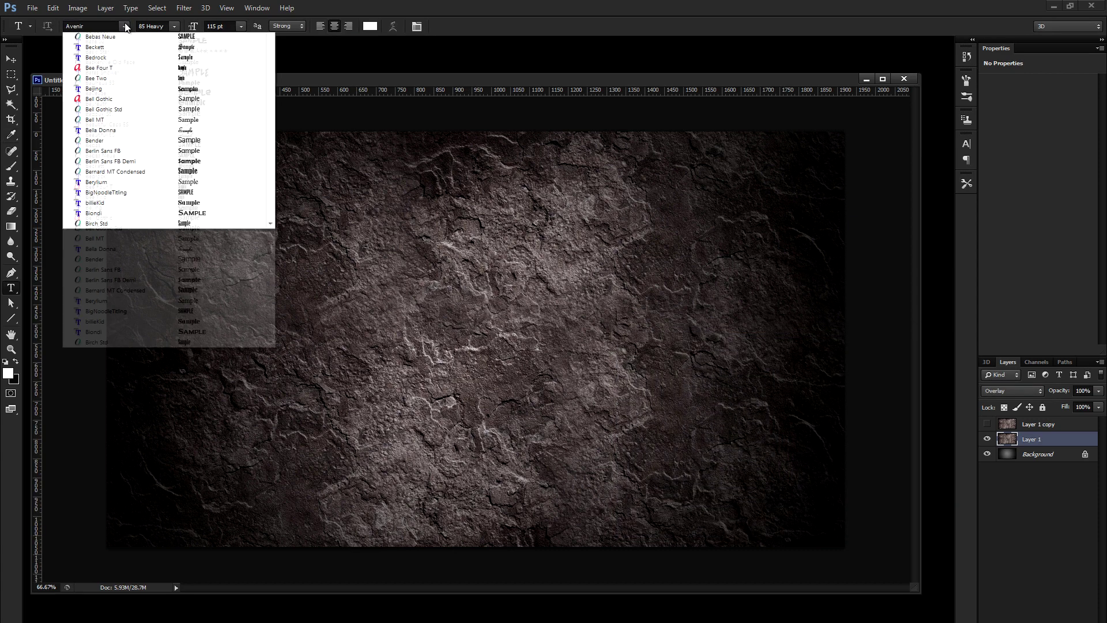
pyautogui.moveTo(270, 86); pyautogui.dragTo(270, 116)
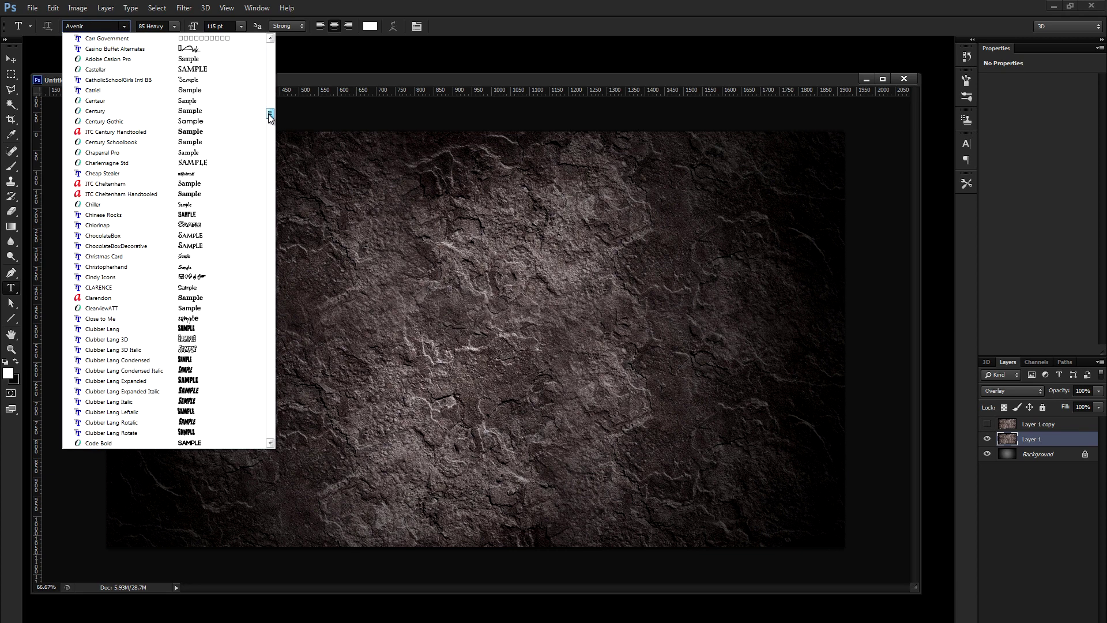
pyautogui.click(216, 214)
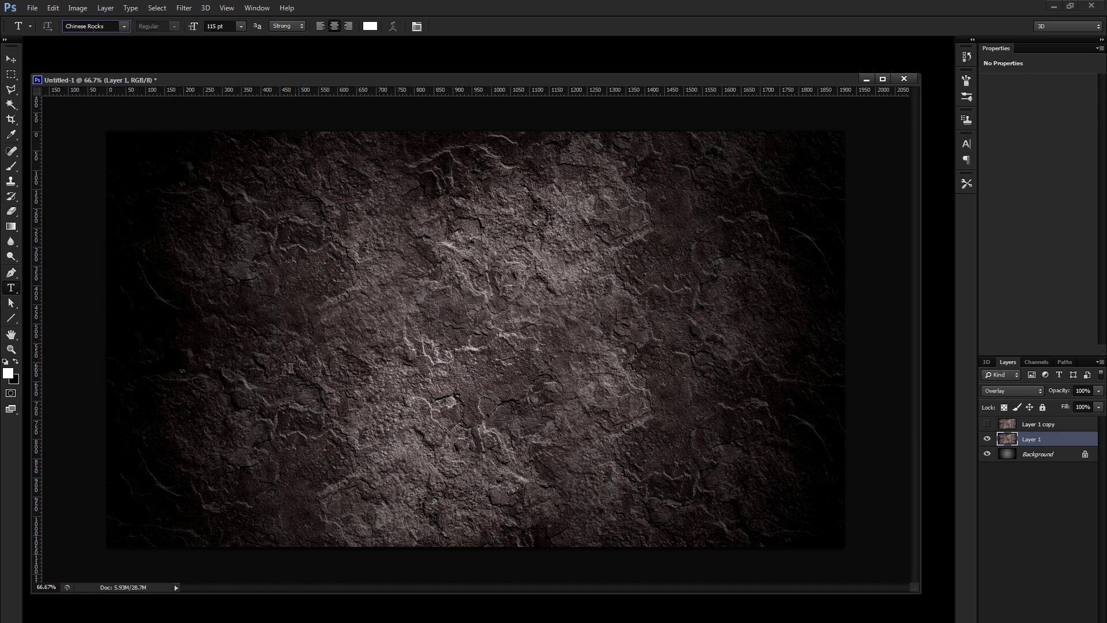
pyautogui.click(283, 369)
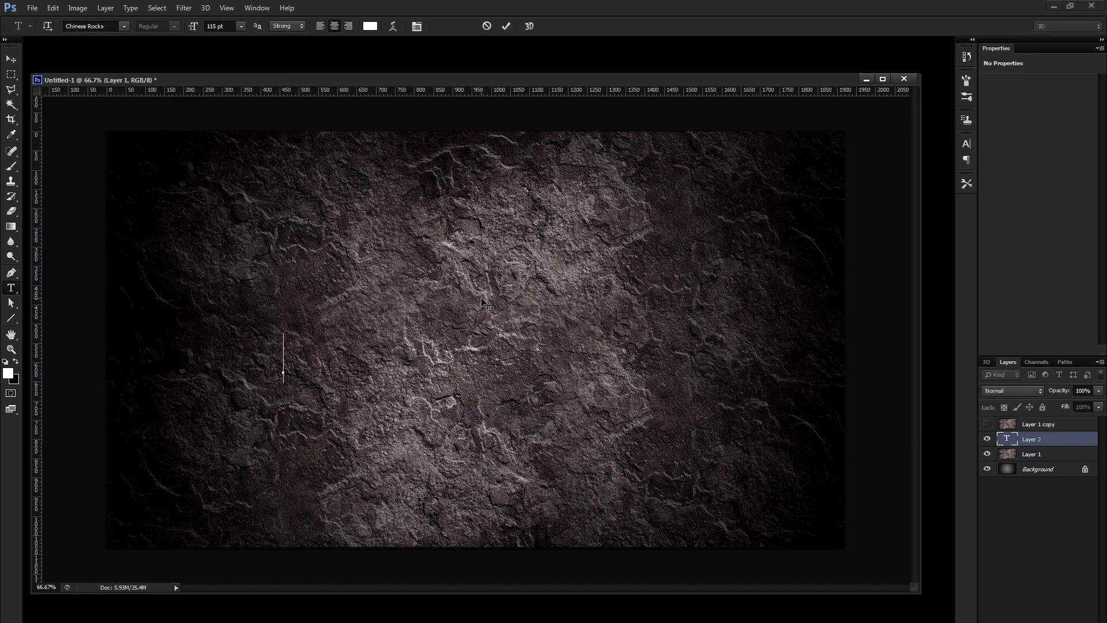
pyautogui.write('SMASH')
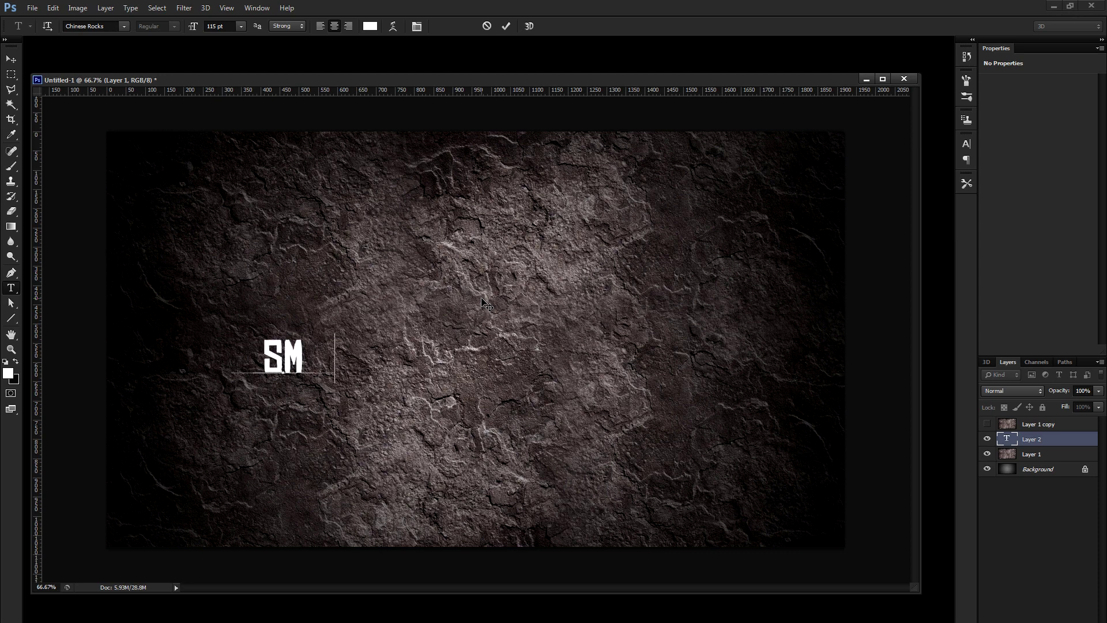
pyautogui.click(11, 59)
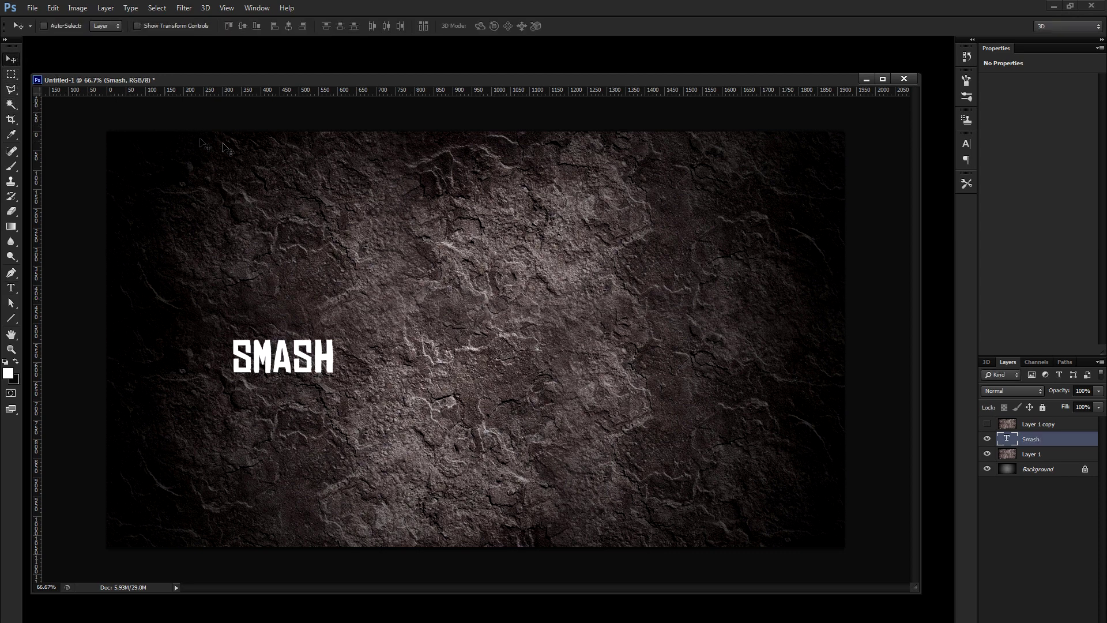
# - Show the centre guides and move SMASH up toward the canvas centre
pyautogui.hotkey('ctrl', ';')
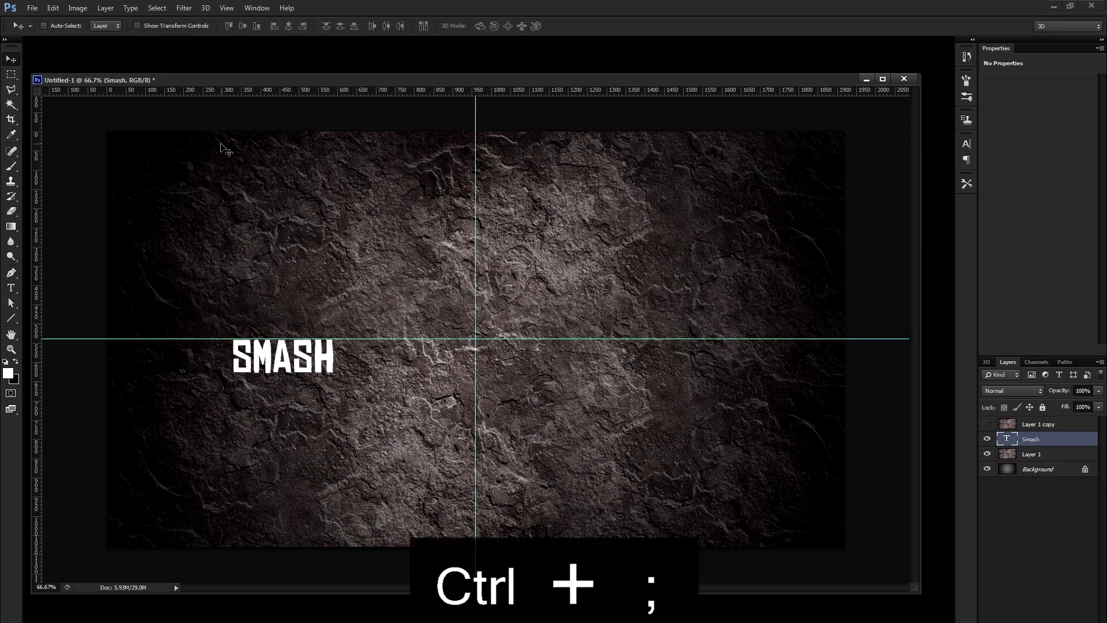
pyautogui.moveTo(317, 365); pyautogui.dragTo(400, 306)
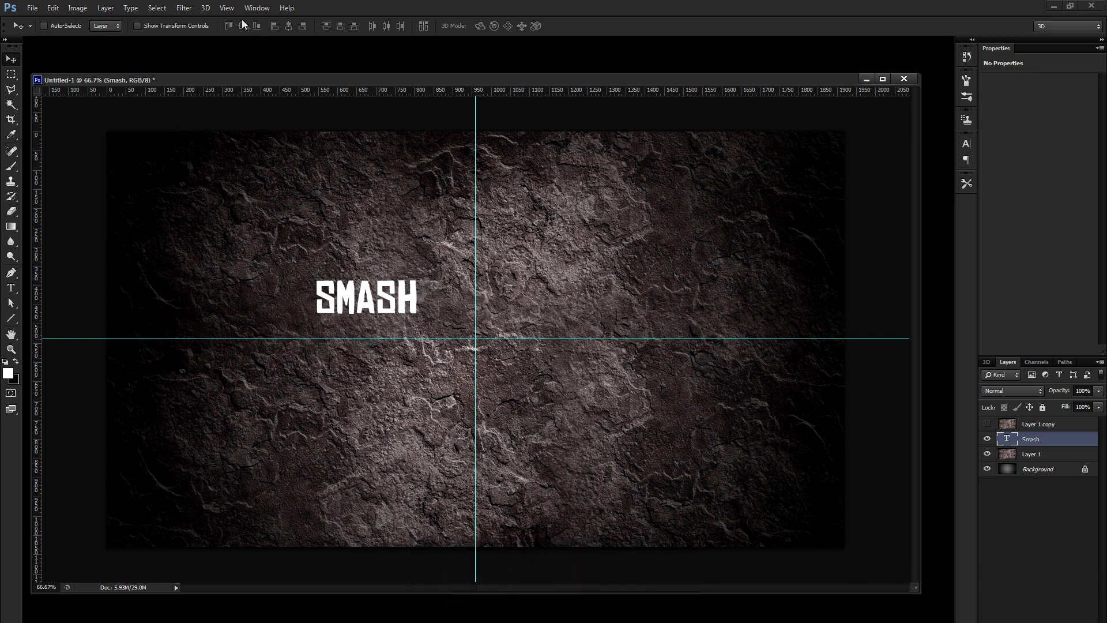
pyautogui.click(228, 8)
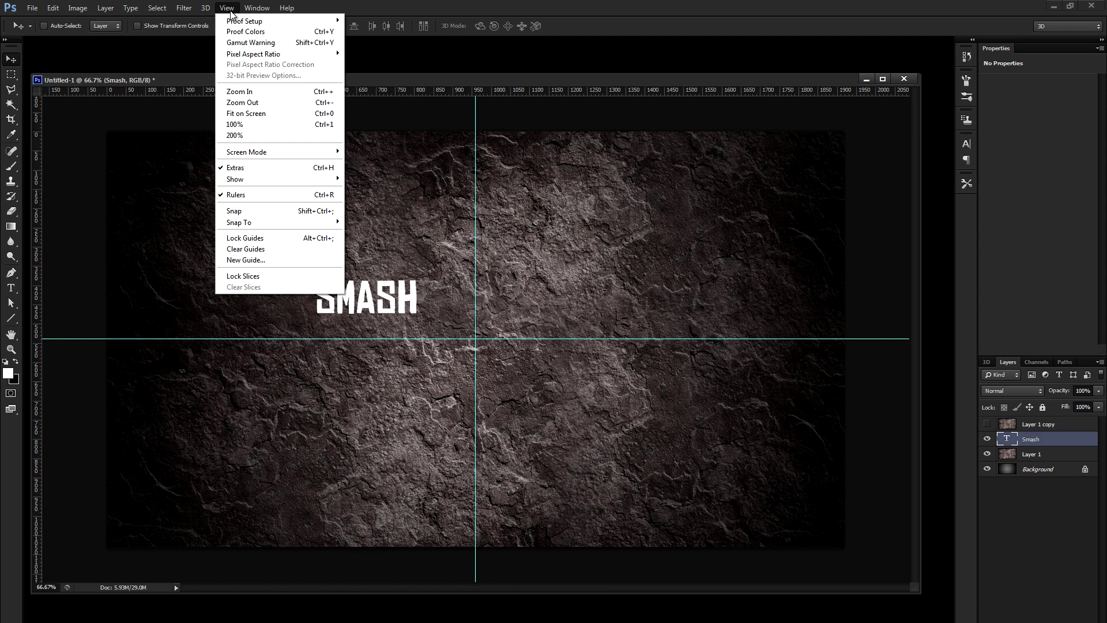
pyautogui.moveTo(265, 179)
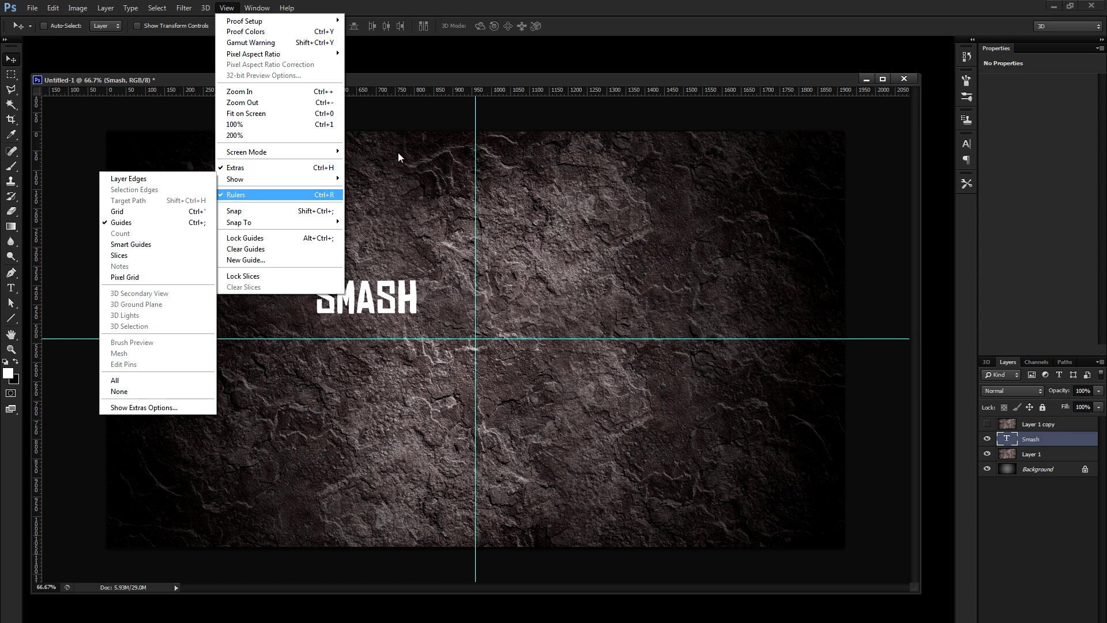
pyautogui.click(424, 81)
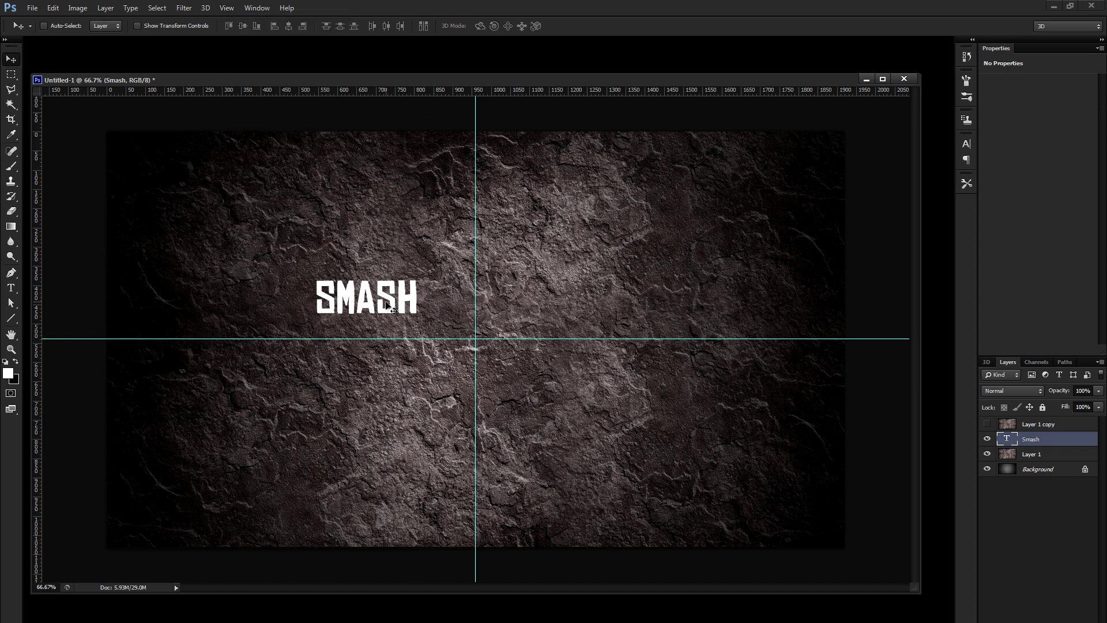
pyautogui.moveTo(393, 310); pyautogui.dragTo(361, 308)
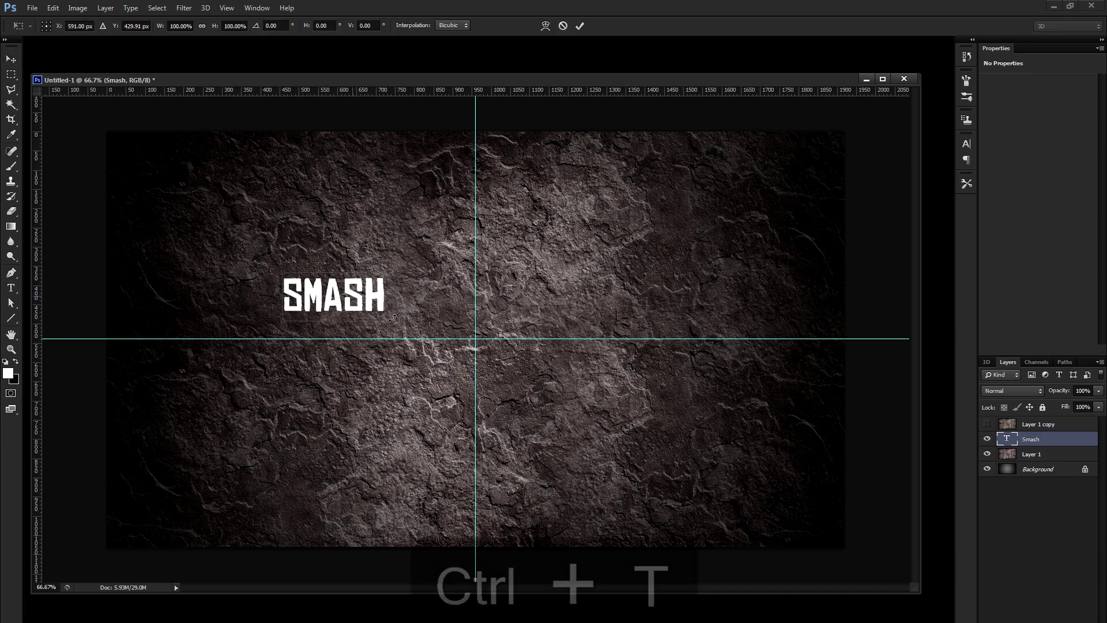
# - Scale SMASH to about 535% and centre it over the guide crossing
pyautogui.hotkey('ctrl', 't')
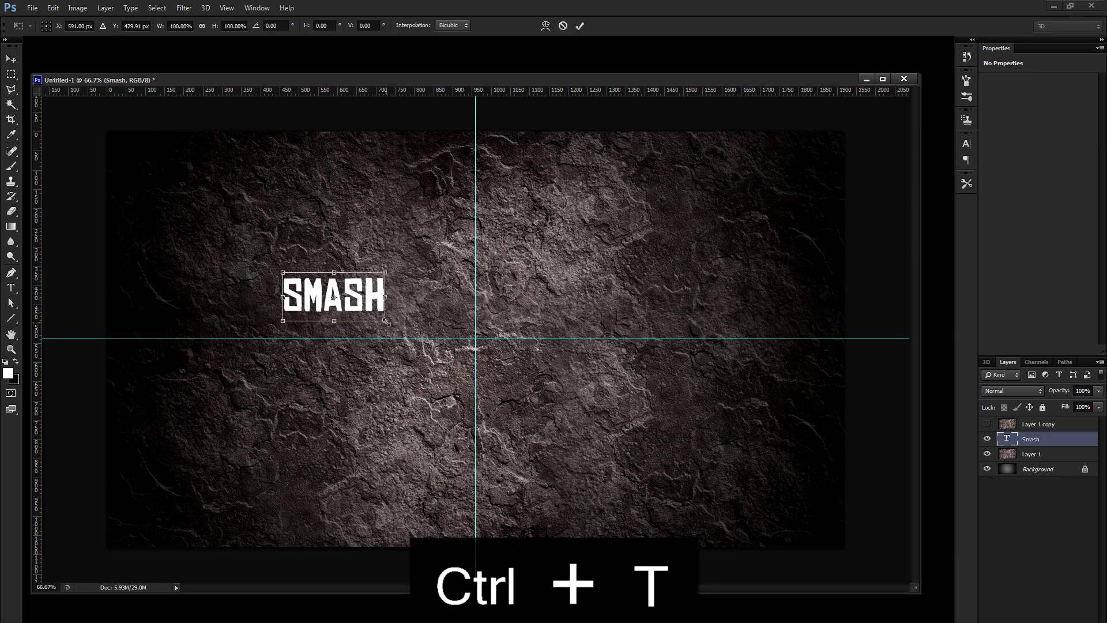
pyautogui.moveTo(385, 321); pyautogui.dragTo(800, 484)
pyautogui.moveTo(276, 269); pyautogui.dragTo(213, 239)
pyautogui.moveTo(492, 313); pyautogui.dragTo(471, 278)
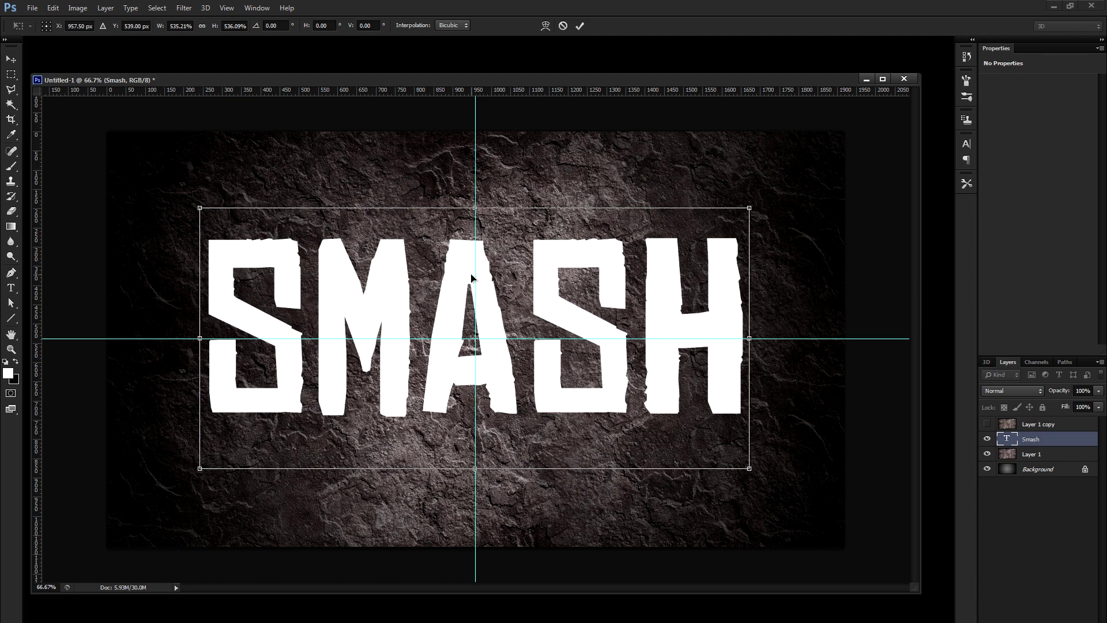
pyautogui.press('Return')
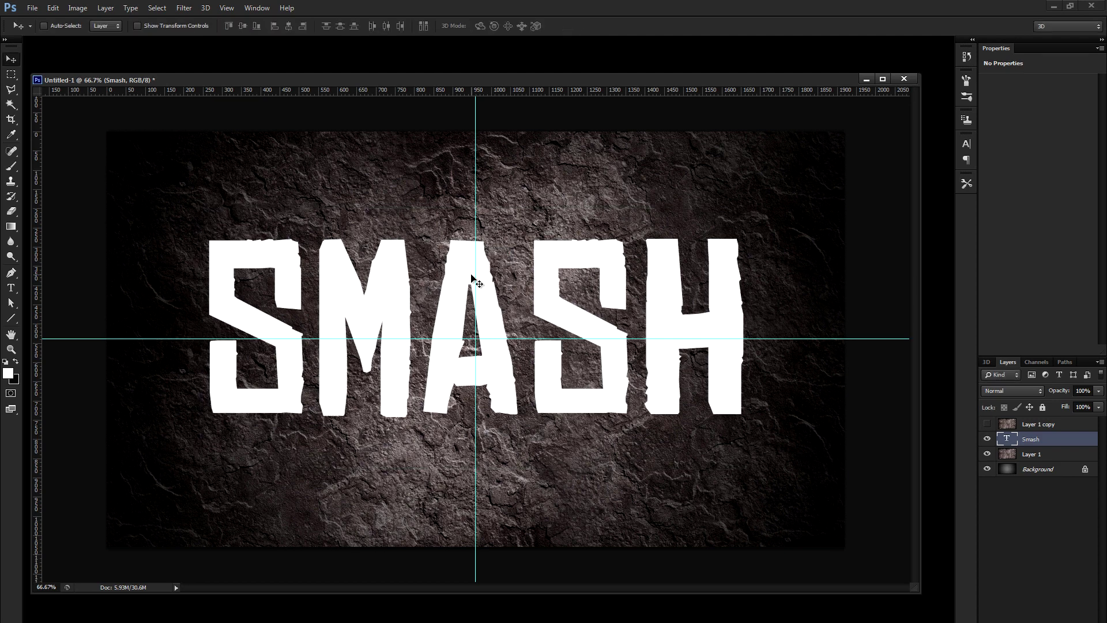
# - Hide the guides and rasterize the Smash type layer
pyautogui.hotkey('ctrl', ';')
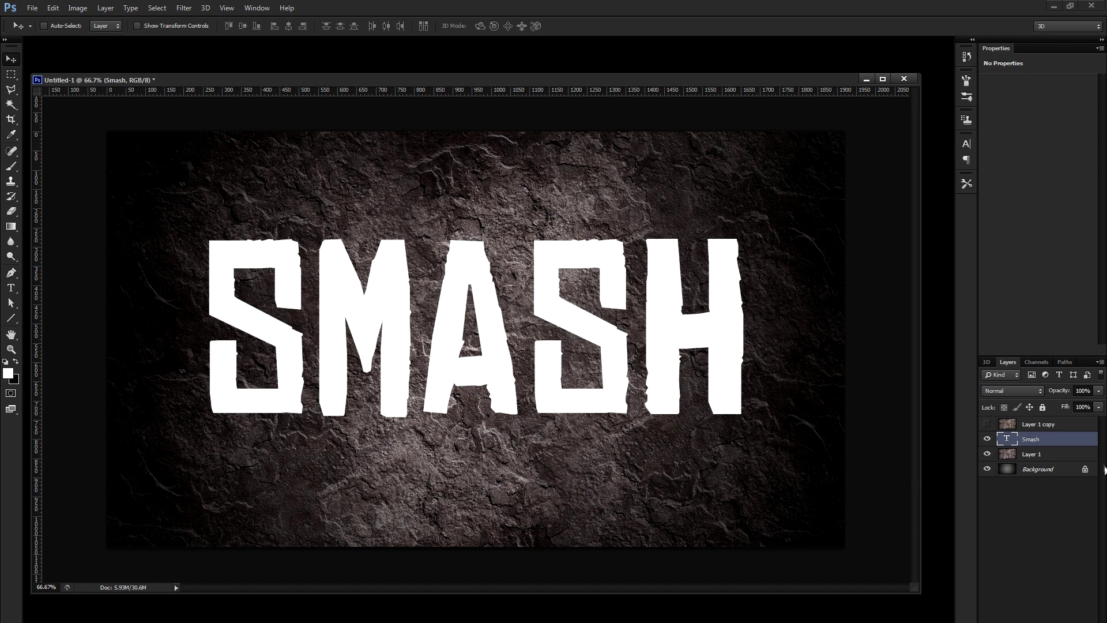
pyautogui.rightClick(1052, 444)
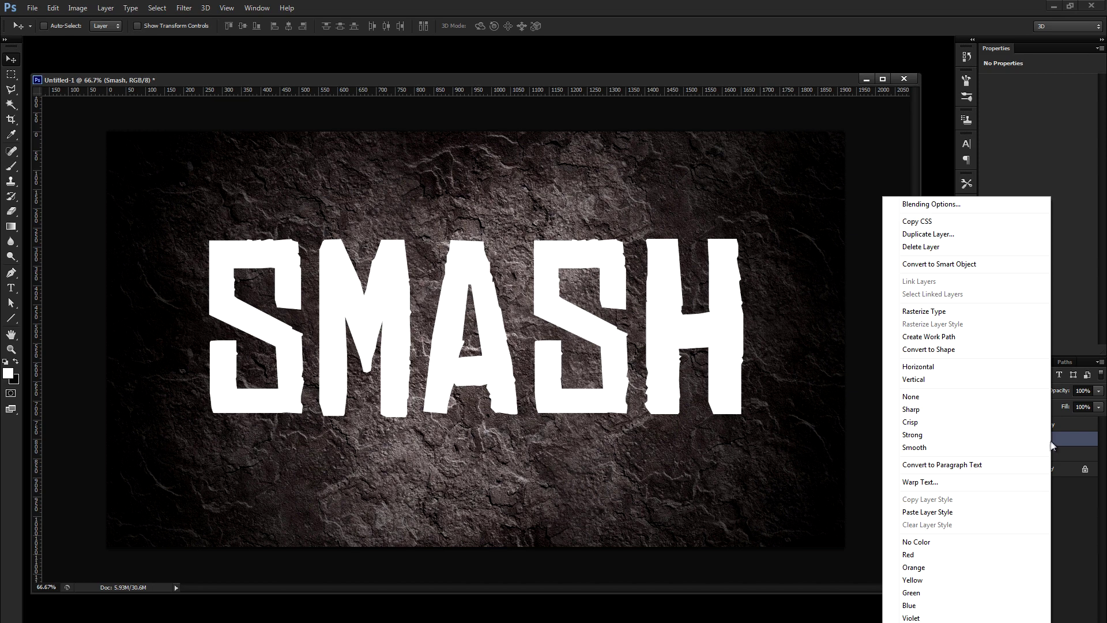
pyautogui.click(982, 310)
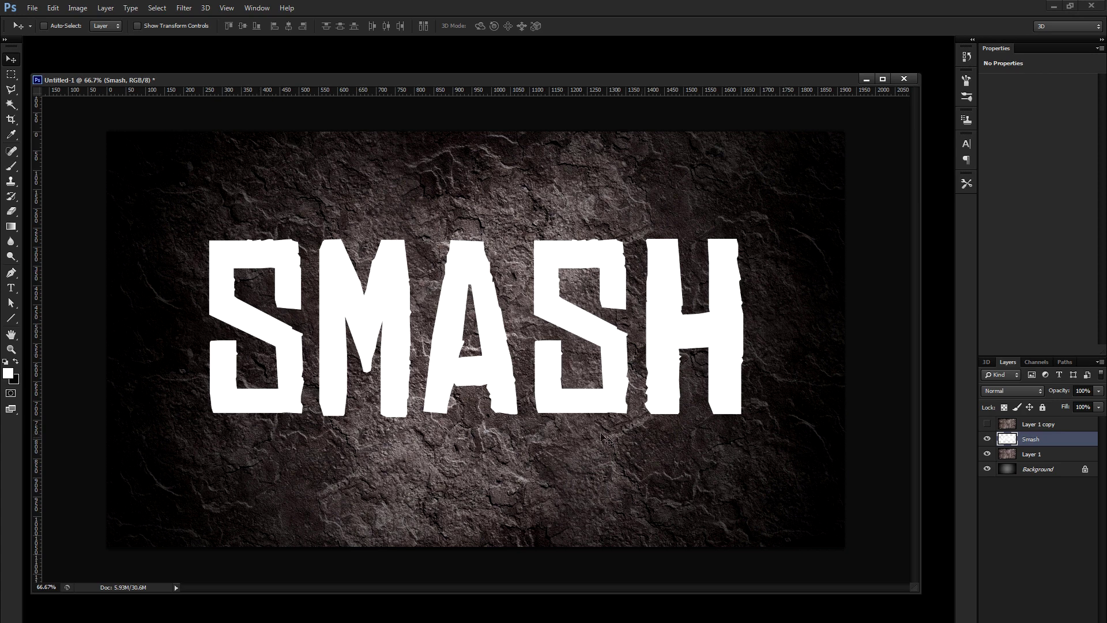
pyautogui.click(11, 90)
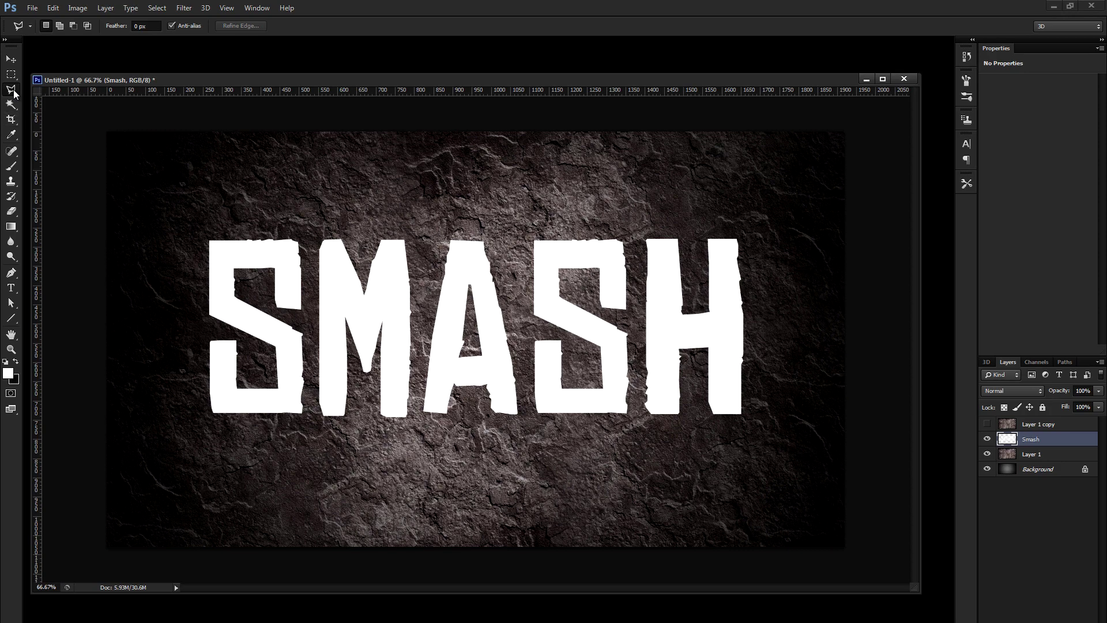
# - Zoom to 100% on the left letters and lasso a slanted crack selection through the S
pyautogui.click(11, 349)
pyautogui.click(303, 335)
pyautogui.moveTo(302, 332); pyautogui.dragTo(353, 324)
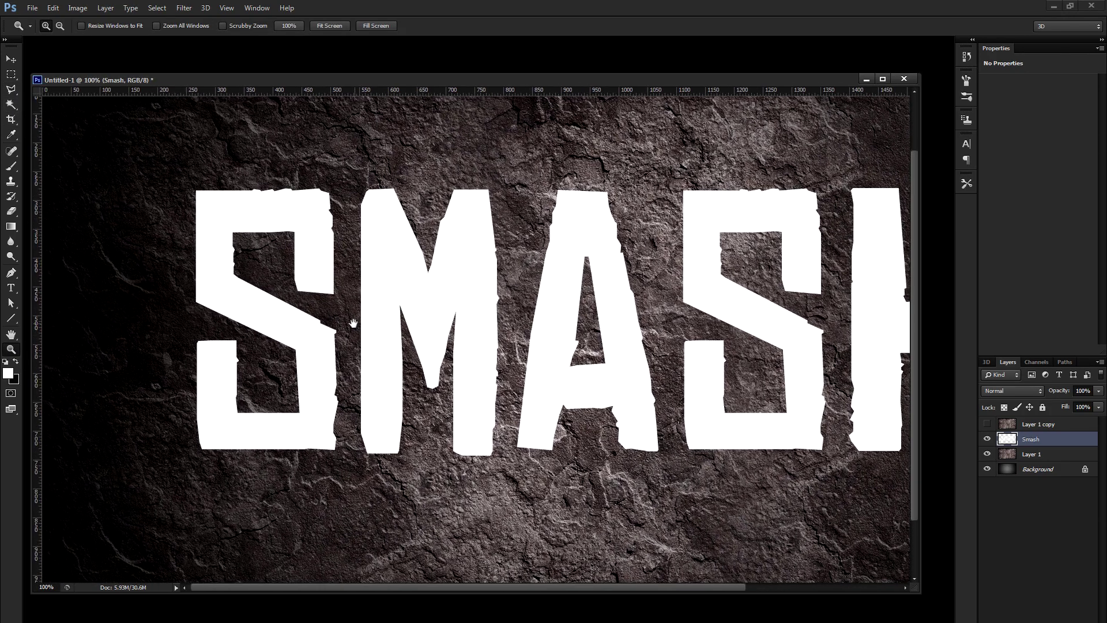
pyautogui.click(12, 91)
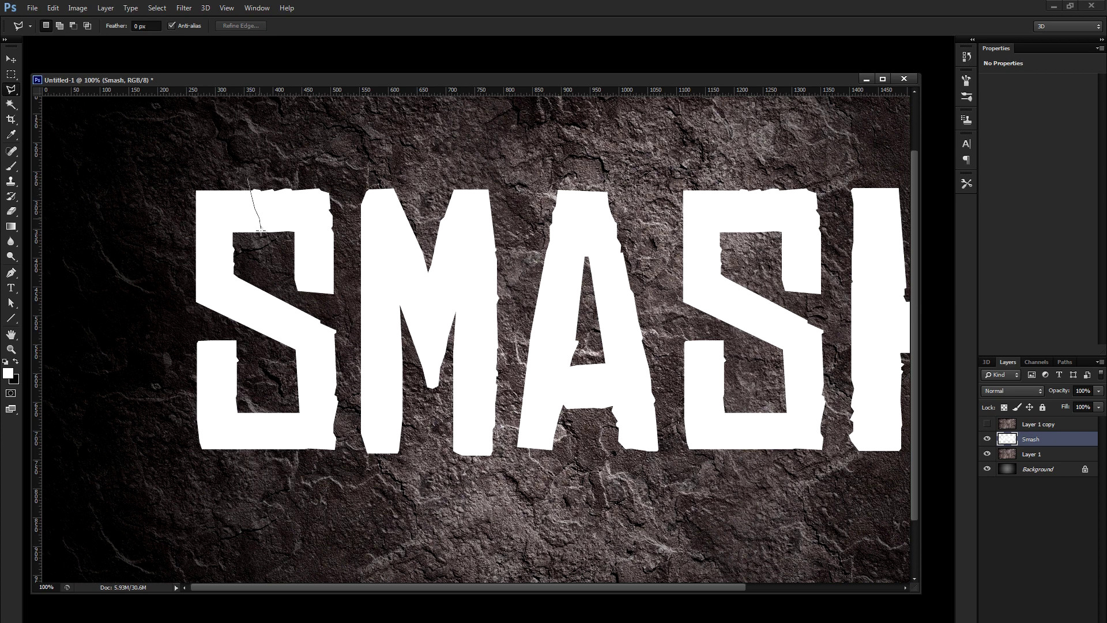
pyautogui.moveTo(262, 274); pyautogui.dragTo(265, 361)
pyautogui.moveTo(268, 472)
pyautogui.mouseDown()
pyautogui.moveTo(303, 519)
pyautogui.moveTo(968, 506)
pyautogui.moveTo(846, 501)
pyautogui.moveTo(872, 323)
pyautogui.moveTo(868, 149)
pyautogui.moveTo(617, 153)
pyautogui.moveTo(231, 128)
pyautogui.moveTo(83, 179)
pyautogui.mouseUp()
pyautogui.moveTo(209, 243); pyautogui.dragTo(261, 240)
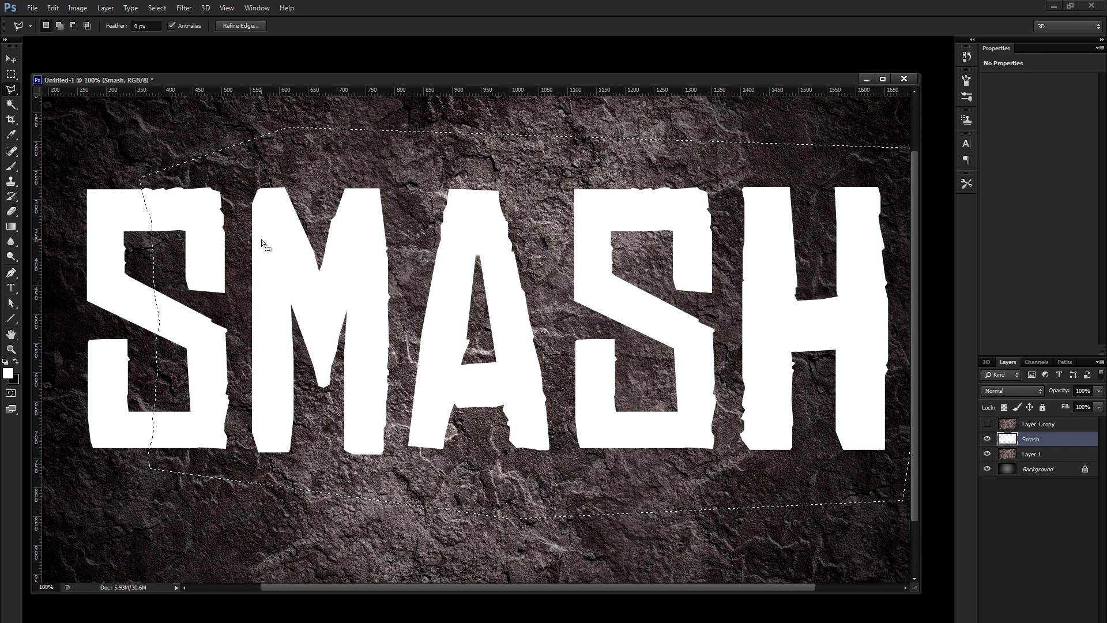
pyautogui.rightClick(268, 234)
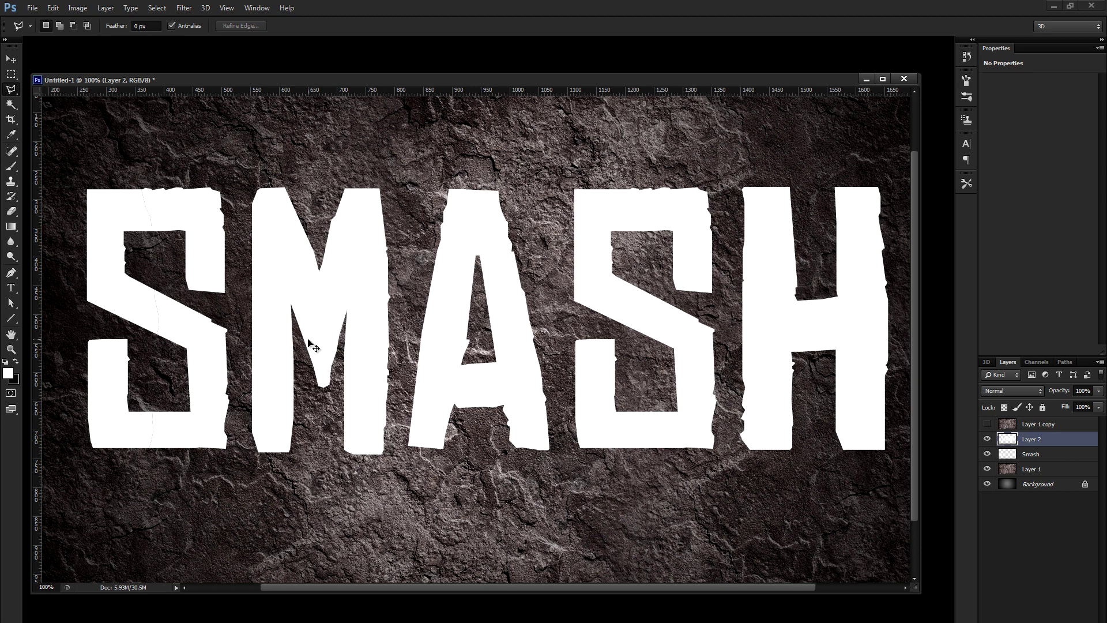
# - Rotate the cut piece about 0.9° around the S's lower left and merge it into Smash
pyautogui.hotkey('ctrl', 't')
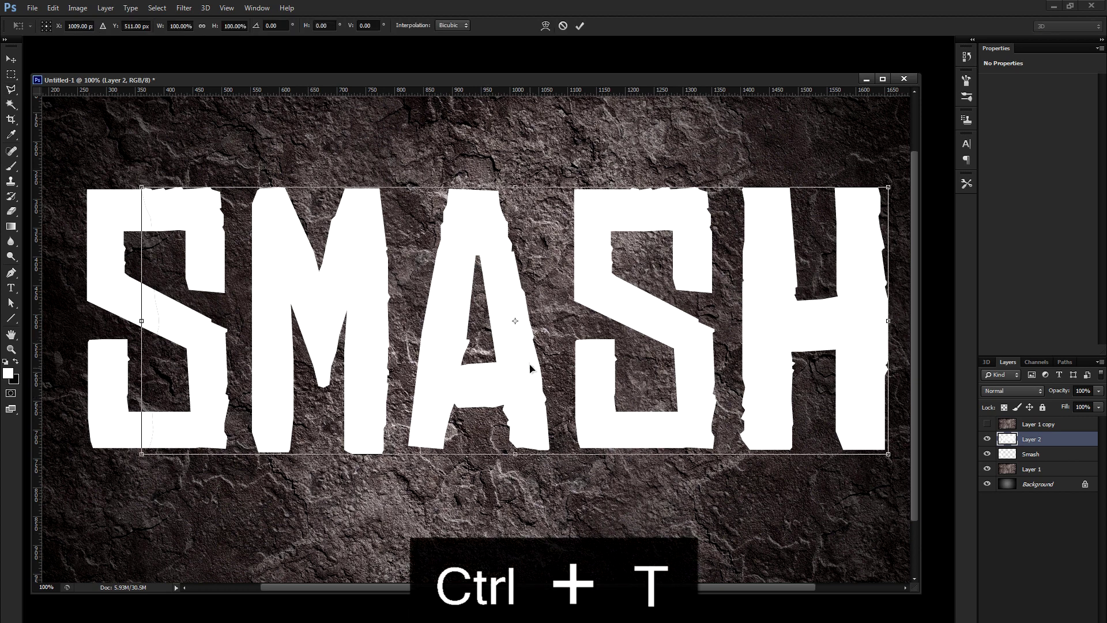
pyautogui.moveTo(515, 323); pyautogui.dragTo(180, 379)
pyautogui.moveTo(167, 419); pyautogui.dragTo(157, 443)
pyautogui.moveTo(534, 122); pyautogui.dragTo(544, 124)
pyautogui.press('Return')
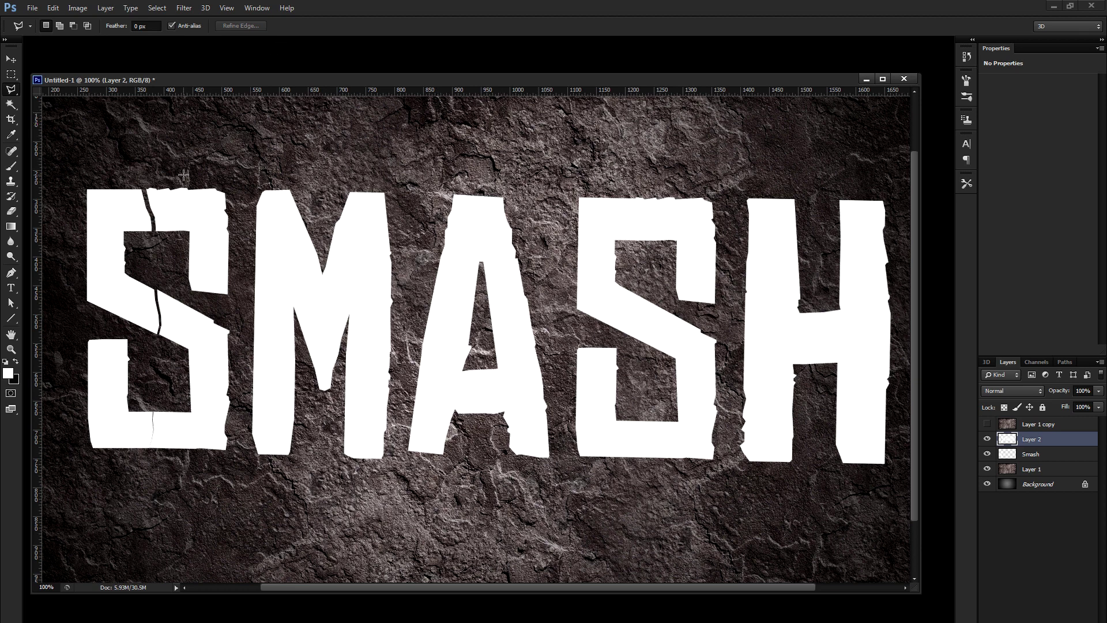
pyautogui.hotkey('ctrl', 'e')
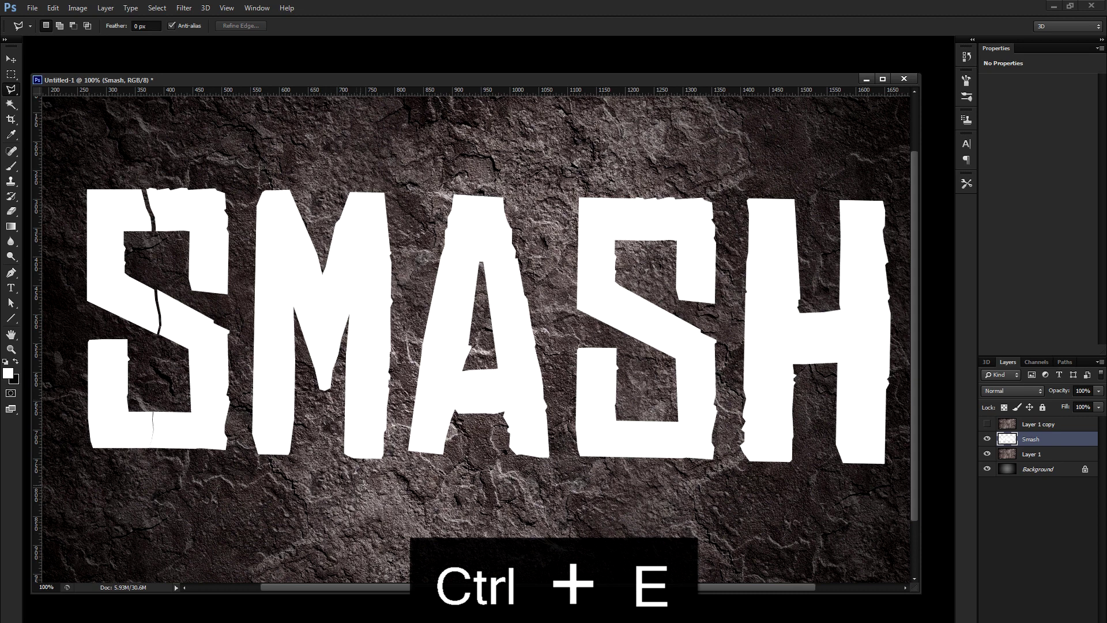
# - Lasso a jagged crack through the M and cut the M-to-H section to a new layer
pyautogui.click(347, 385)
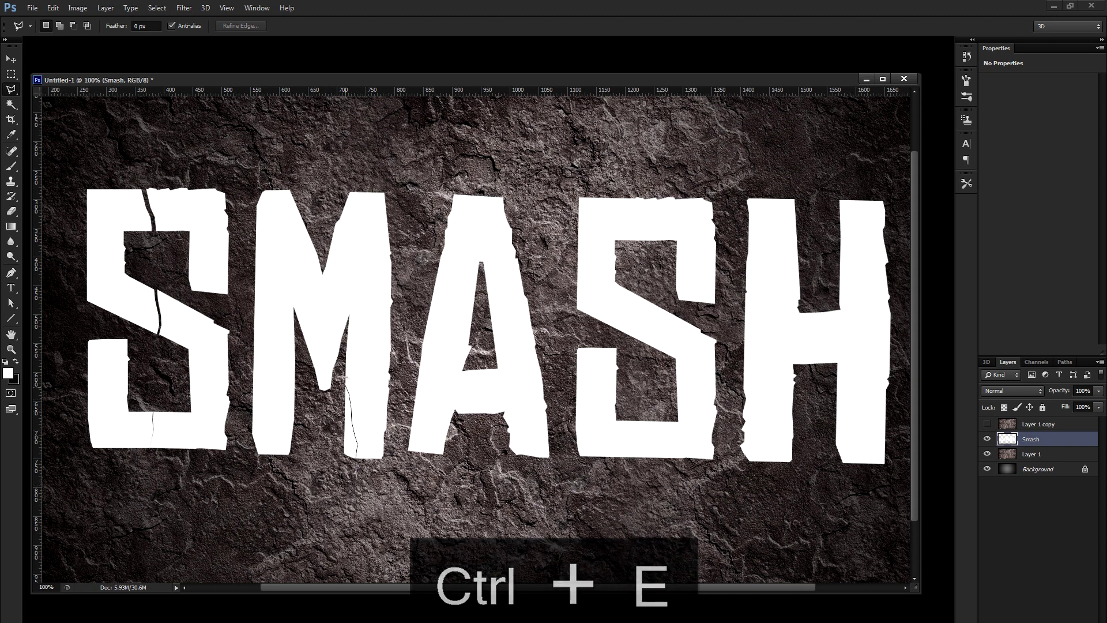
pyautogui.click(337, 357)
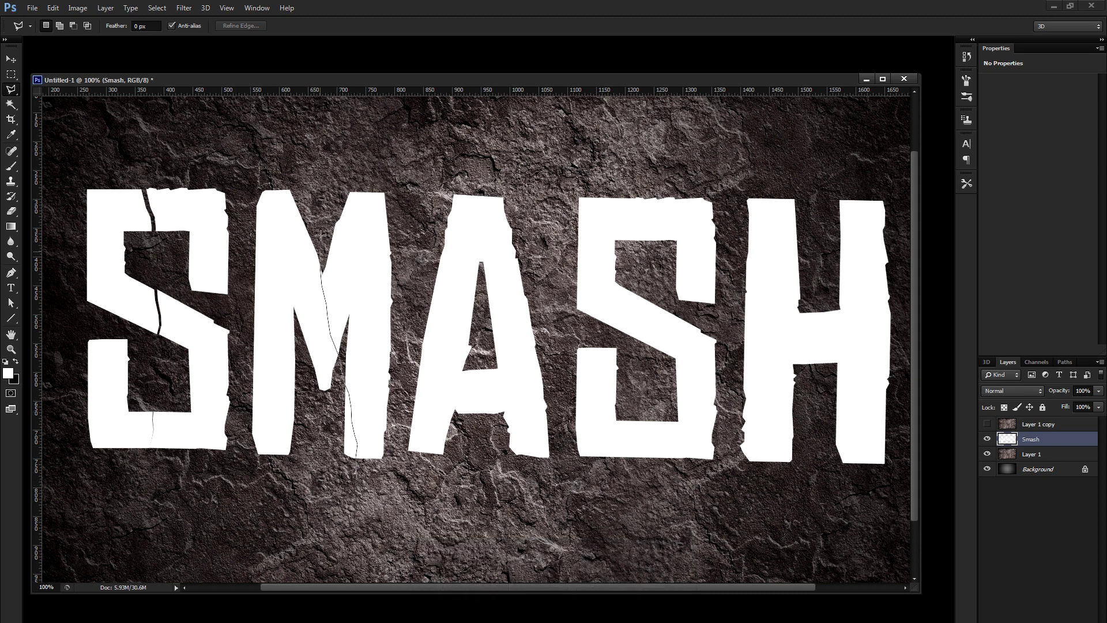
pyautogui.click(323, 166)
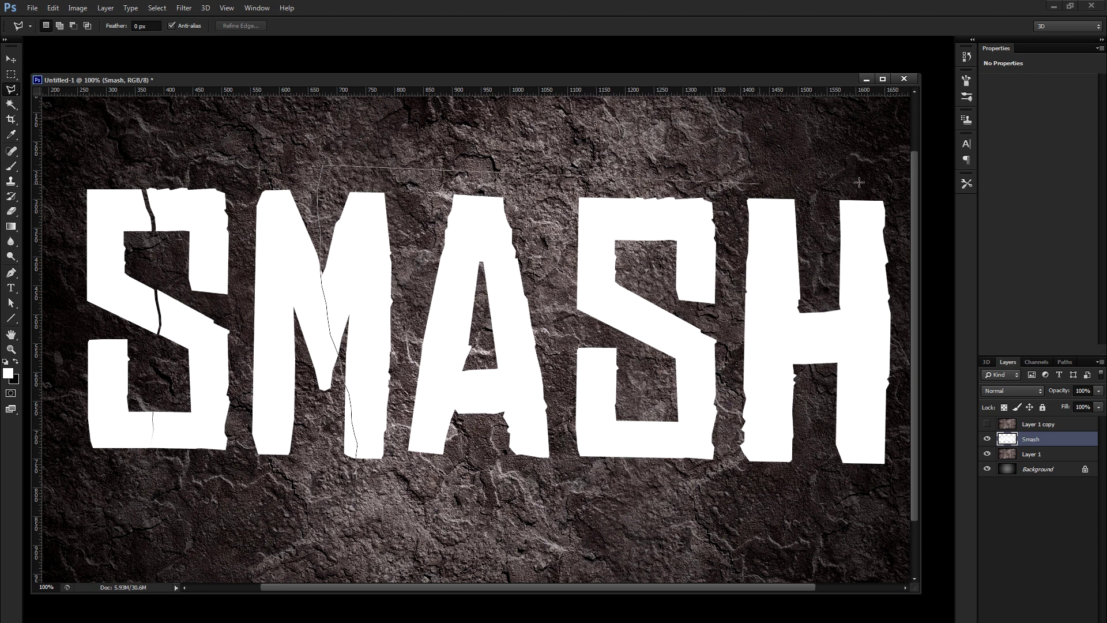
pyautogui.click(895, 174)
pyautogui.click(897, 478)
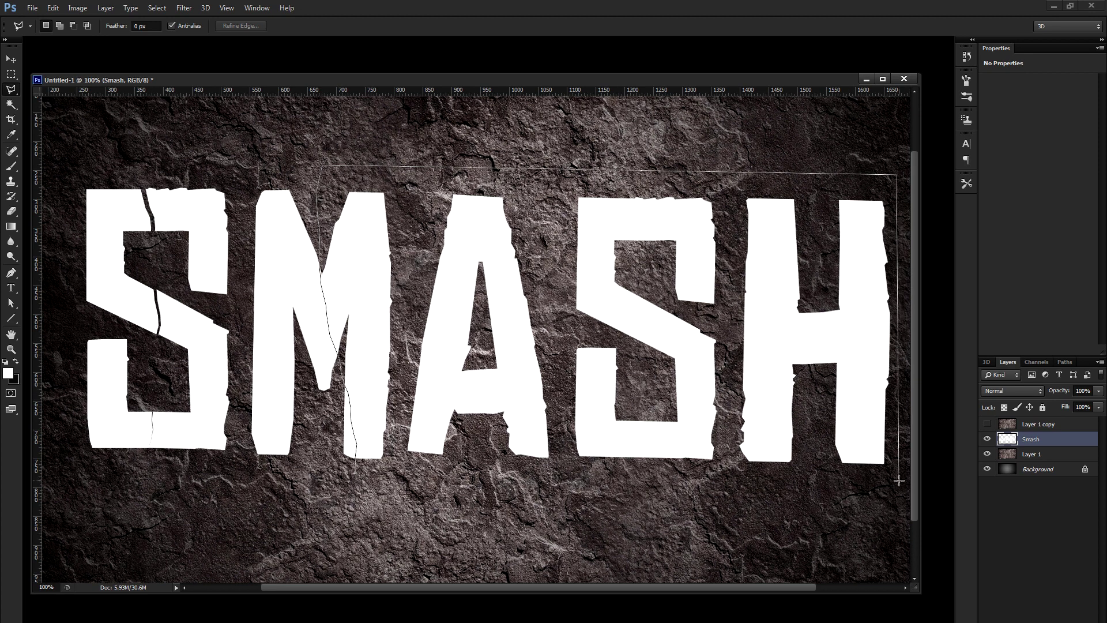
pyautogui.doubleClick(511, 477)
pyautogui.rightClick(444, 326)
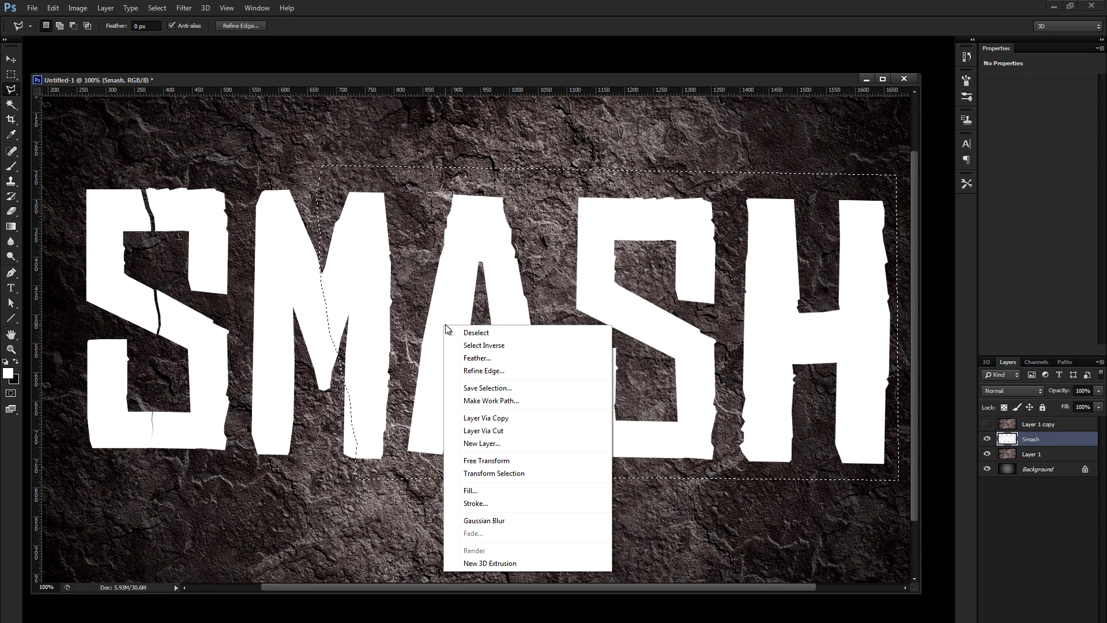
pyautogui.click(506, 429)
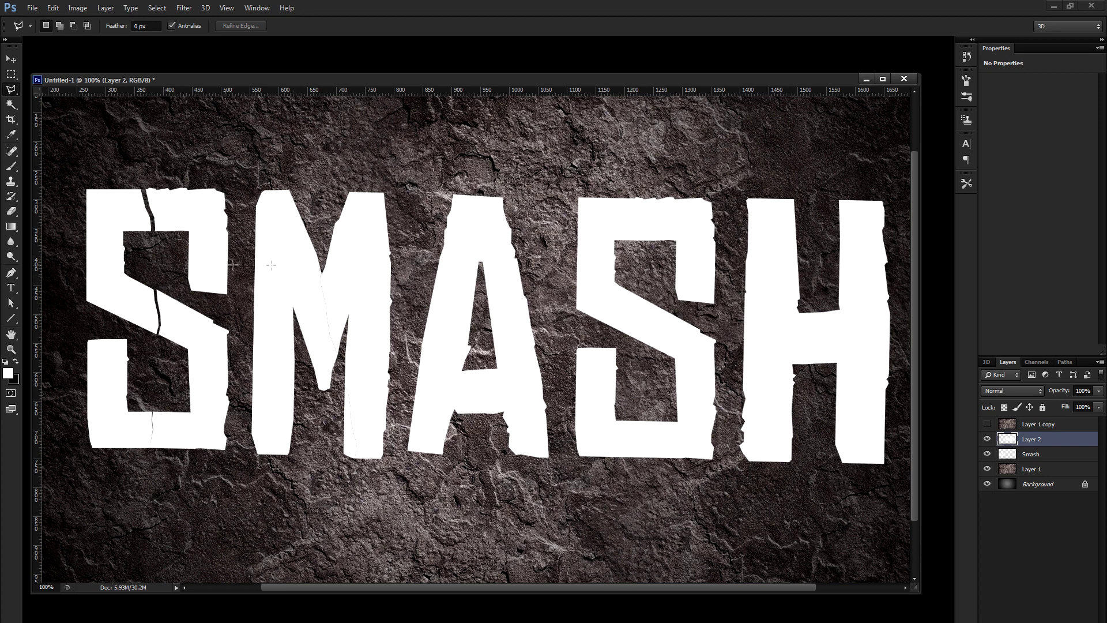
# - Rotate the M-to-H layer -0.81° about its top-left corner and merge it into Smash
pyautogui.hotkey('ctrl', 't')
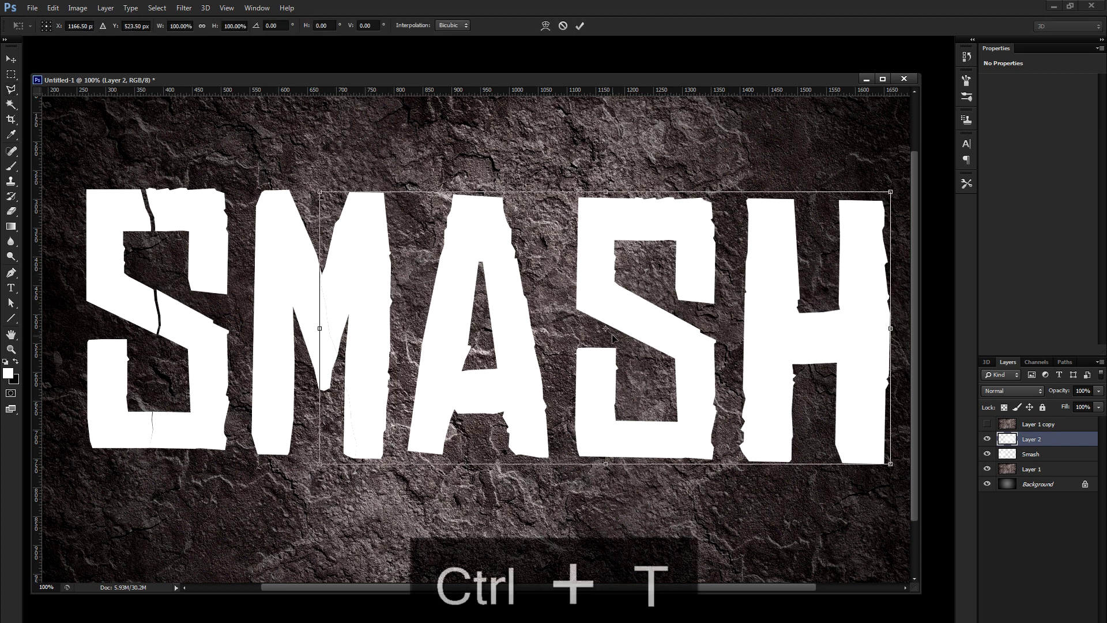
pyautogui.moveTo(562, 314); pyautogui.dragTo(326, 200)
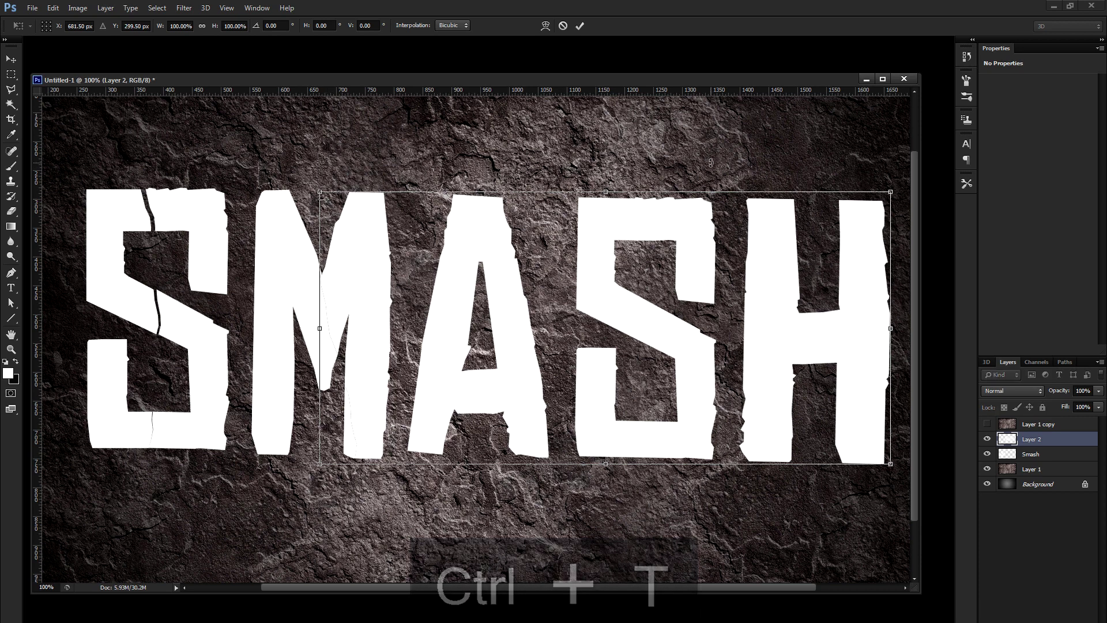
pyautogui.moveTo(708, 164); pyautogui.dragTo(701, 157)
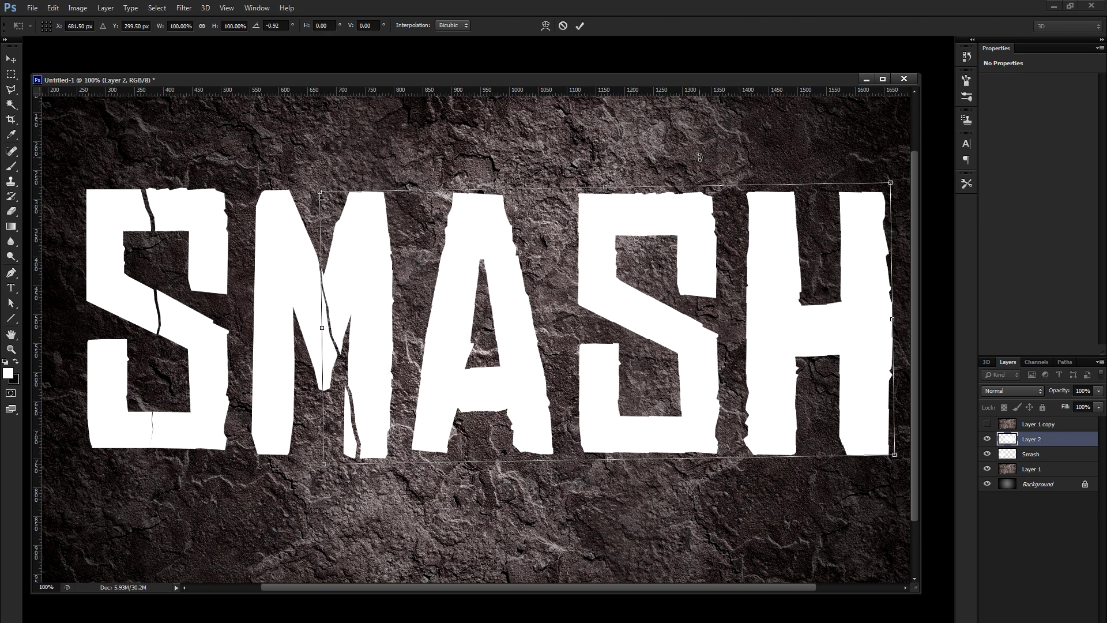
pyautogui.press('Return')
pyautogui.press('l')
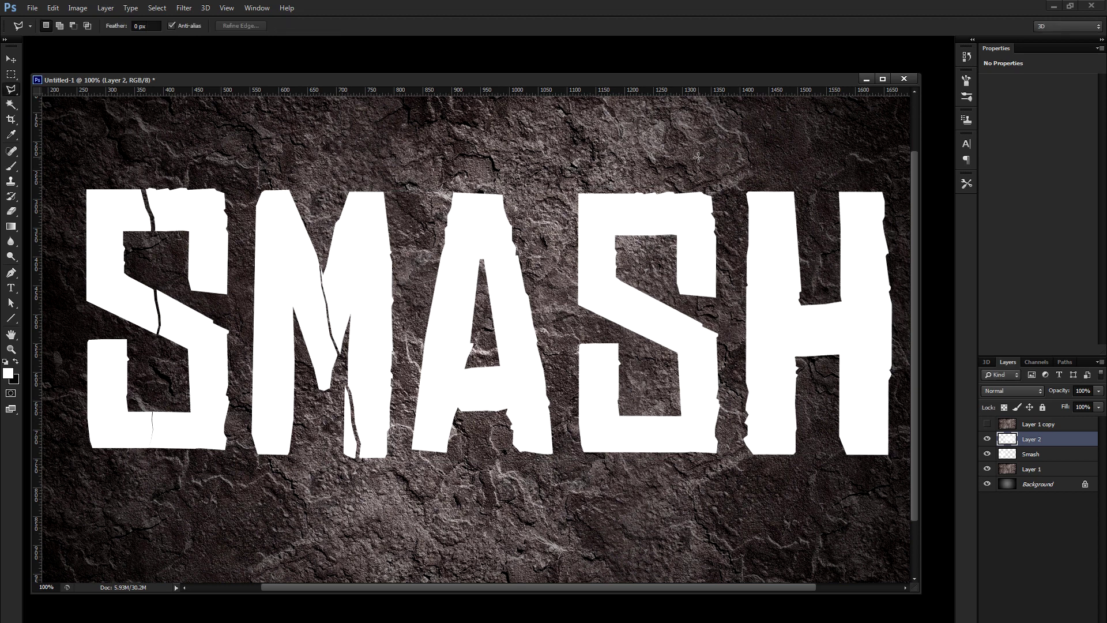
pyautogui.hotkey('ctrl', 'e')
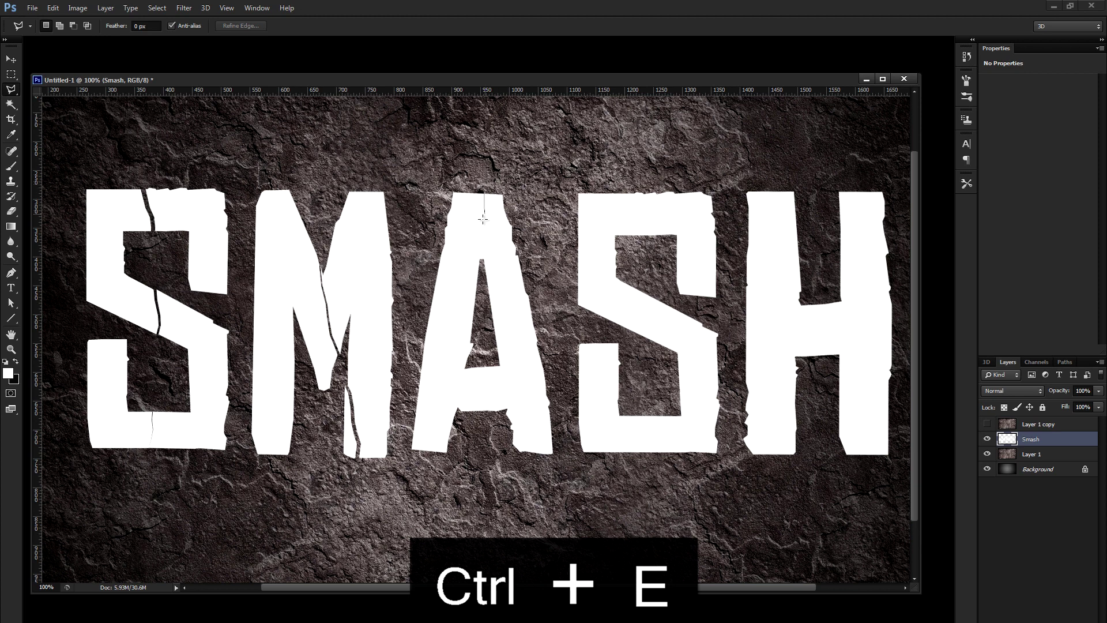
# - Lasso a jagged crack down the A and cut the A-to-H section to a new layer
pyautogui.click(479, 258)
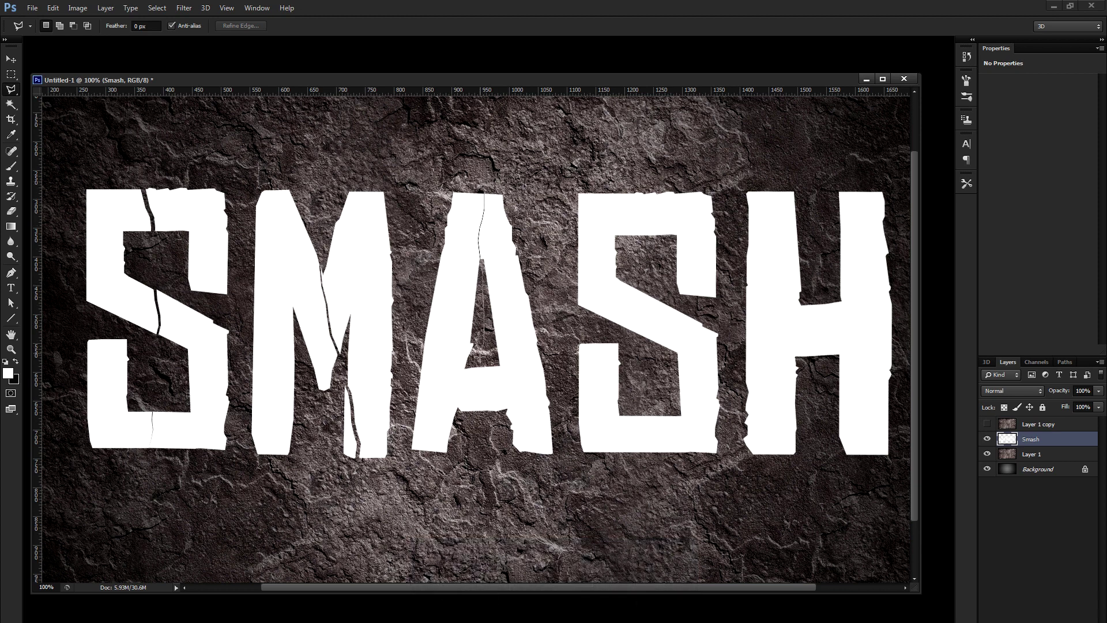
pyautogui.click(501, 463)
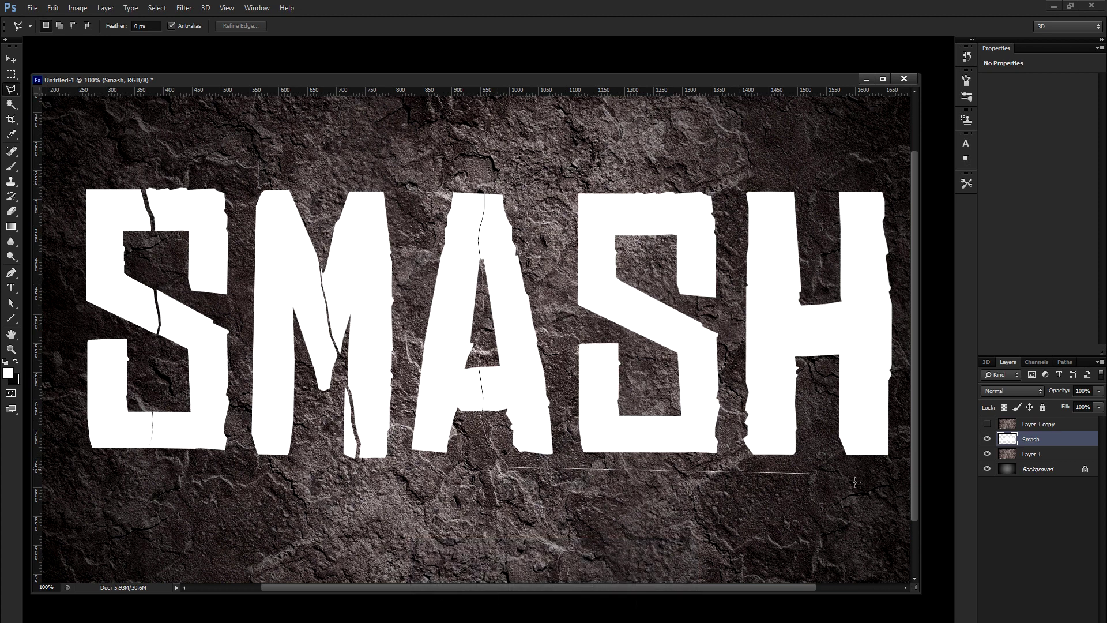
pyautogui.click(905, 473)
pyautogui.click(901, 157)
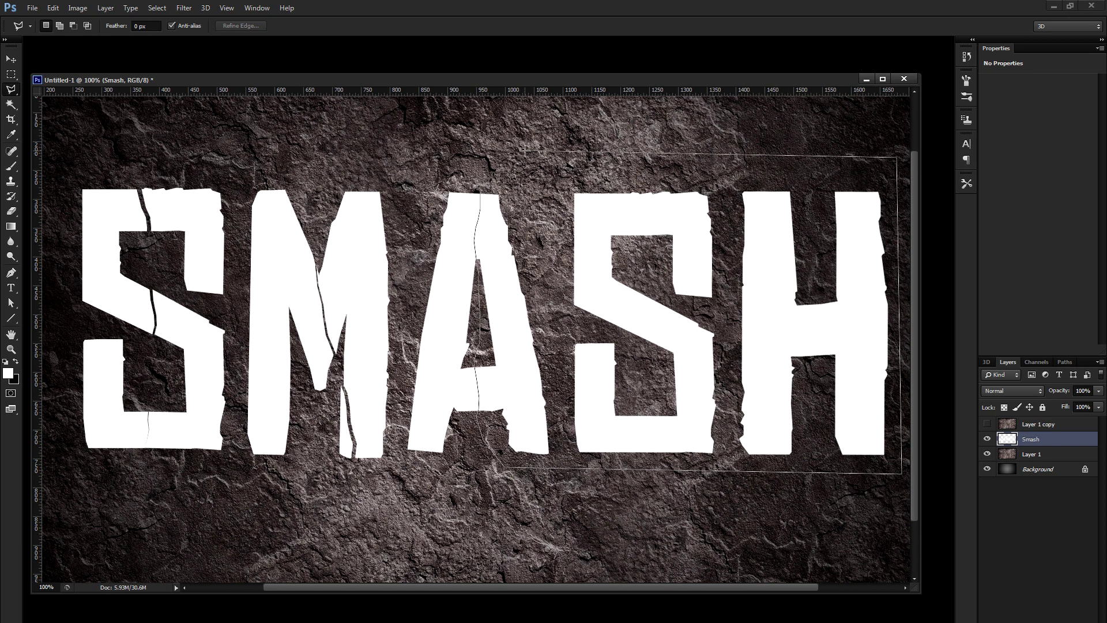
pyautogui.click(523, 151)
pyautogui.moveTo(655, 283); pyautogui.dragTo(614, 282)
pyautogui.rightClick(613, 282)
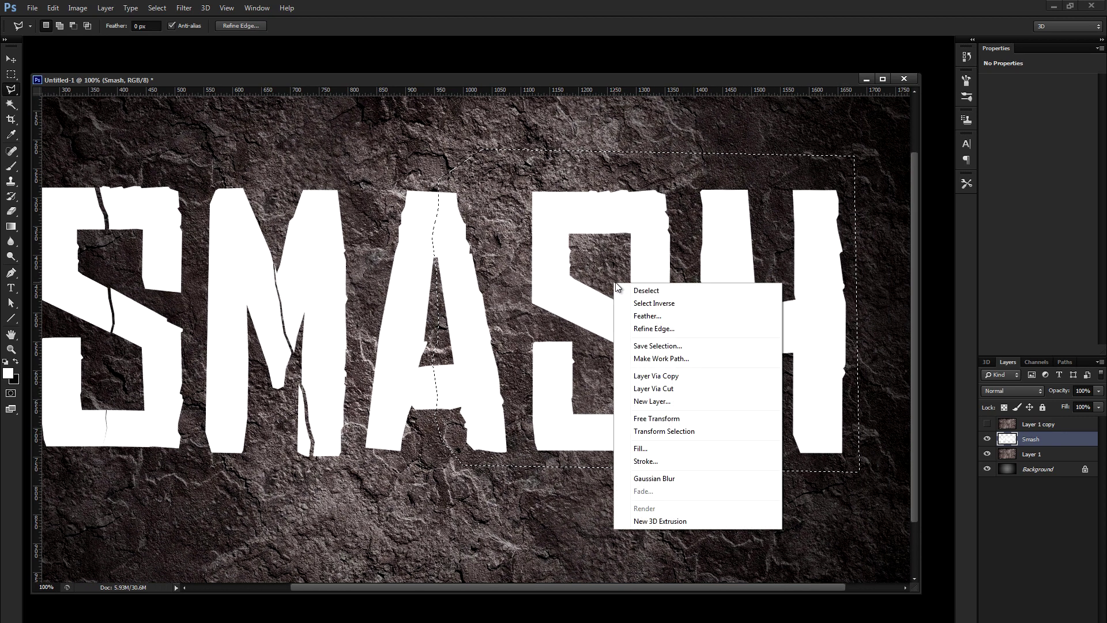
pyautogui.click(661, 391)
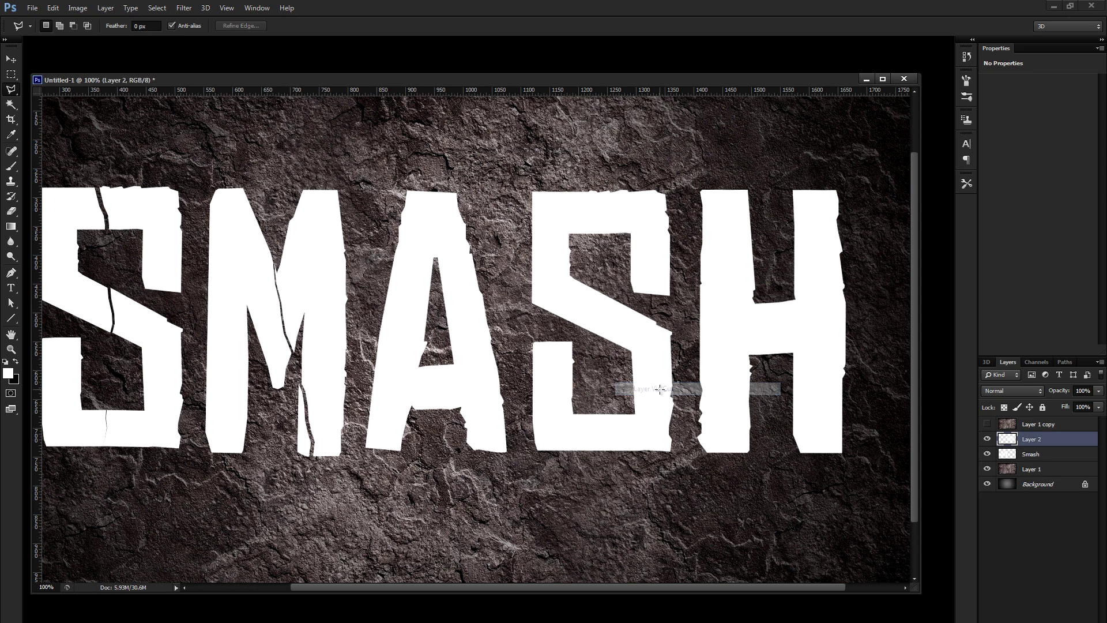
# - Rotate the A-to-H layer 1.12° about its bottom-left corner and merge it into Smash
pyautogui.hotkey('ctrl', 't')
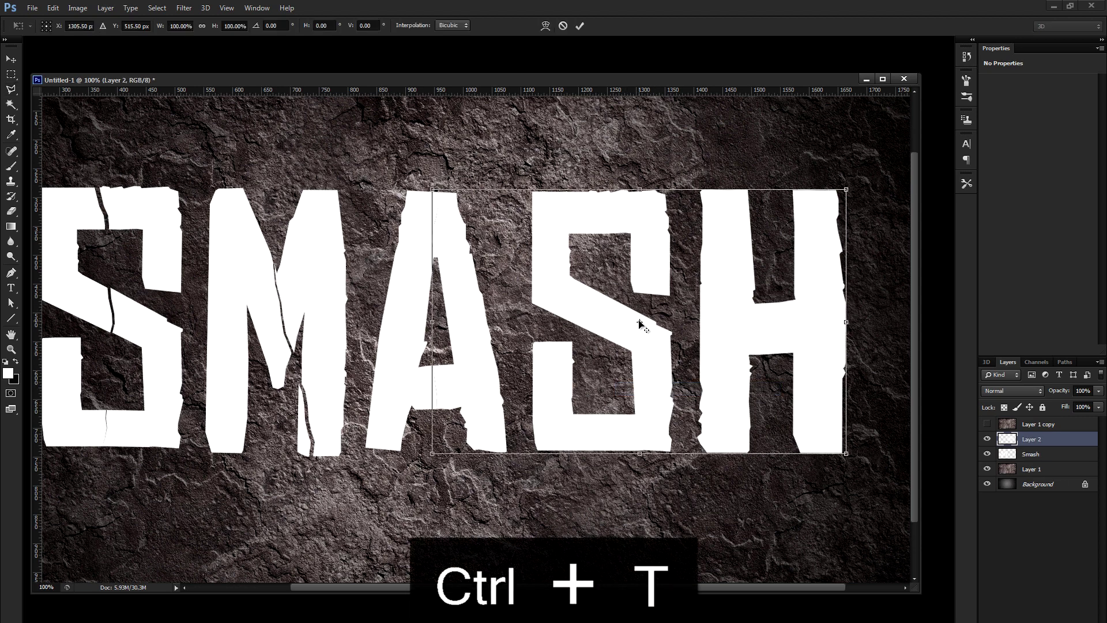
pyautogui.moveTo(639, 322); pyautogui.dragTo(437, 449)
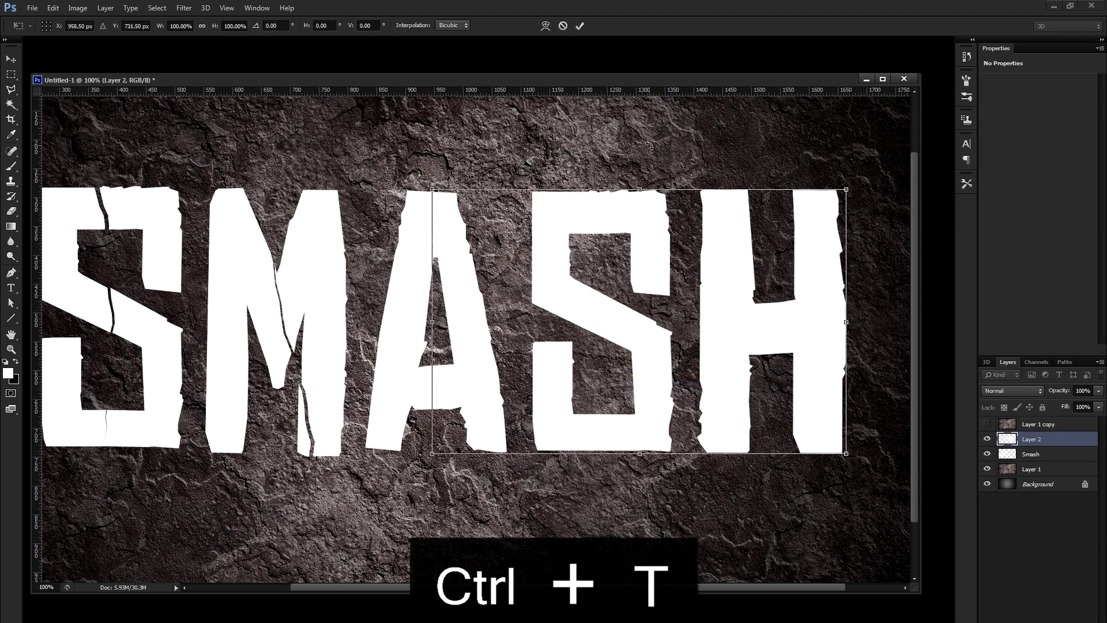
pyautogui.moveTo(649, 144); pyautogui.dragTo(656, 149)
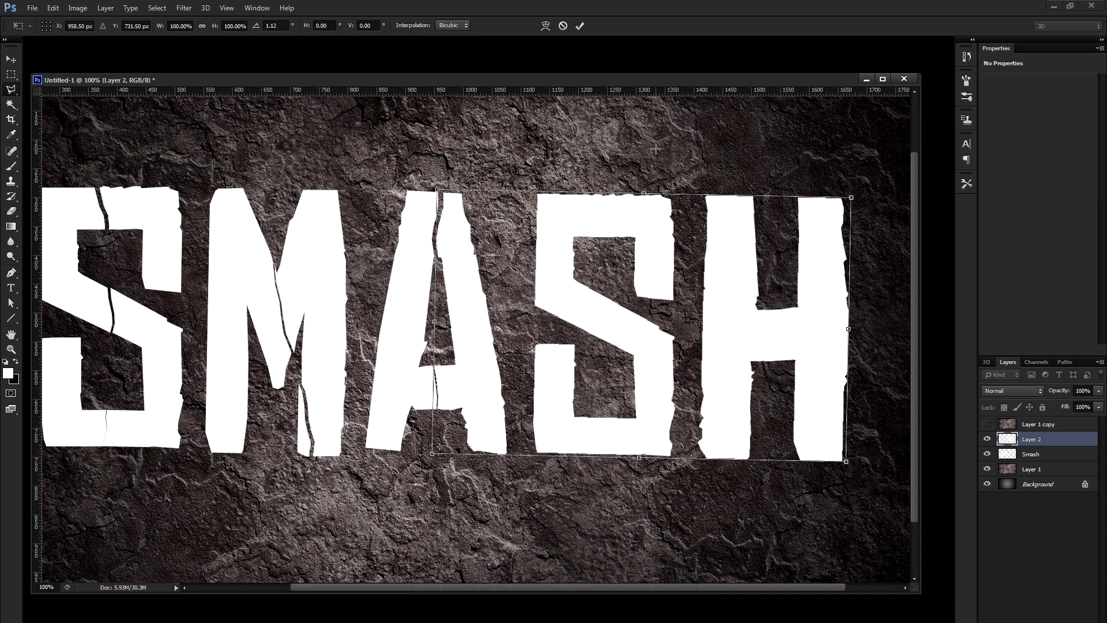
pyautogui.press('Return')
pyautogui.hotkey('ctrl', 'e')
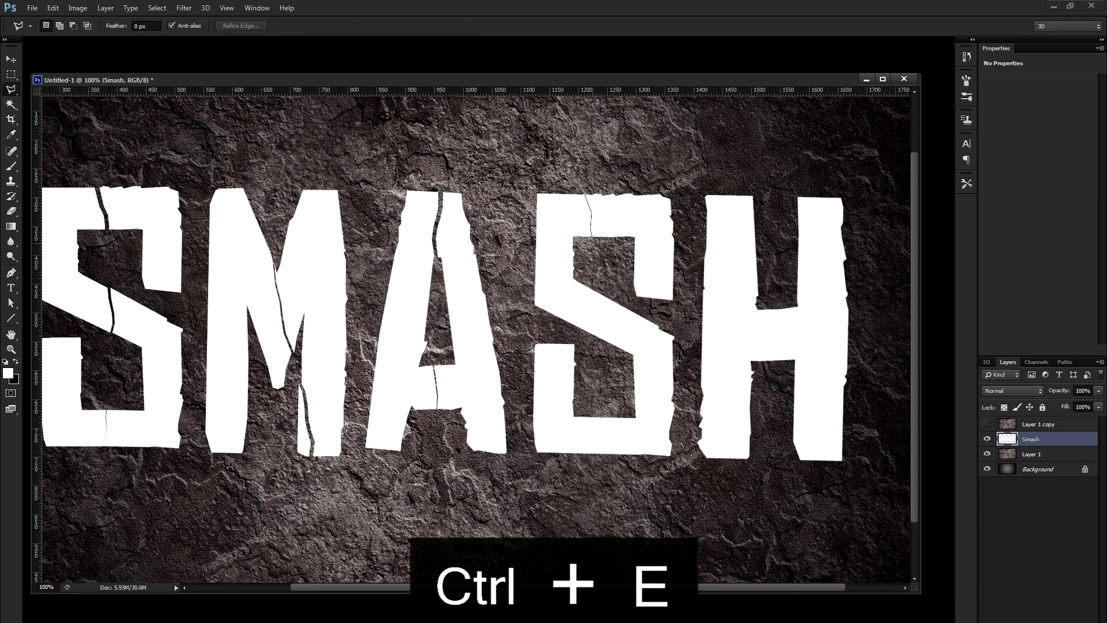
# - Crack the second S by cutting the S-to-H section, tilting it -2.27° and merging it into Smash
pyautogui.click(606, 420)
pyautogui.click(602, 460)
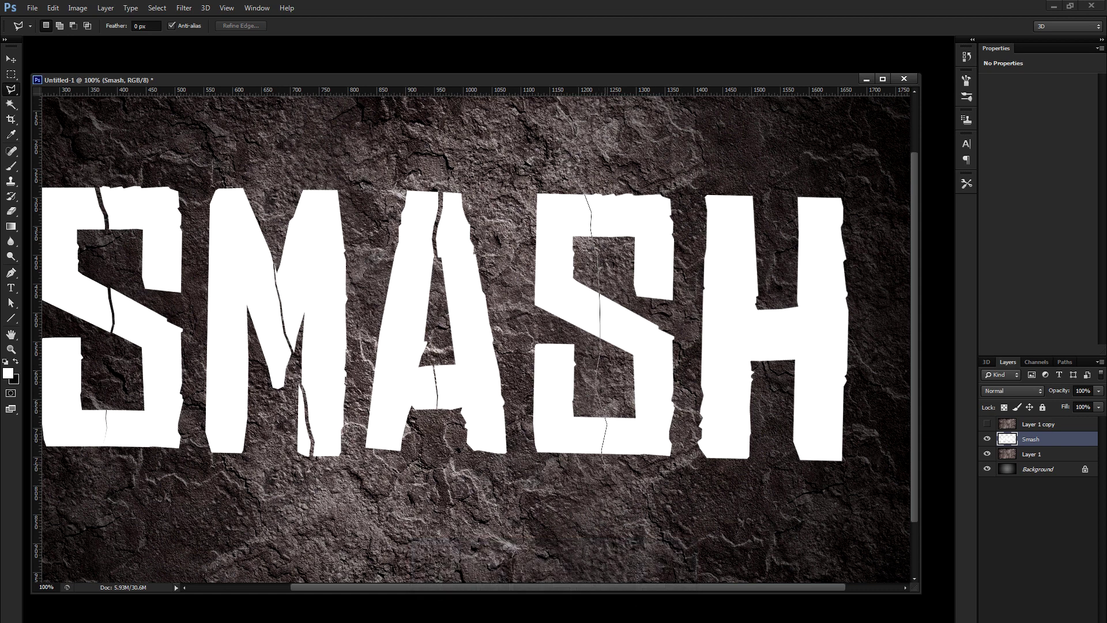
pyautogui.click(871, 489)
pyautogui.click(882, 159)
pyautogui.doubleClick(650, 162)
pyautogui.rightClick(664, 221)
pyautogui.click(779, 328)
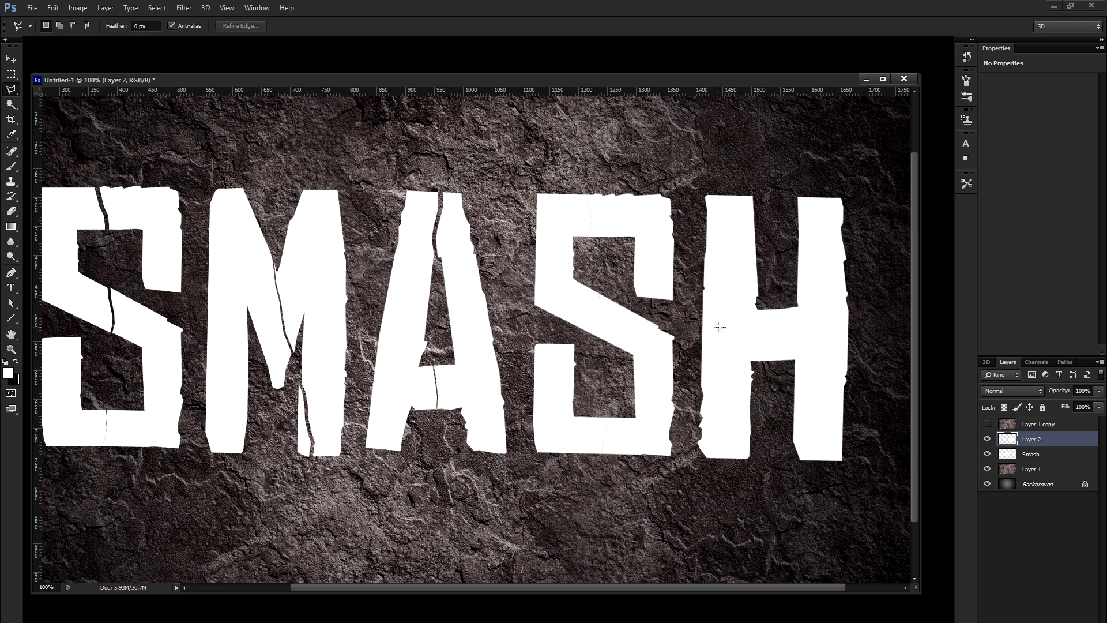
pyautogui.hotkey('ctrl', 't')
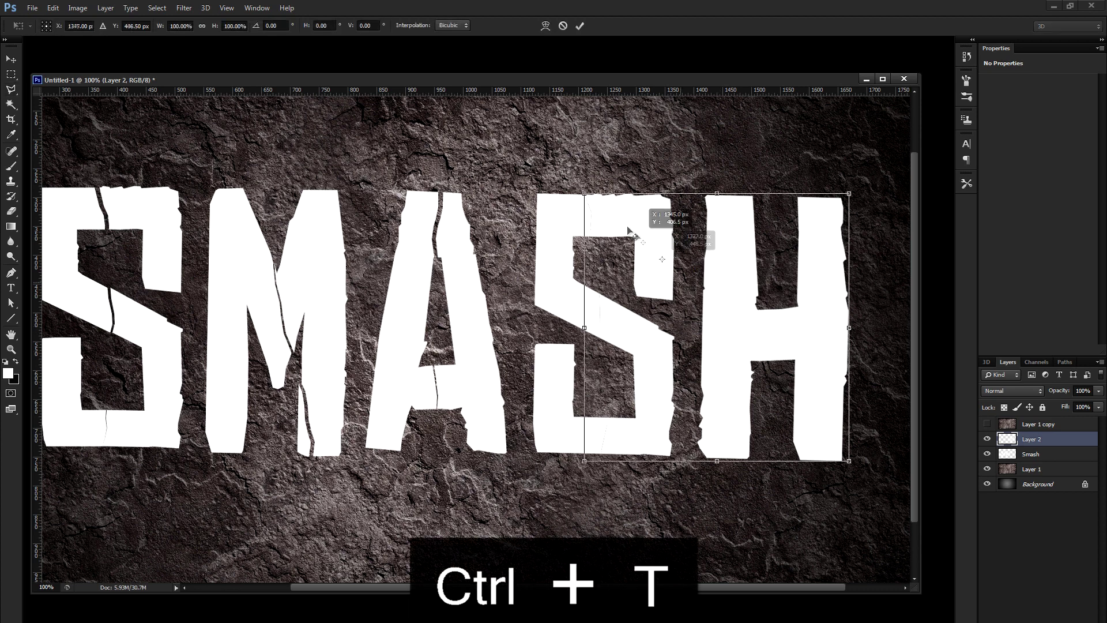
pyautogui.moveTo(693, 161); pyautogui.dragTo(687, 157)
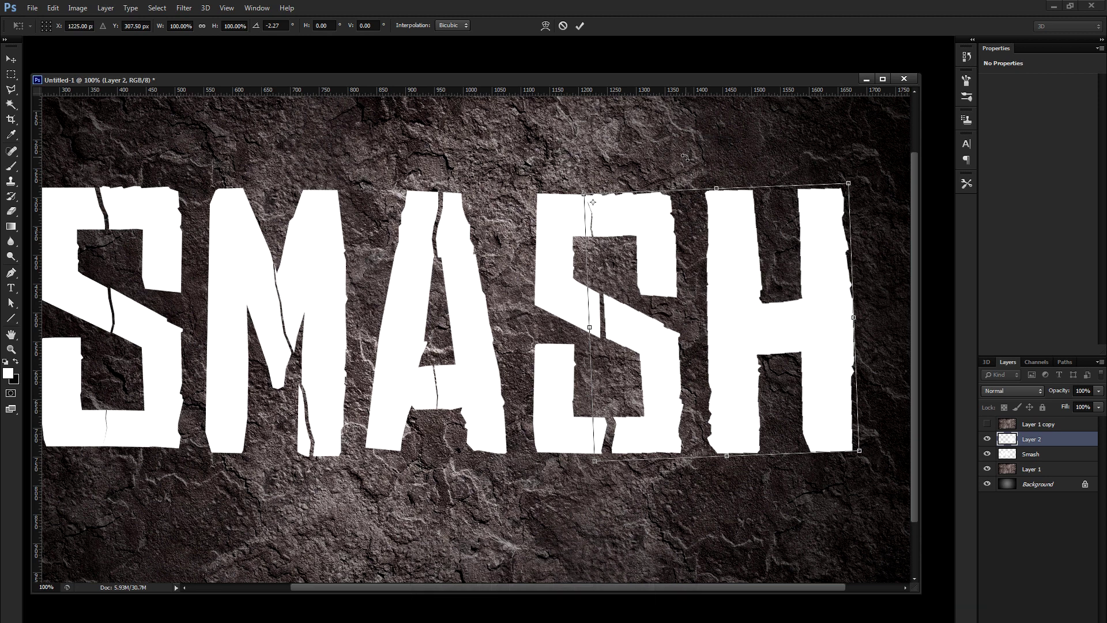
pyautogui.press('Return')
pyautogui.hotkey('ctrl', 'e')
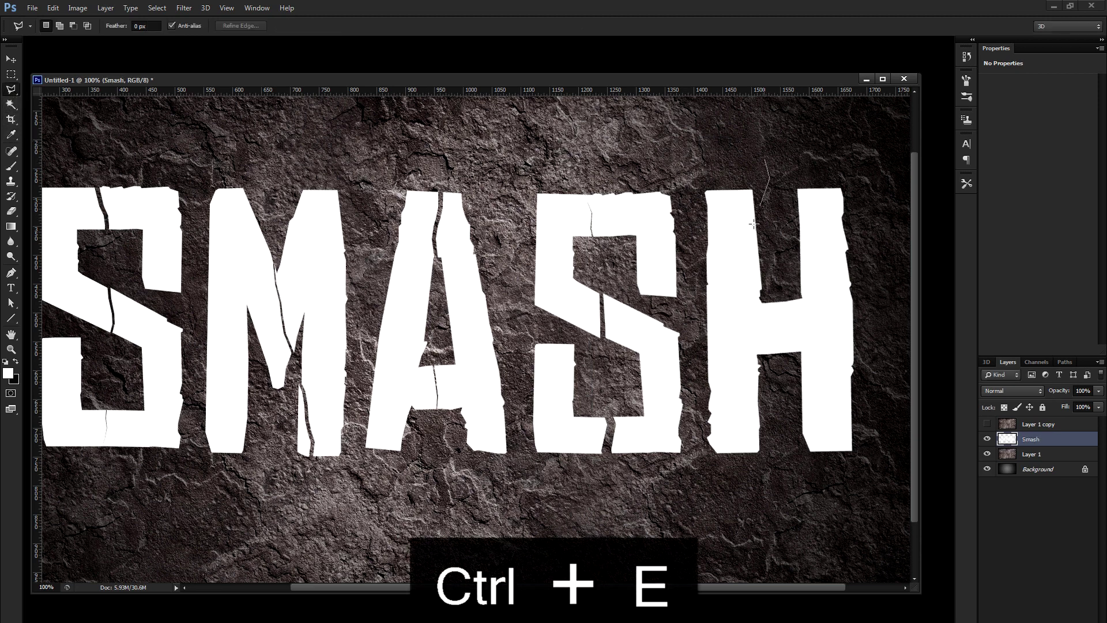
# - Lasso a jagged crack down the H and cut its right half to a new layer
pyautogui.click(744, 306)
pyautogui.click(744, 349)
pyautogui.click(749, 388)
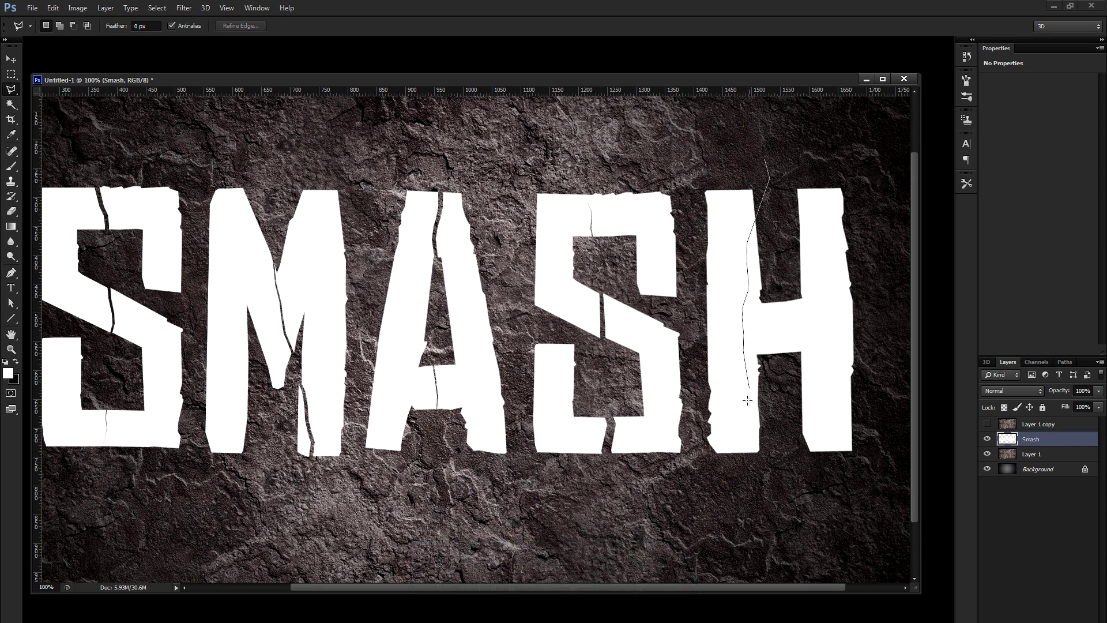
pyautogui.click(866, 477)
pyautogui.click(865, 139)
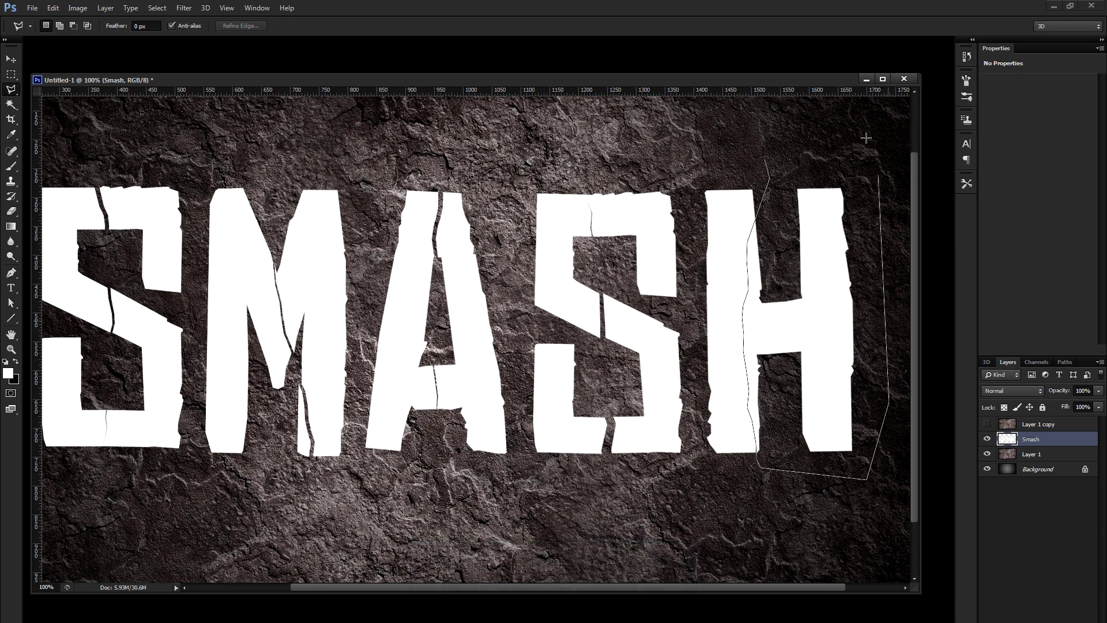
pyautogui.click(767, 159)
pyautogui.rightClick(833, 222)
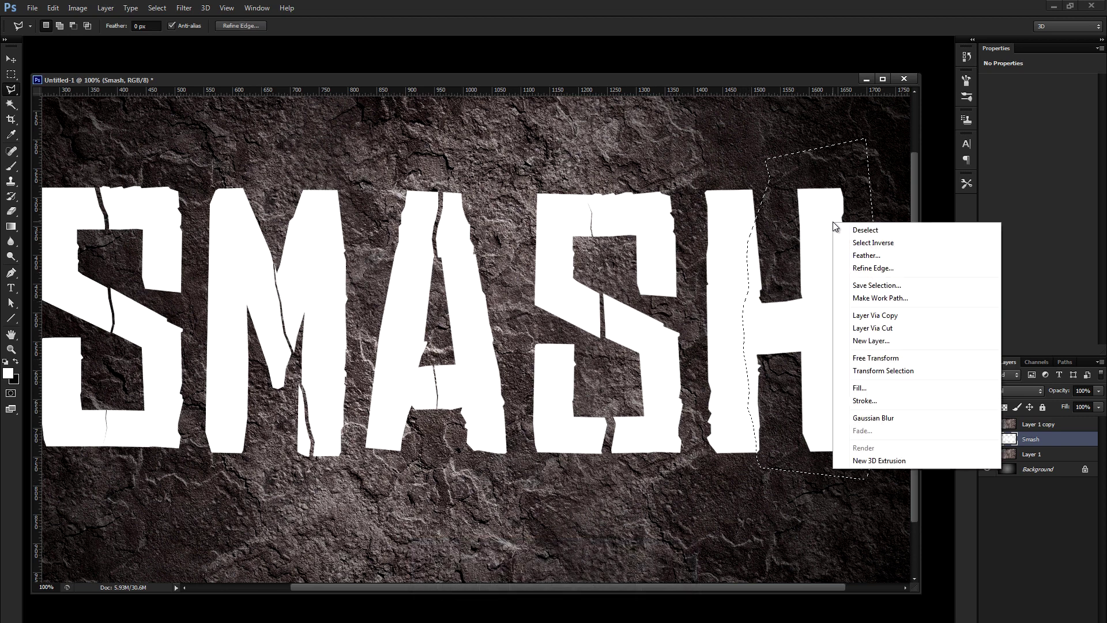
pyautogui.click(891, 328)
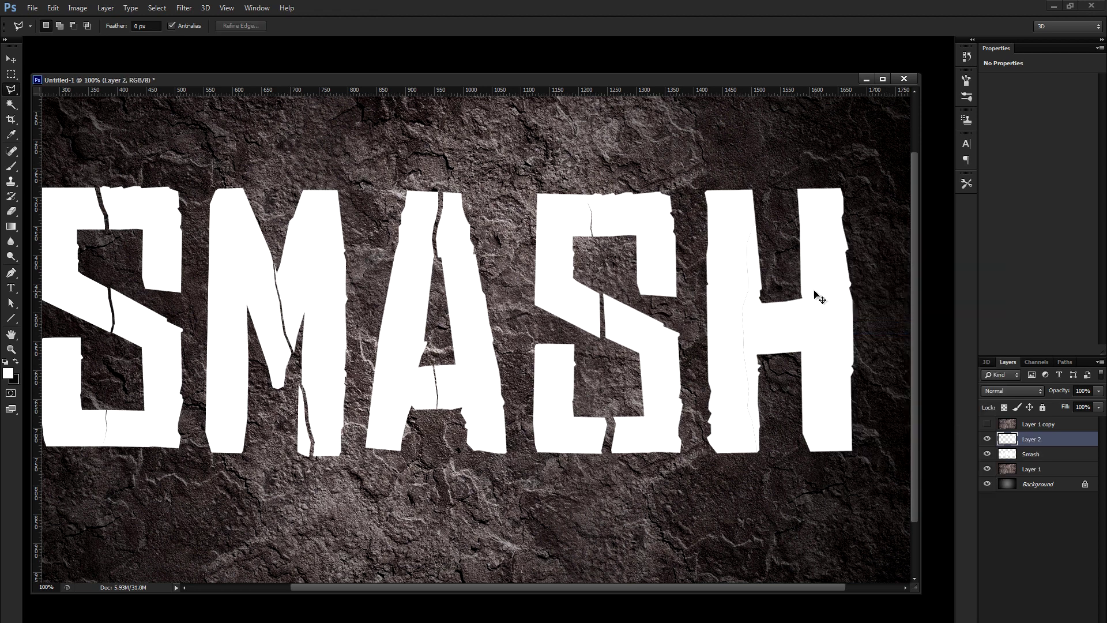
# - Tilt the H's right half slightly about its bottom and merge it into Smash
pyautogui.hotkey('ctrl', 't')
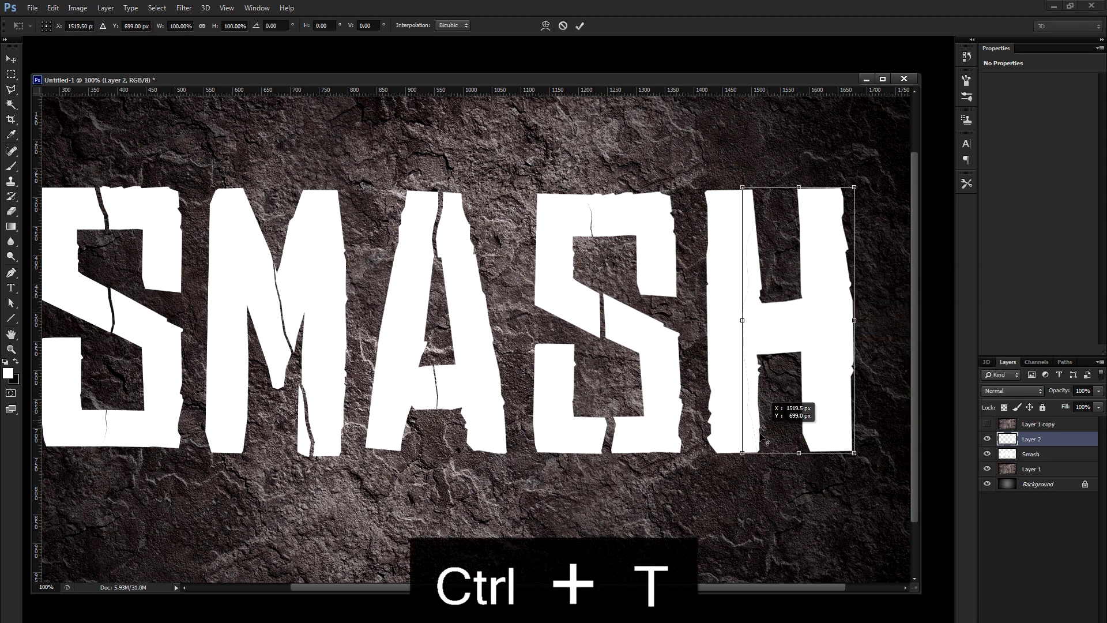
pyautogui.moveTo(762, 427); pyautogui.dragTo(754, 443)
pyautogui.moveTo(797, 171); pyautogui.dragTo(804, 170)
pyautogui.press('Return')
pyautogui.press('l')
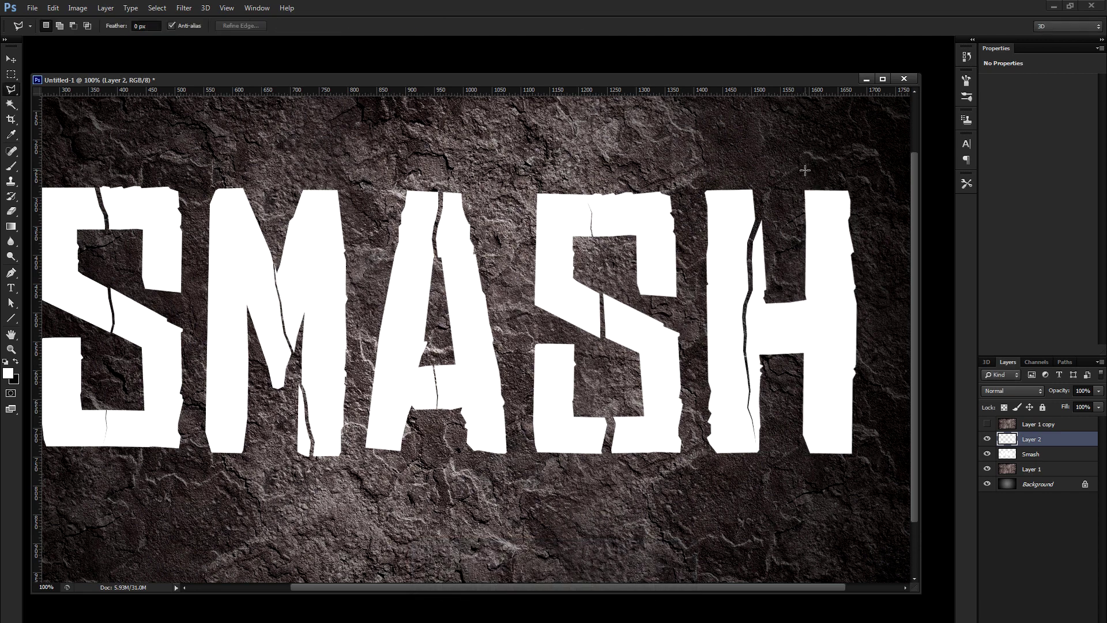
pyautogui.hotkey('ctrl', 'e')
# - Delete a sliver along the S crack to widen it
pyautogui.press('z')
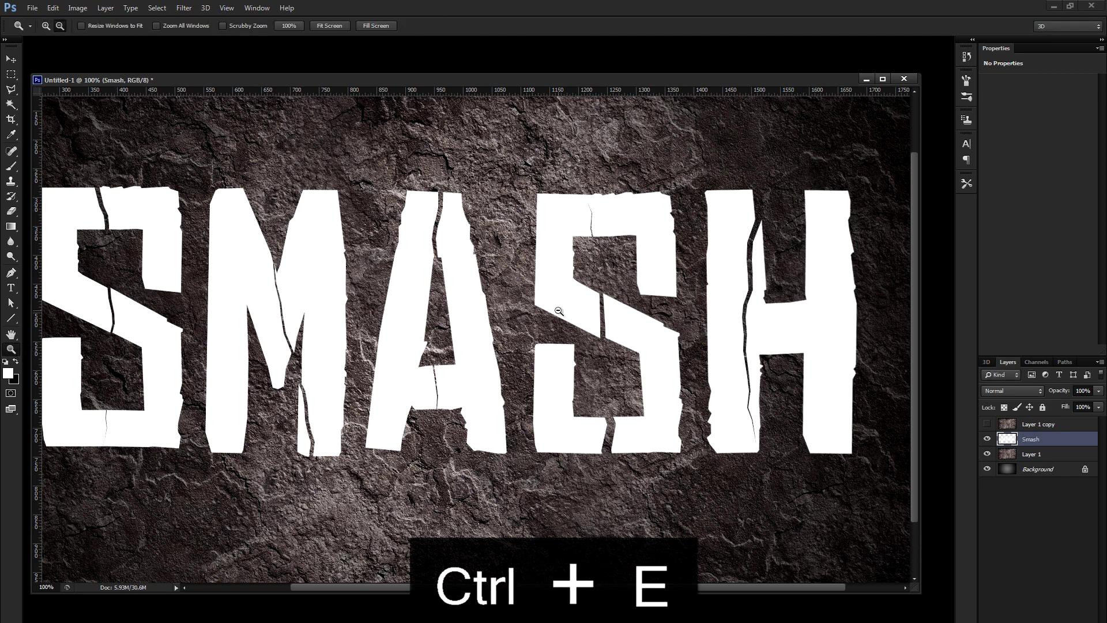
pyautogui.keyDown('alt'); pyautogui.click(647, 410); pyautogui.keyUp('alt')
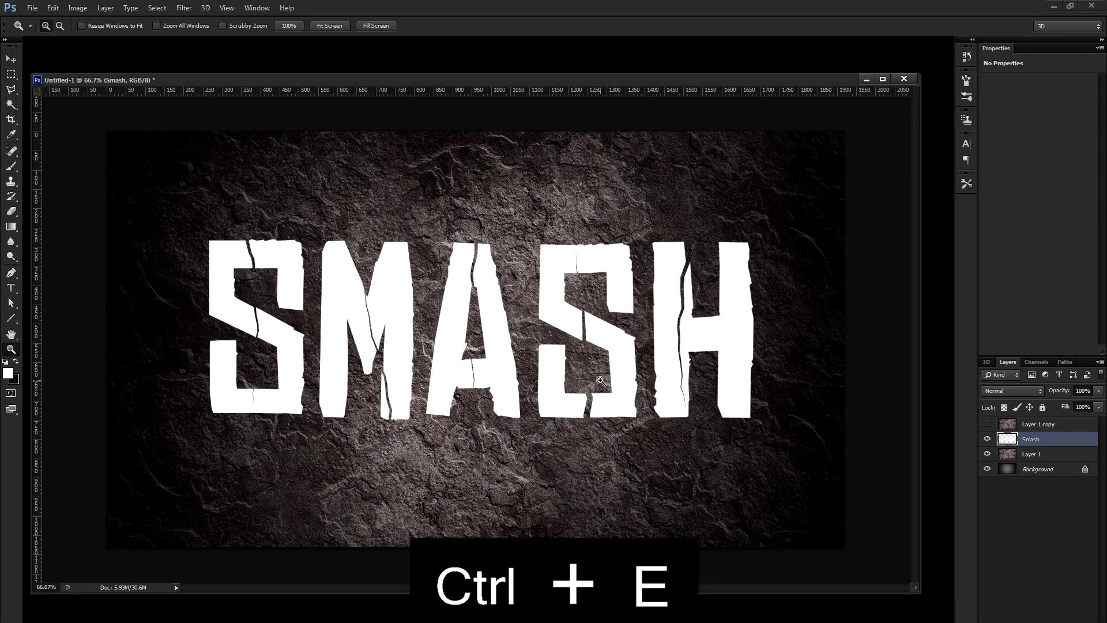
pyautogui.click(498, 319)
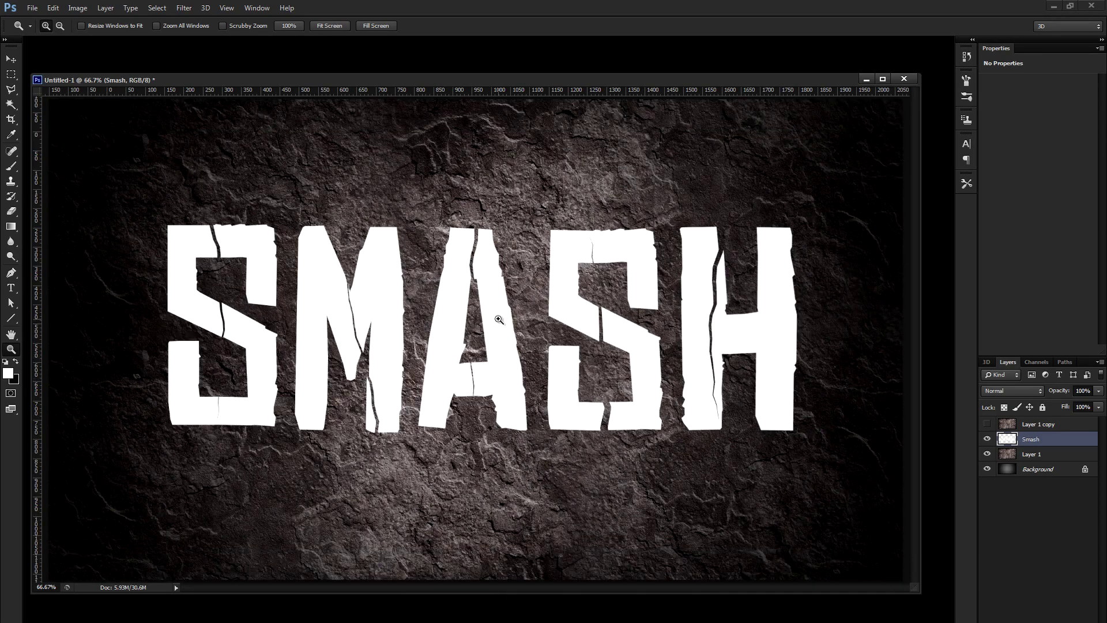
pyautogui.hscroll(-3, 400, 327)
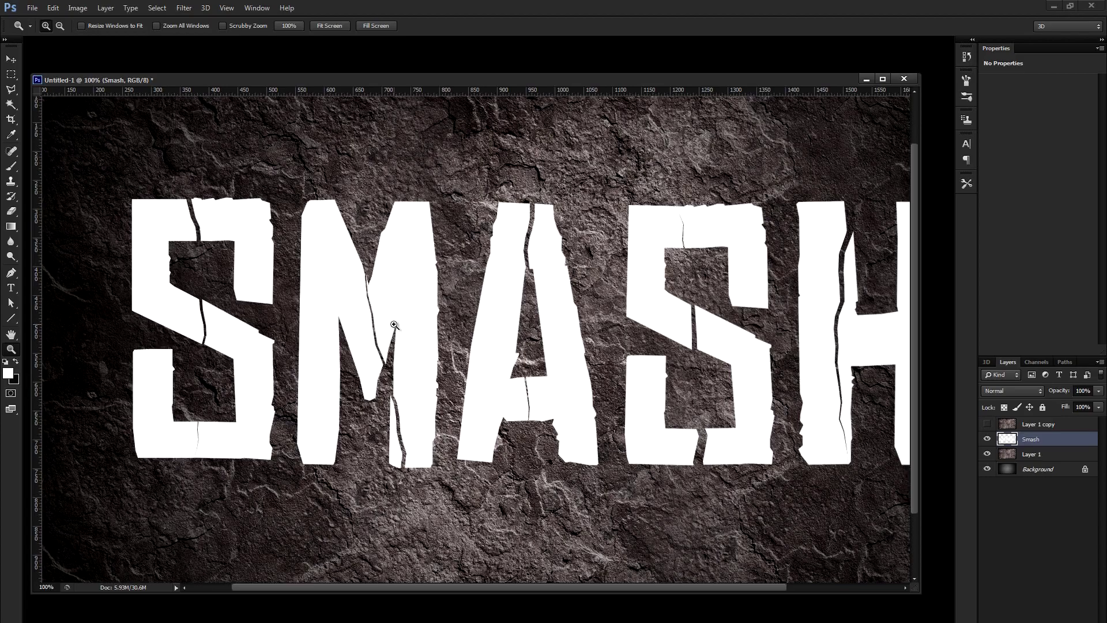
pyautogui.click(395, 324)
pyautogui.keyDown('alt'); pyautogui.click(457, 306); pyautogui.keyUp('alt')
pyautogui.click(447, 298)
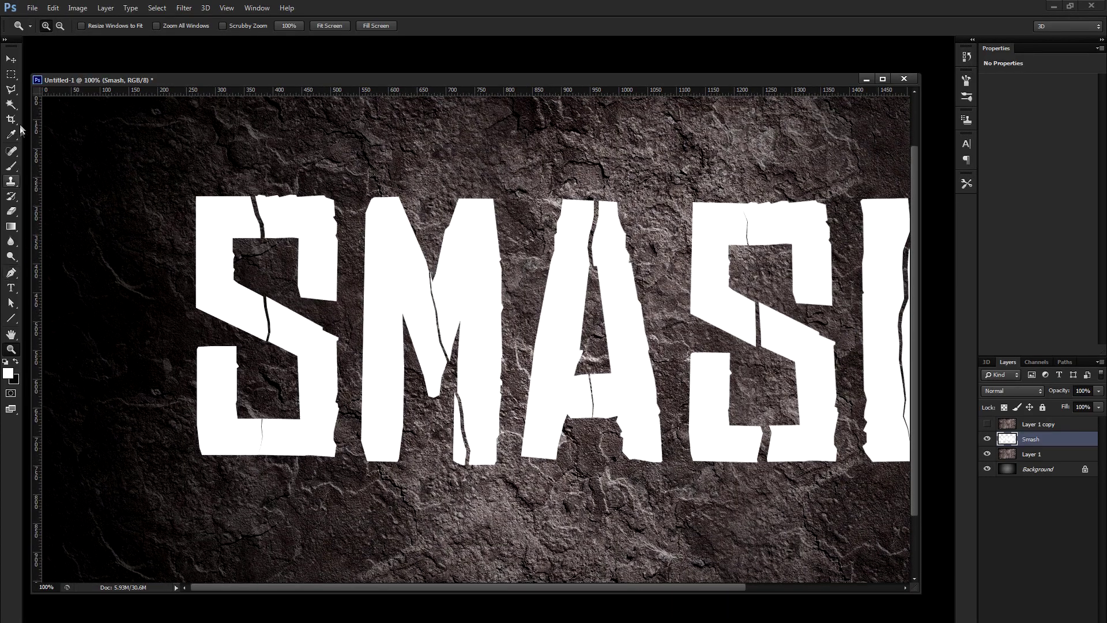
pyautogui.click(11, 90)
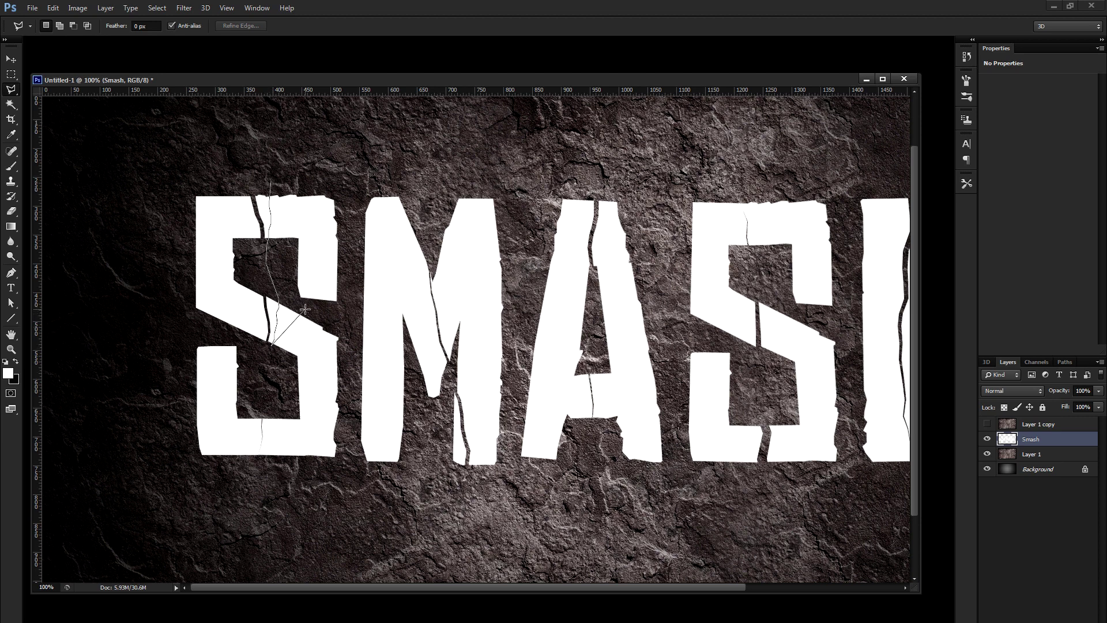
pyautogui.click(268, 195)
pyautogui.press('Delete')
pyautogui.hotkey('ctrl', 'd')
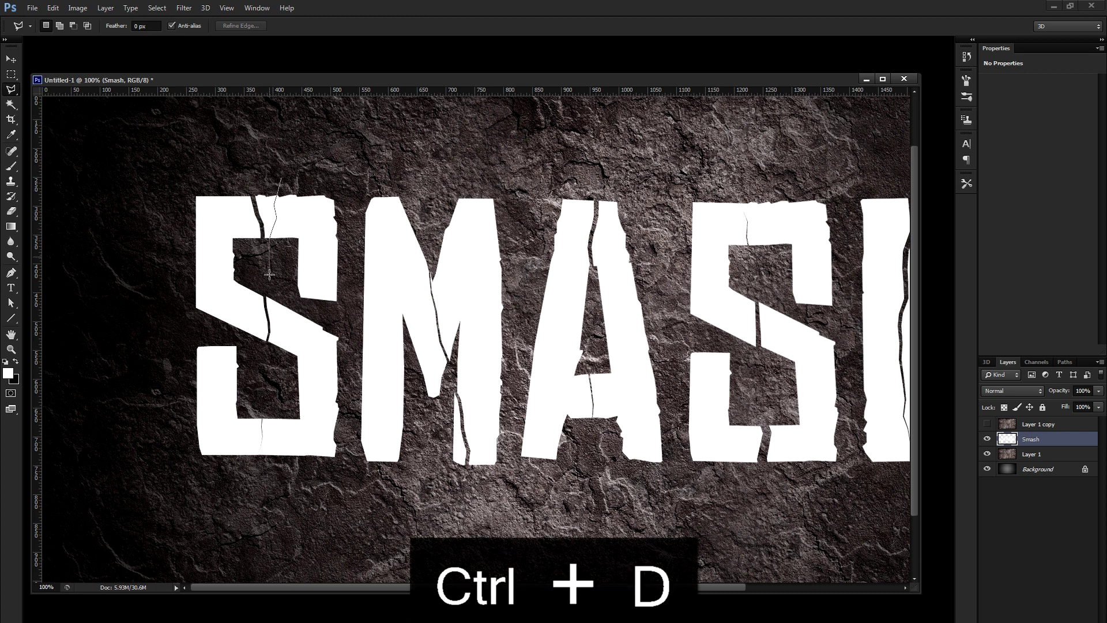
# - Cut the S's top-right piece, rotate it about 2.5° and merge it into Smash
pyautogui.click(349, 317)
pyautogui.click(349, 179)
pyautogui.click(281, 178)
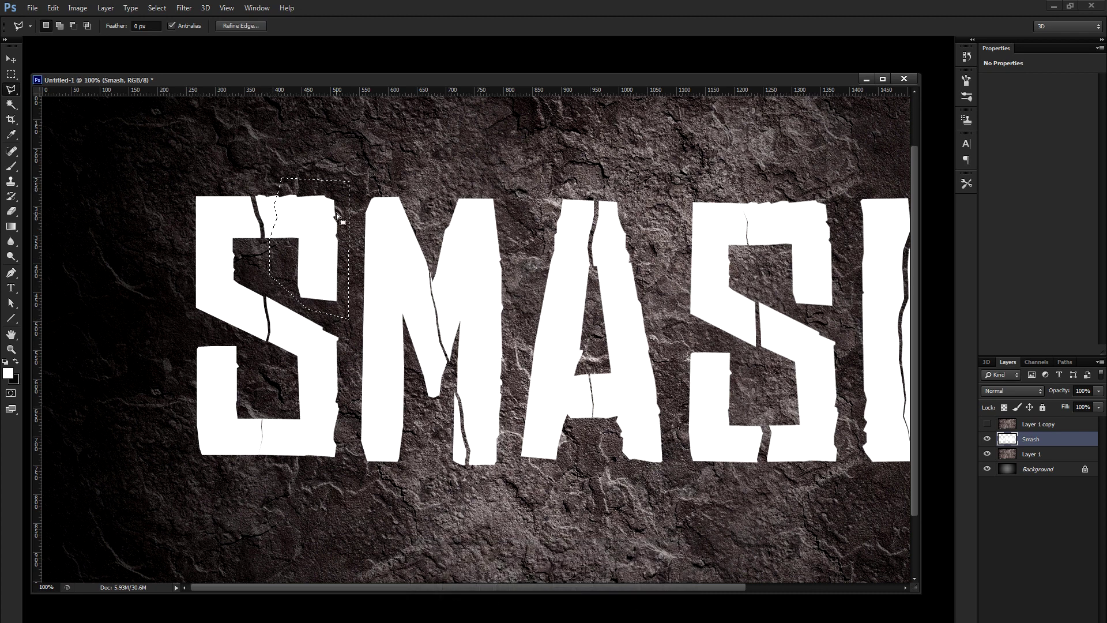
pyautogui.rightClick(337, 214)
pyautogui.click(392, 321)
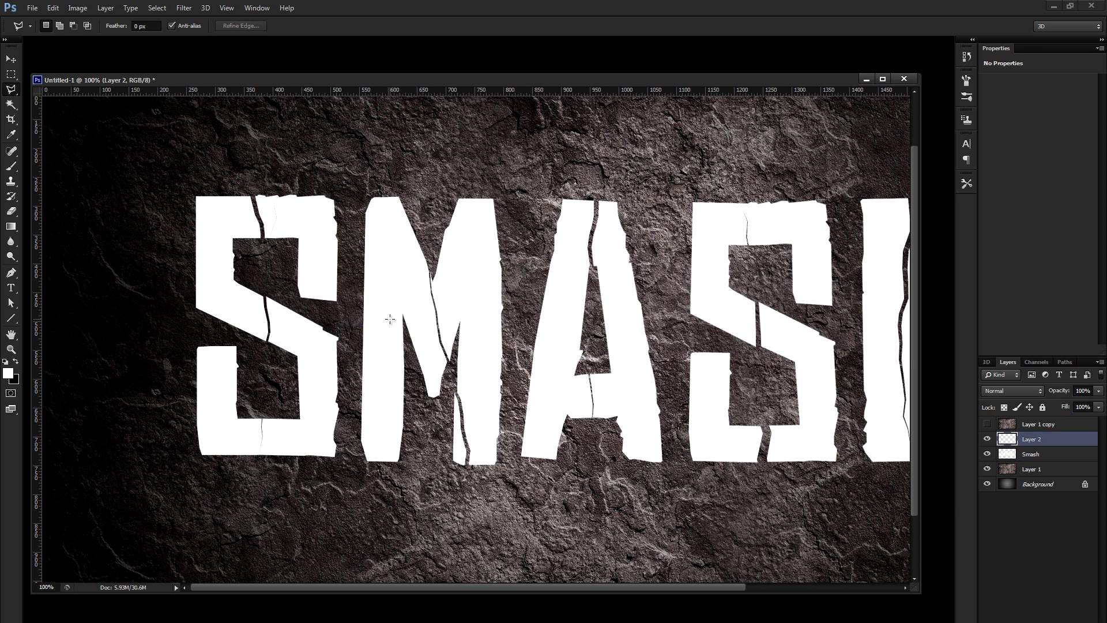
pyautogui.hotkey('ctrl', 't')
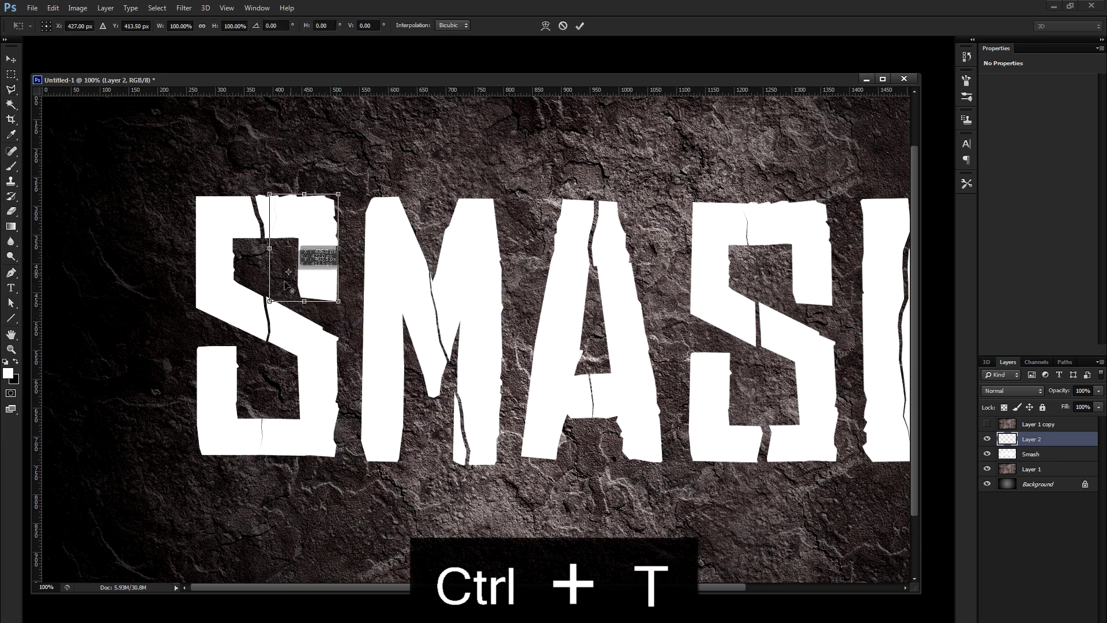
pyautogui.moveTo(278, 286); pyautogui.dragTo(279, 286)
pyautogui.moveTo(375, 164); pyautogui.dragTo(378, 168)
pyautogui.press('Return')
pyautogui.hotkey('ctrl', 'e')
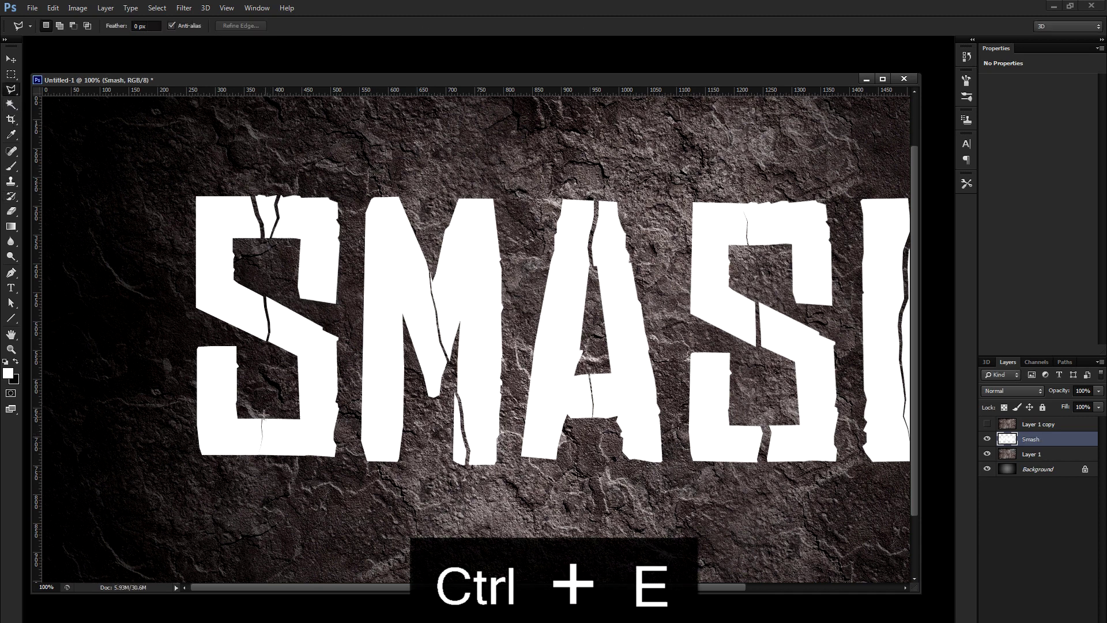
# - Lasso the lower-left corner of the S and cut it to its own layer
pyautogui.click(251, 457)
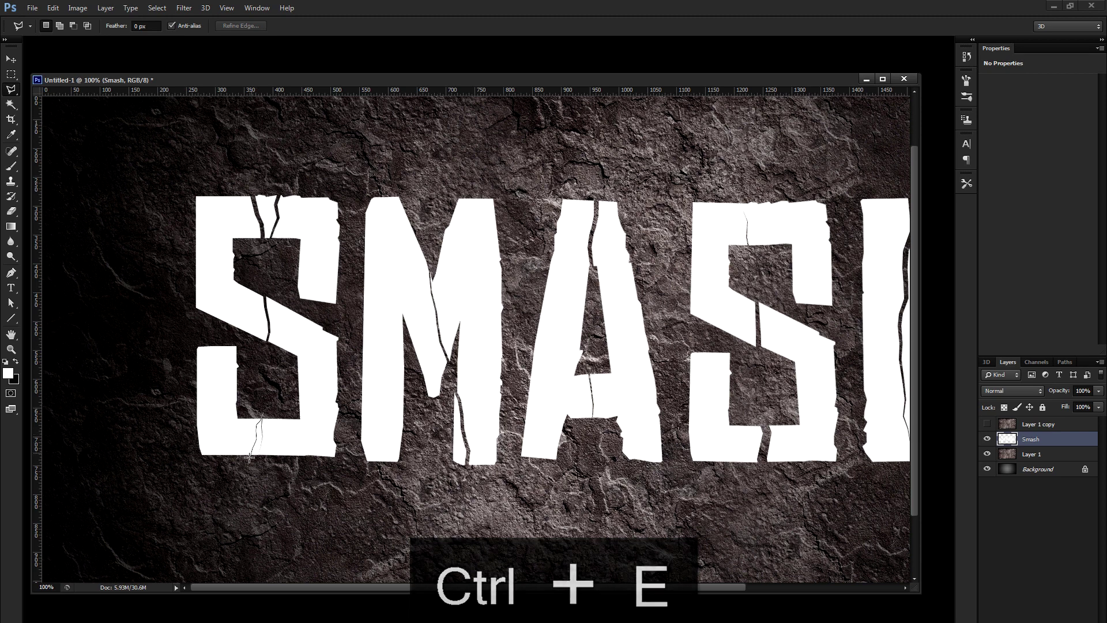
pyautogui.click(201, 468)
pyautogui.click(166, 391)
pyautogui.click(176, 338)
pyautogui.click(234, 335)
pyautogui.click(257, 362)
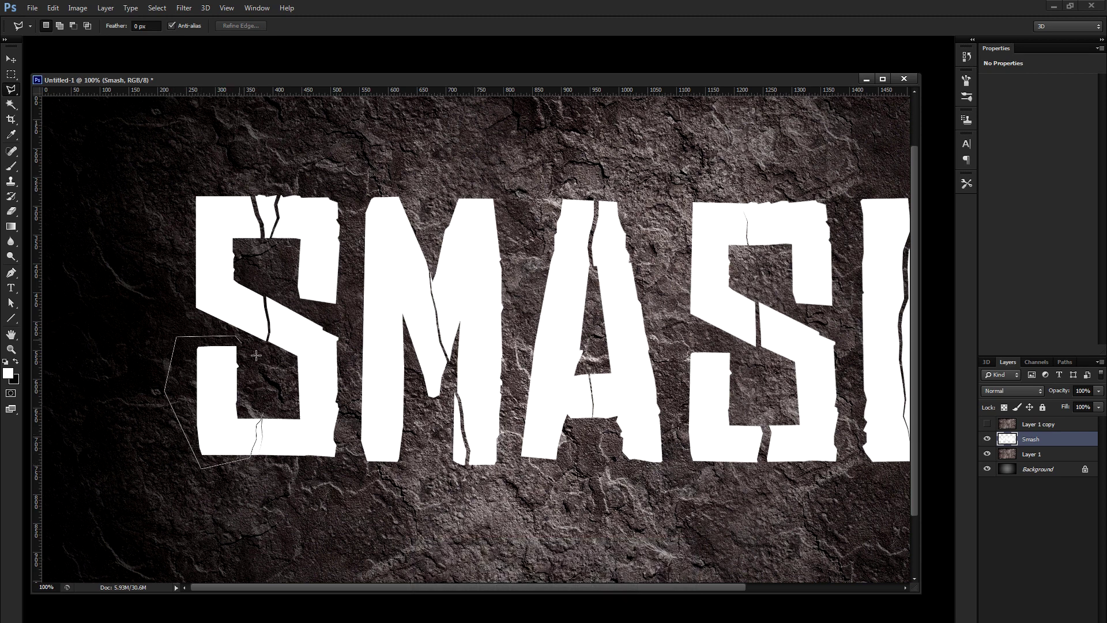
pyautogui.click(262, 415)
pyautogui.rightClick(233, 375)
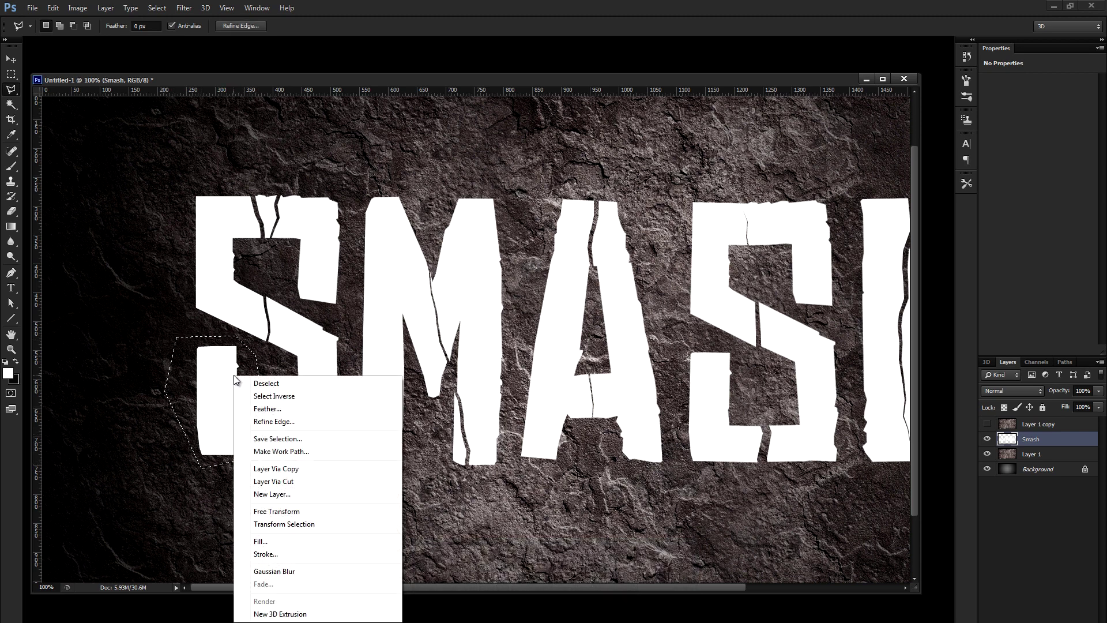
pyautogui.click(299, 481)
# - Tilt the S corner piece about 5° around its bottom-right and merge it into Smash
pyautogui.hotkey('ctrl', 't')
pyautogui.moveTo(230, 403); pyautogui.dragTo(254, 449)
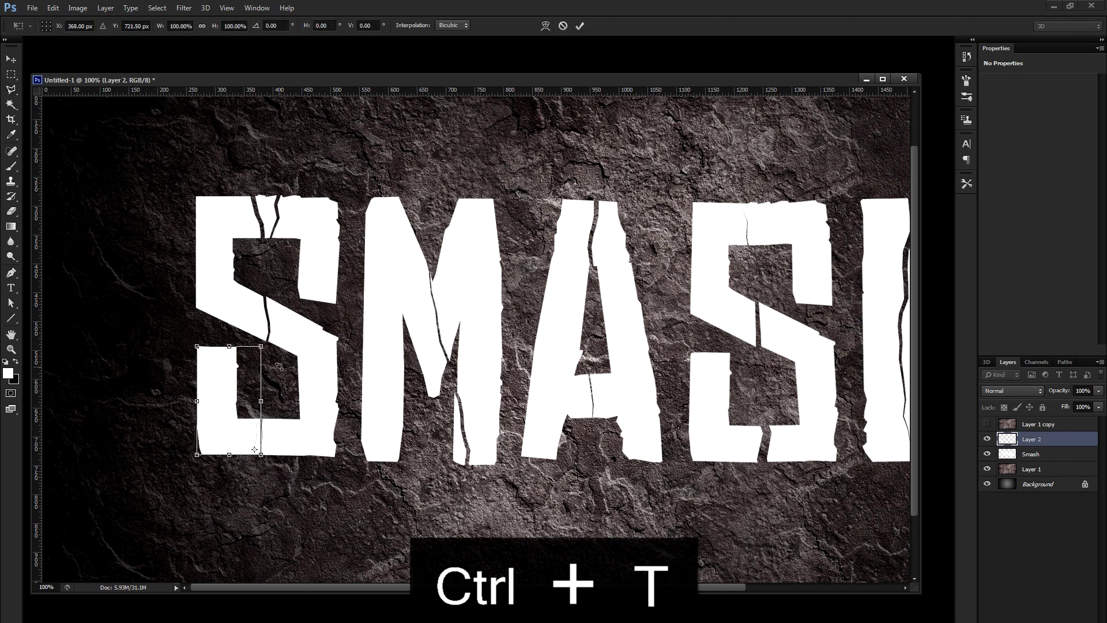
pyautogui.moveTo(279, 367); pyautogui.dragTo(274, 365)
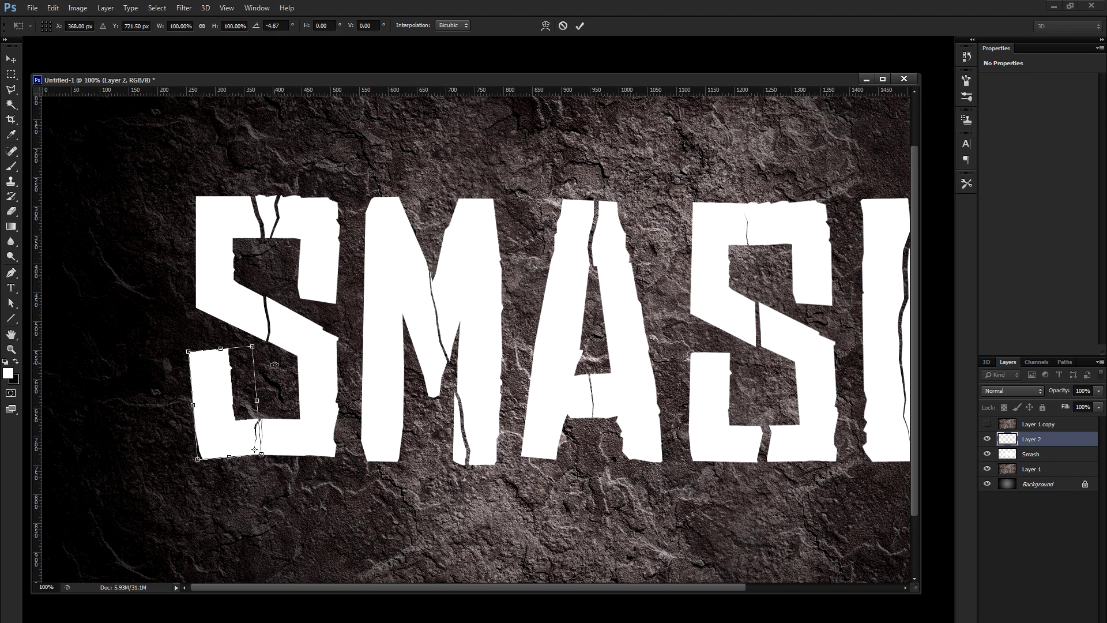
pyautogui.press('Return')
pyautogui.hotkey('ctrl', 'e')
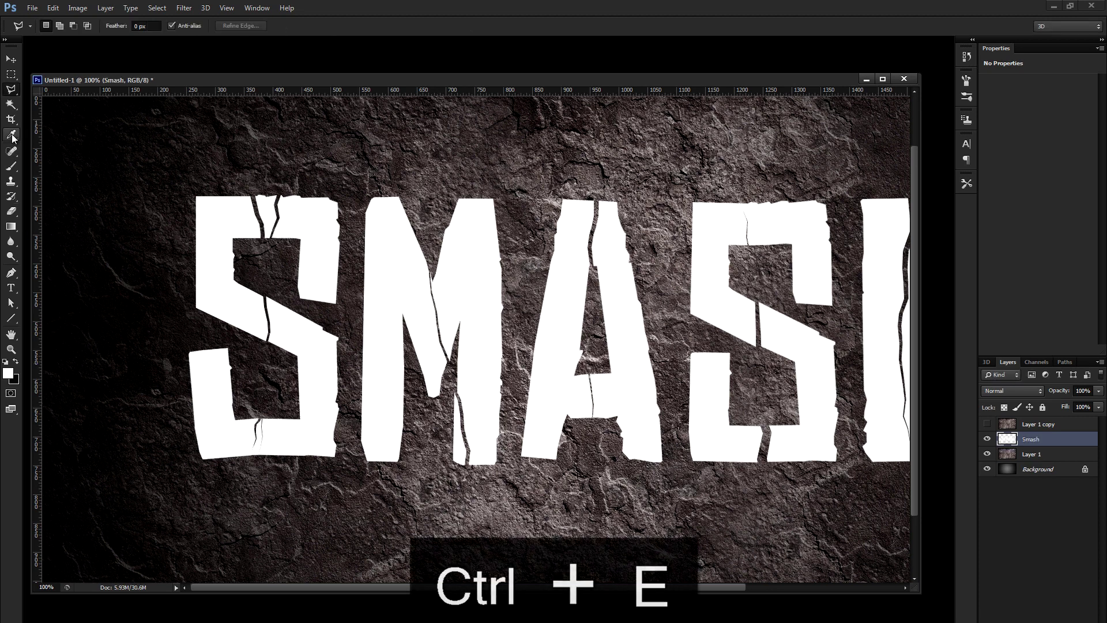
# - Cut the M's left part, tilt it about 1° and merge it into Smash
pyautogui.moveTo(548, 308); pyautogui.dragTo(506, 297)
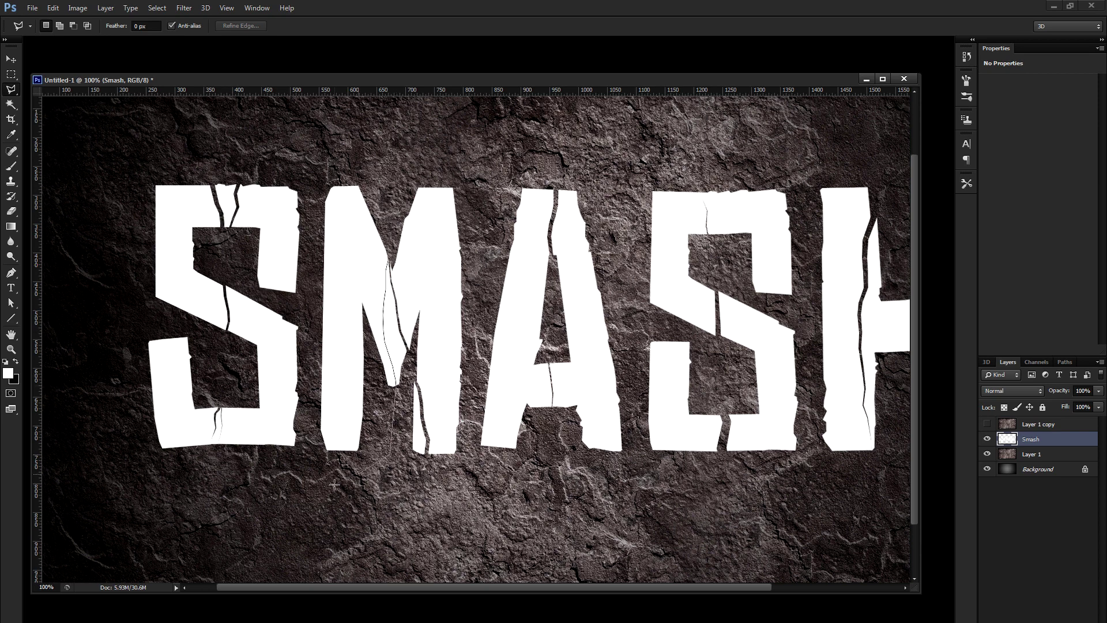
pyautogui.click(320, 160)
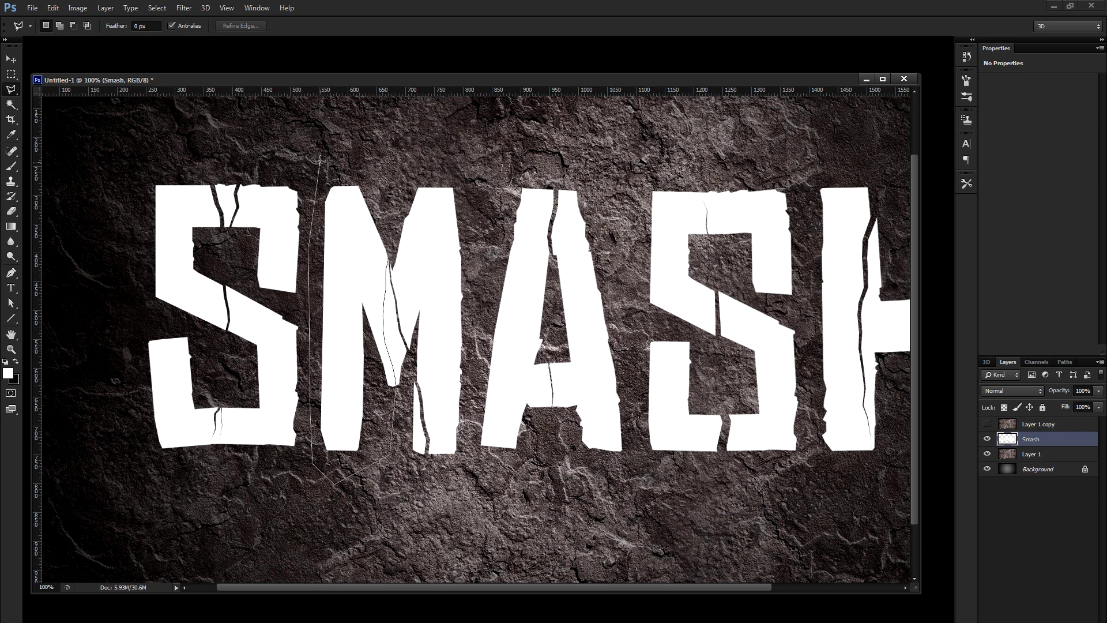
pyautogui.click(392, 149)
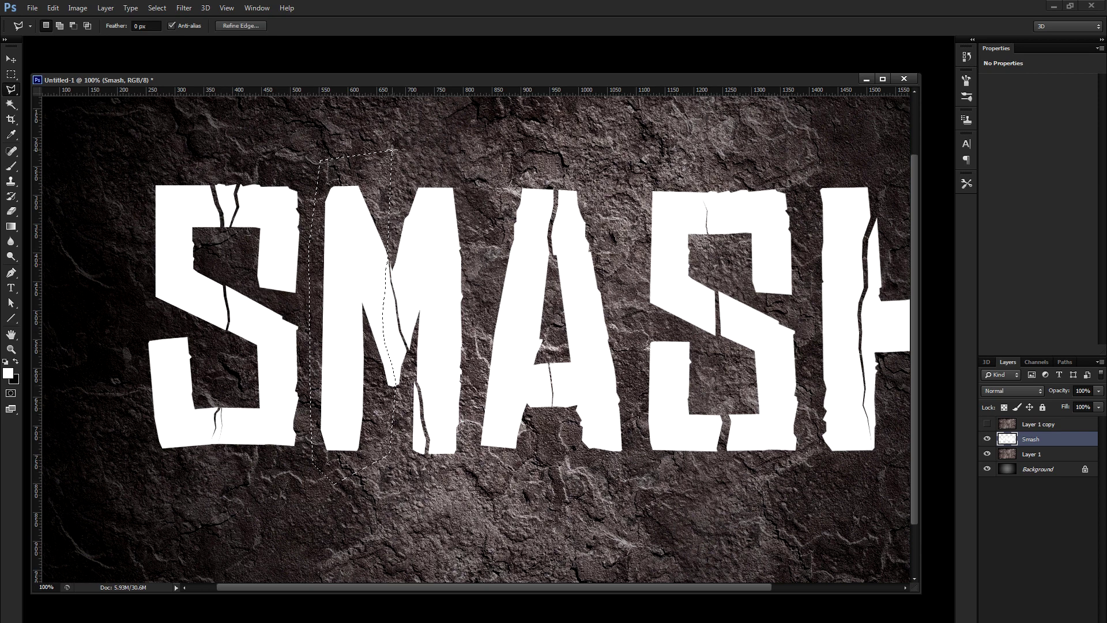
pyautogui.rightClick(346, 334)
pyautogui.click(385, 437)
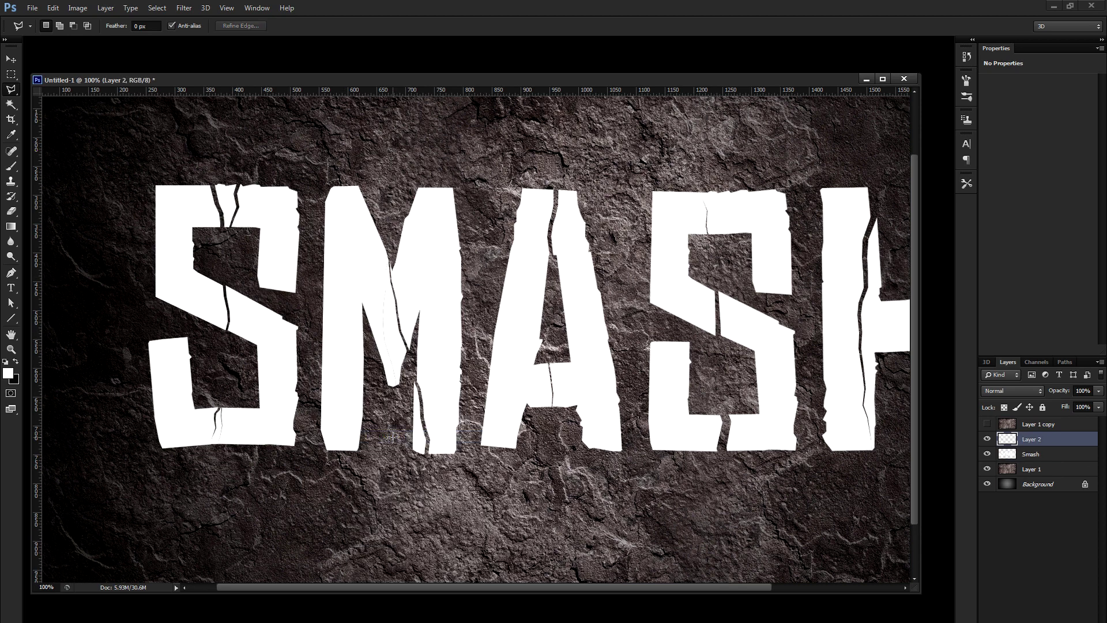
pyautogui.hotkey('ctrl', 't')
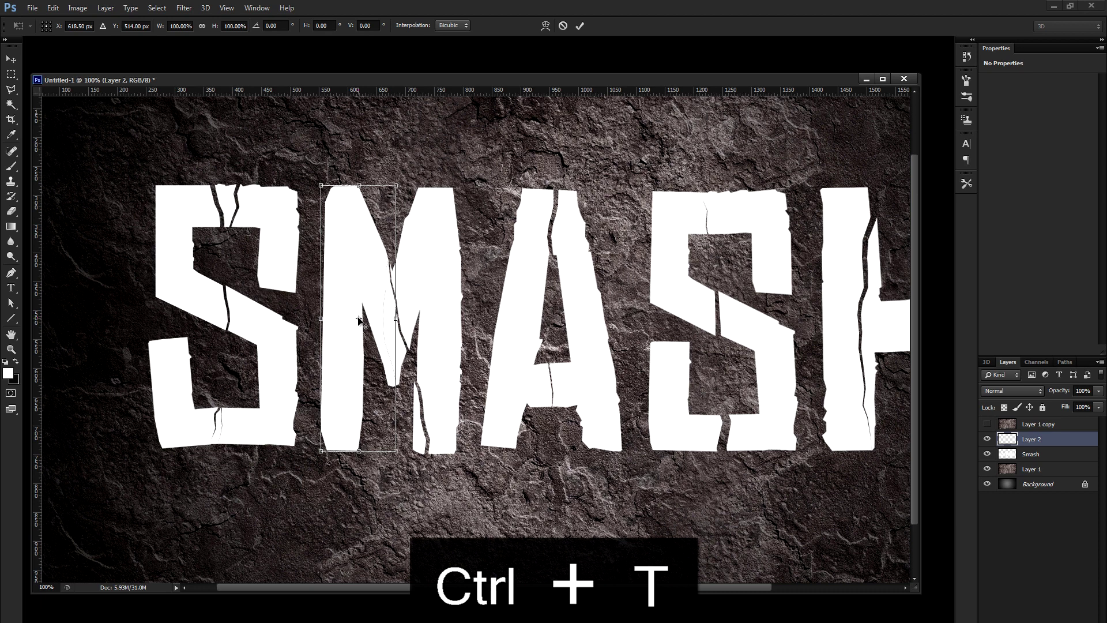
pyautogui.moveTo(358, 318); pyautogui.dragTo(389, 193)
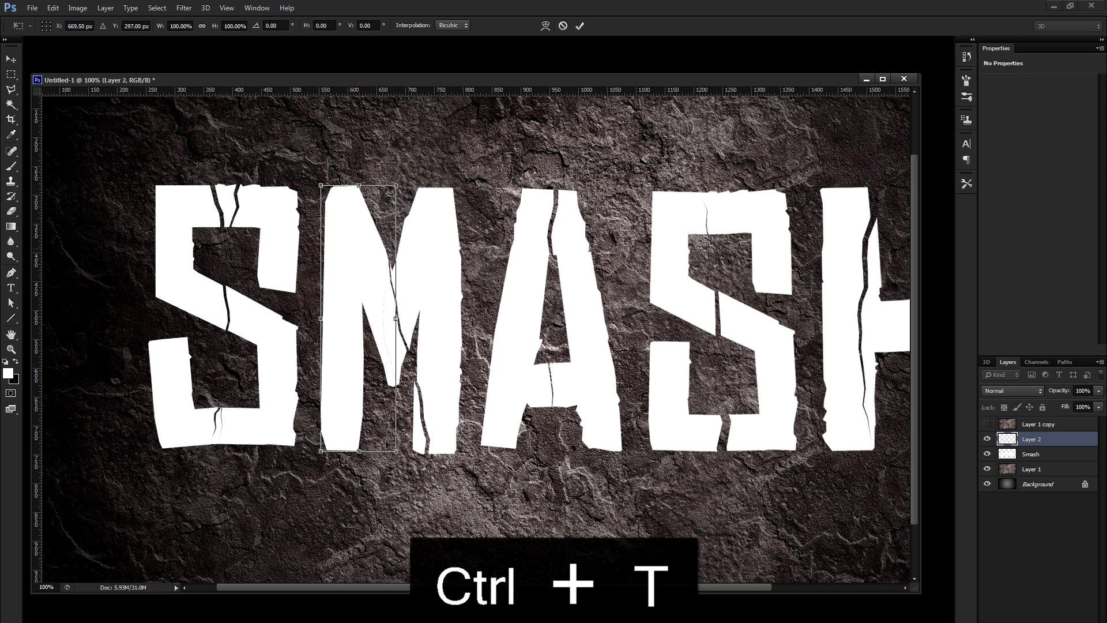
pyautogui.moveTo(359, 478); pyautogui.dragTo(355, 477)
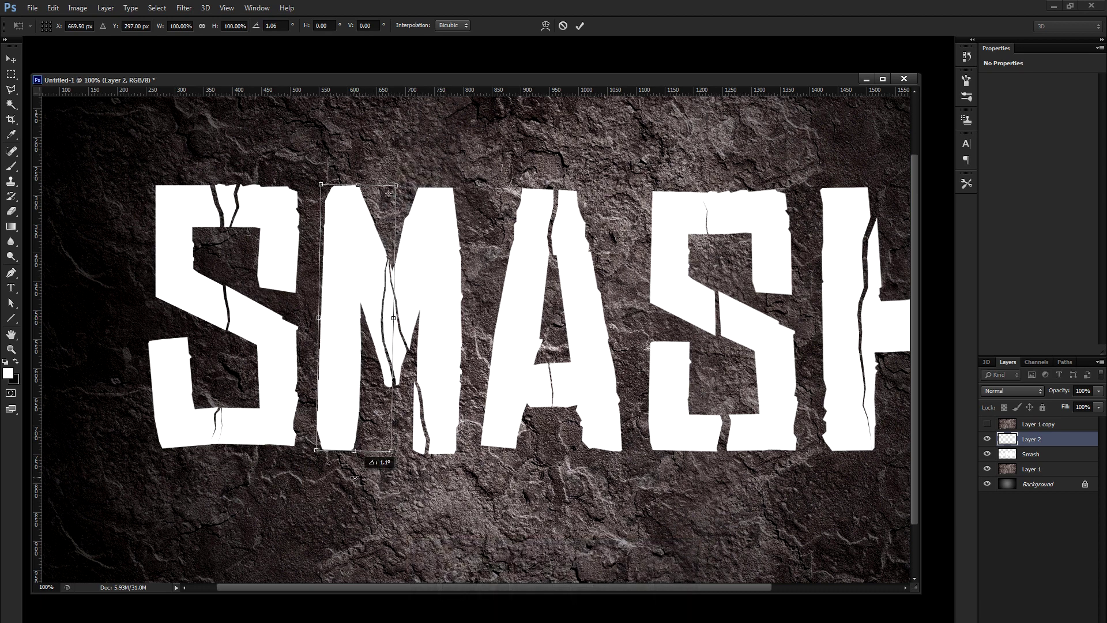
pyautogui.press('Return')
pyautogui.hotkey('ctrl', 'e')
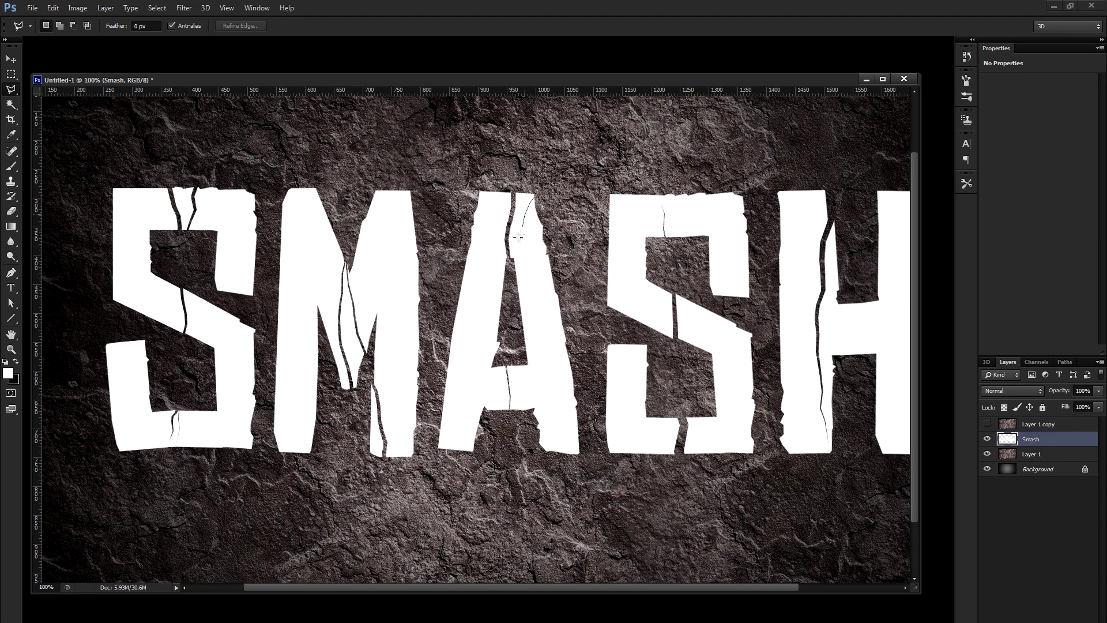
# - Cut a piece of the A, nudge it right to widen the crack, and merge it into Smash
pyautogui.click(509, 264)
pyautogui.doubleClick(591, 232)
pyautogui.rightClick(555, 319)
pyautogui.click(645, 421)
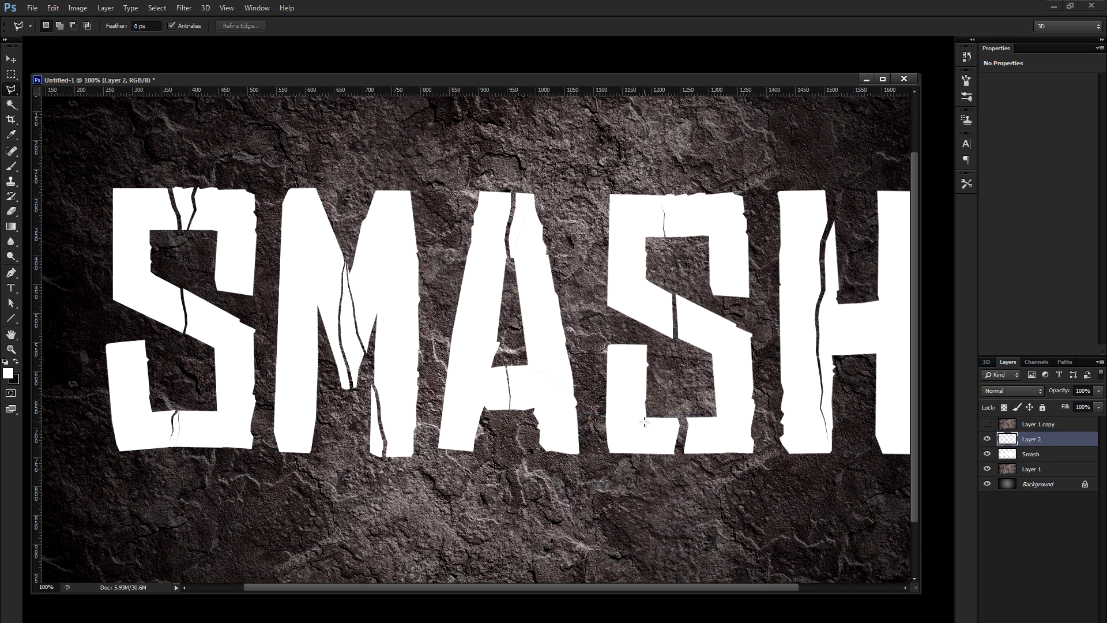
pyautogui.click(11, 59)
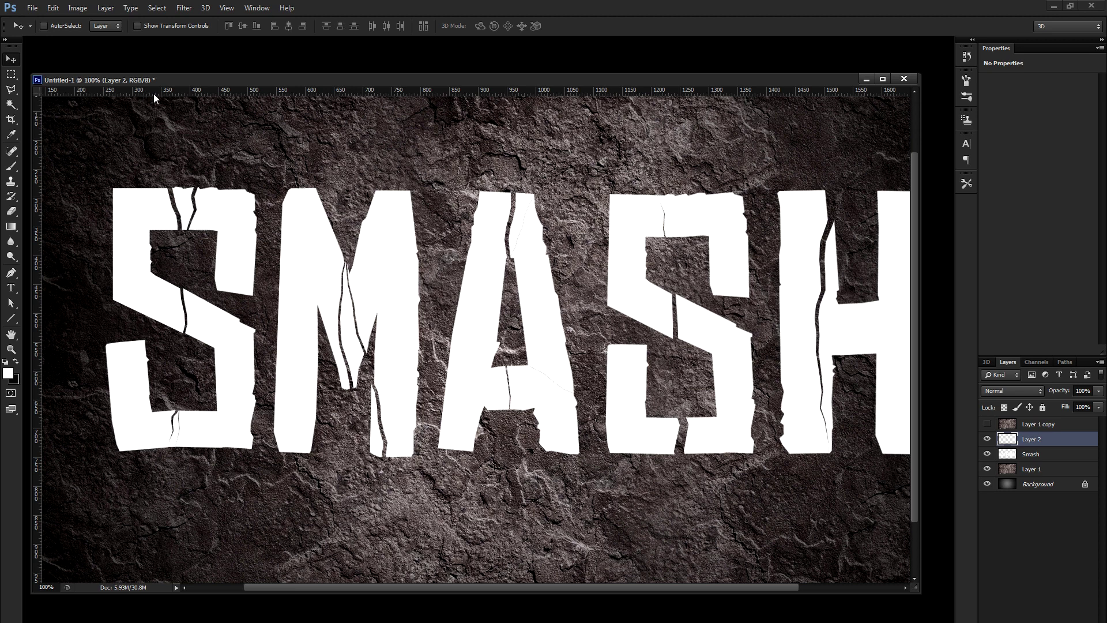
pyautogui.press('Right')
pyautogui.press('Right')
pyautogui.press('Right')
pyautogui.press('Right')
pyautogui.press('Right')
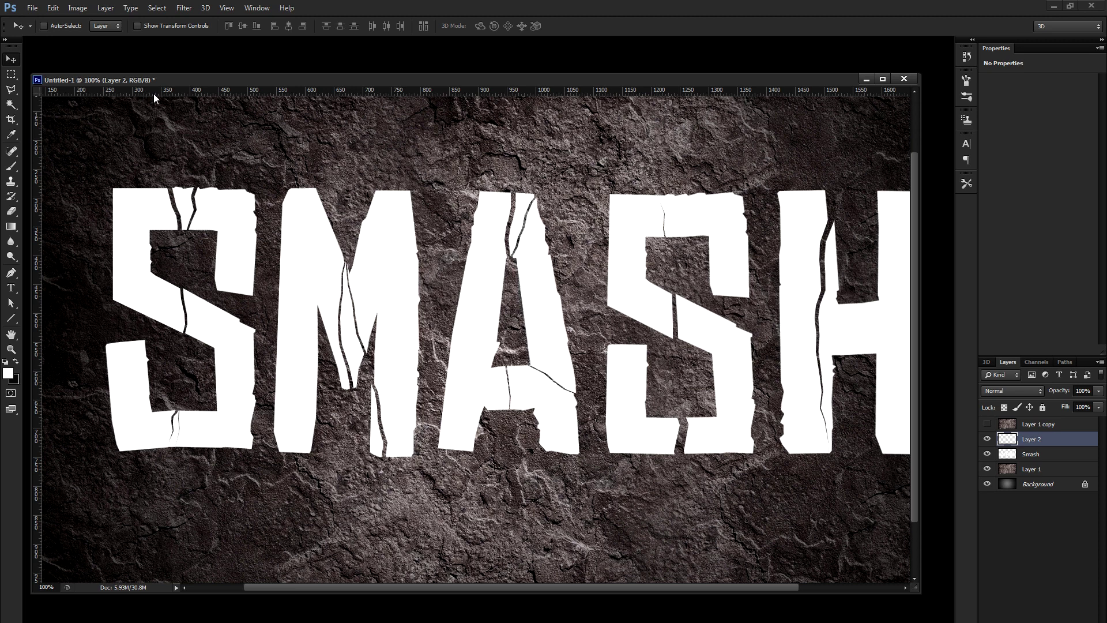
pyautogui.hotkey('ctrl', 'e')
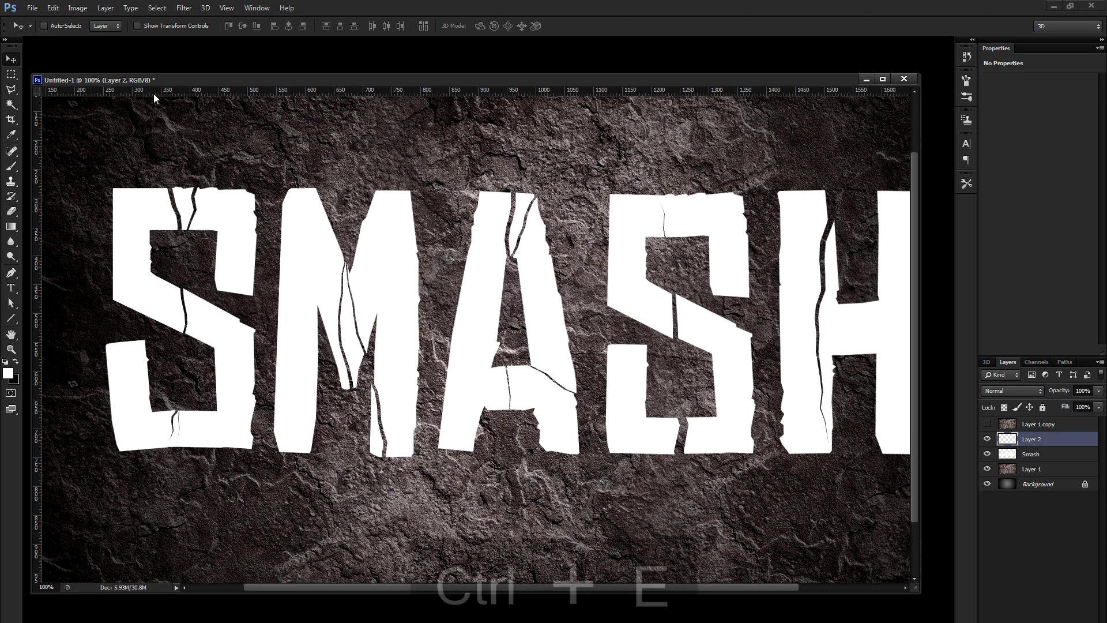
# - Pick the Polygonal Lasso and pan back to the start of the SMASH lettering
pyautogui.moveTo(579, 262); pyautogui.dragTo(553, 261)
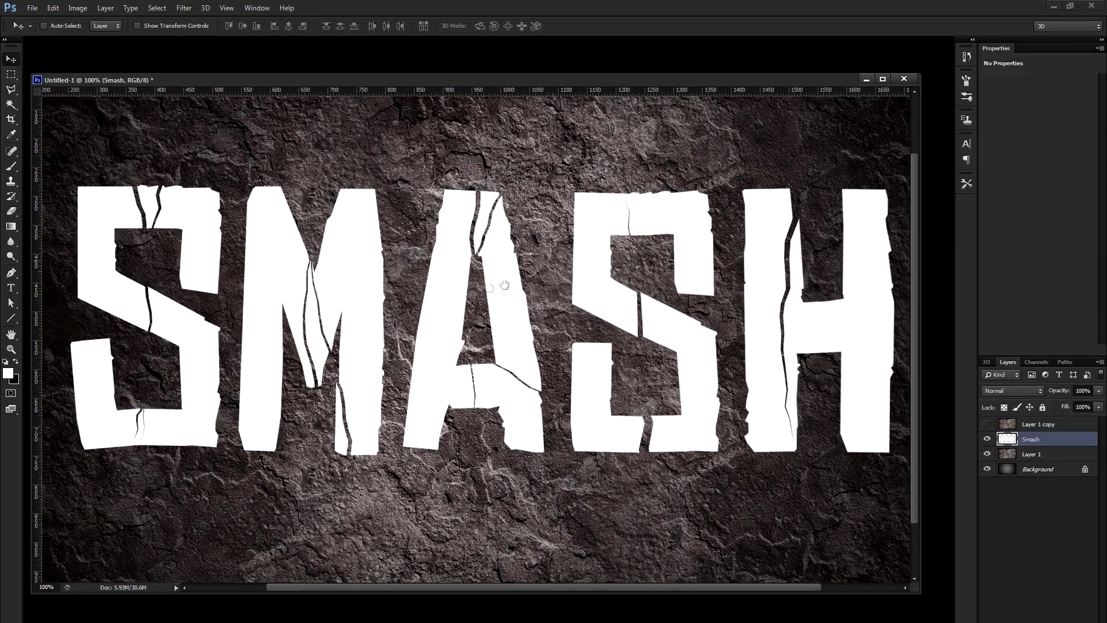
pyautogui.moveTo(488, 289); pyautogui.dragTo(493, 275)
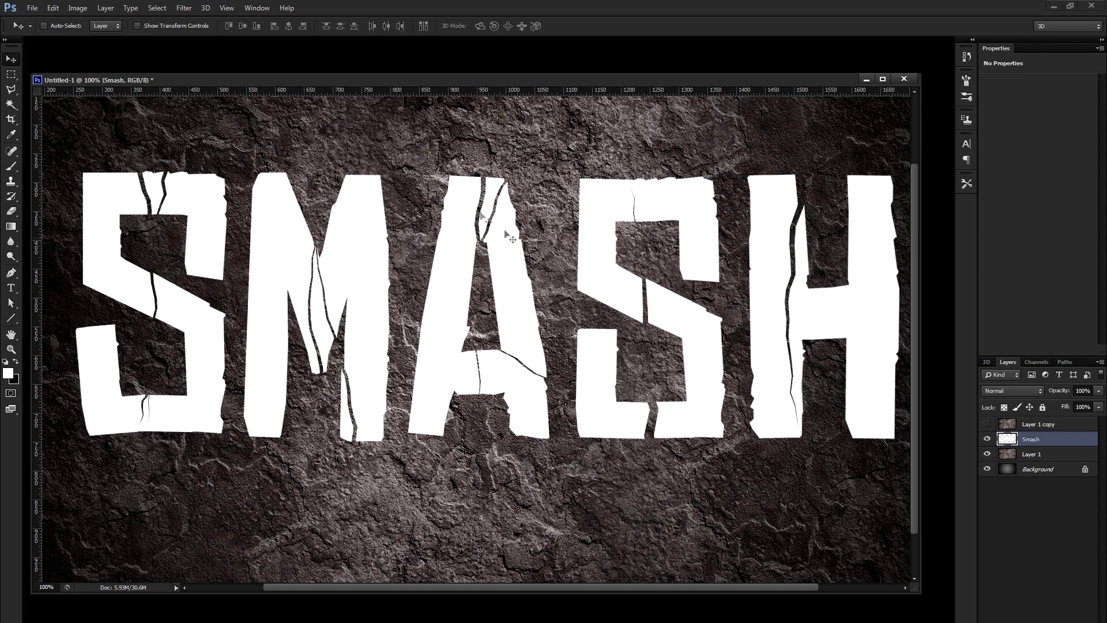
pyautogui.click(10, 89)
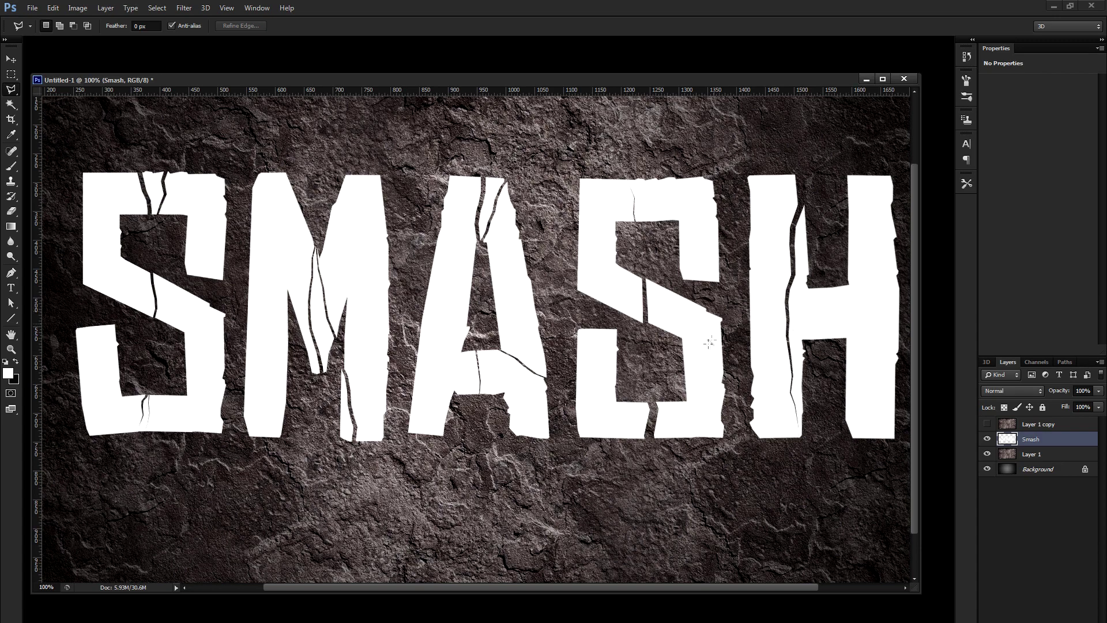
pyautogui.moveTo(663, 263); pyautogui.dragTo(582, 266)
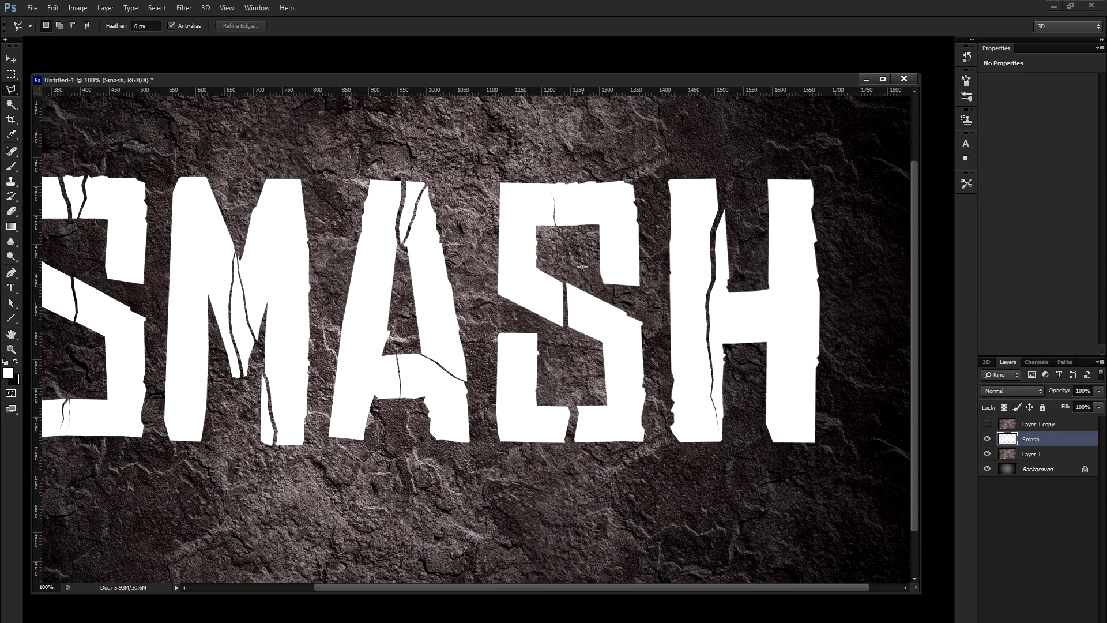
pyautogui.moveTo(596, 399)
pyautogui.mouseDown()
pyautogui.moveTo(609, 362)
pyautogui.moveTo(571, 359)
pyautogui.mouseUp()
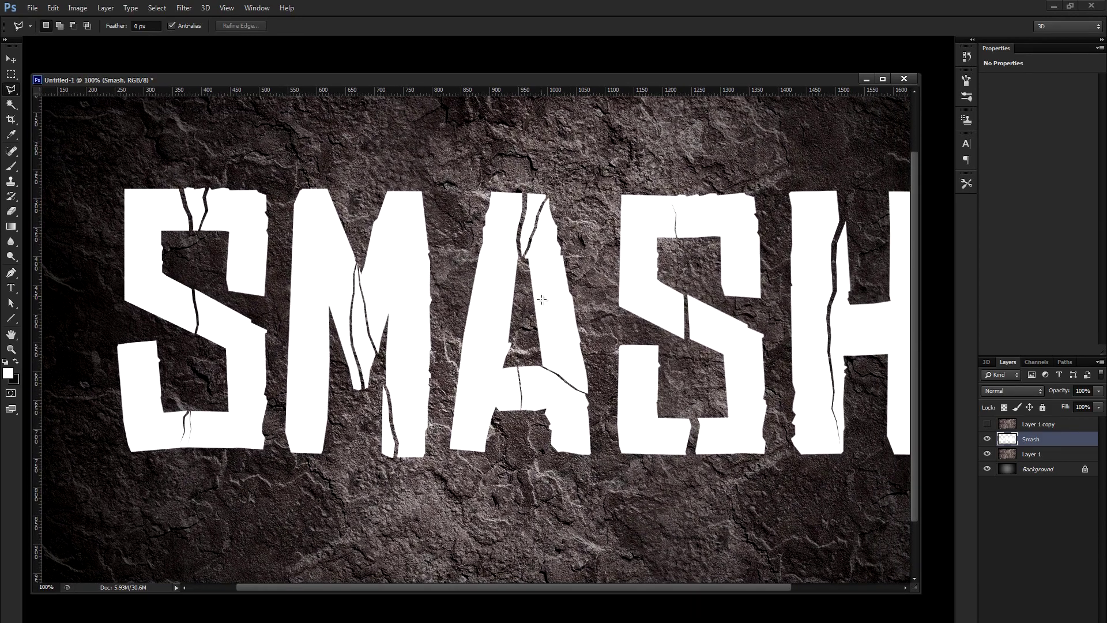
# - Lasso the top piece of the second S and cut it onto its own layer
pyautogui.moveTo(662, 299); pyautogui.dragTo(600, 301)
pyautogui.moveTo(663, 286); pyautogui.dragTo(629, 288)
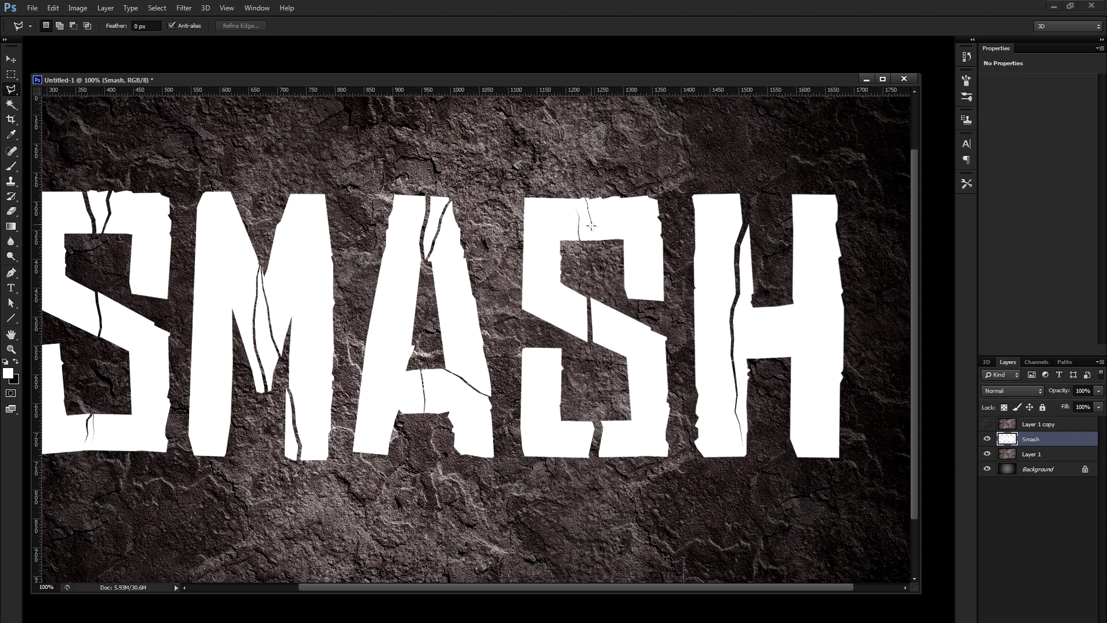
pyautogui.doubleClick(598, 243)
pyautogui.click(589, 191)
pyautogui.rightClick(607, 216)
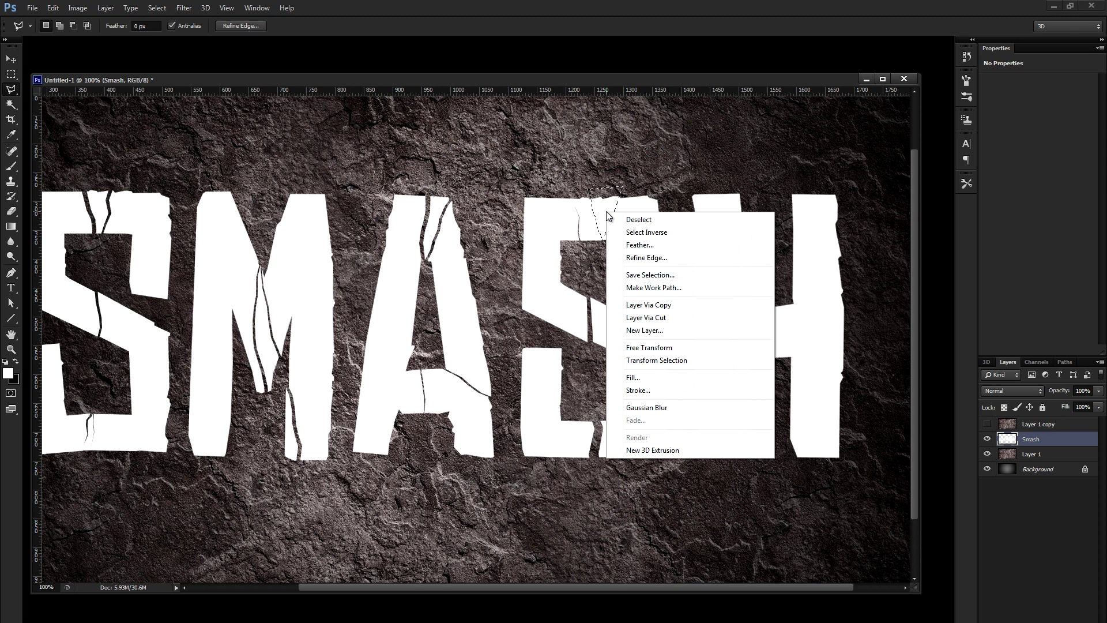
pyautogui.click(673, 317)
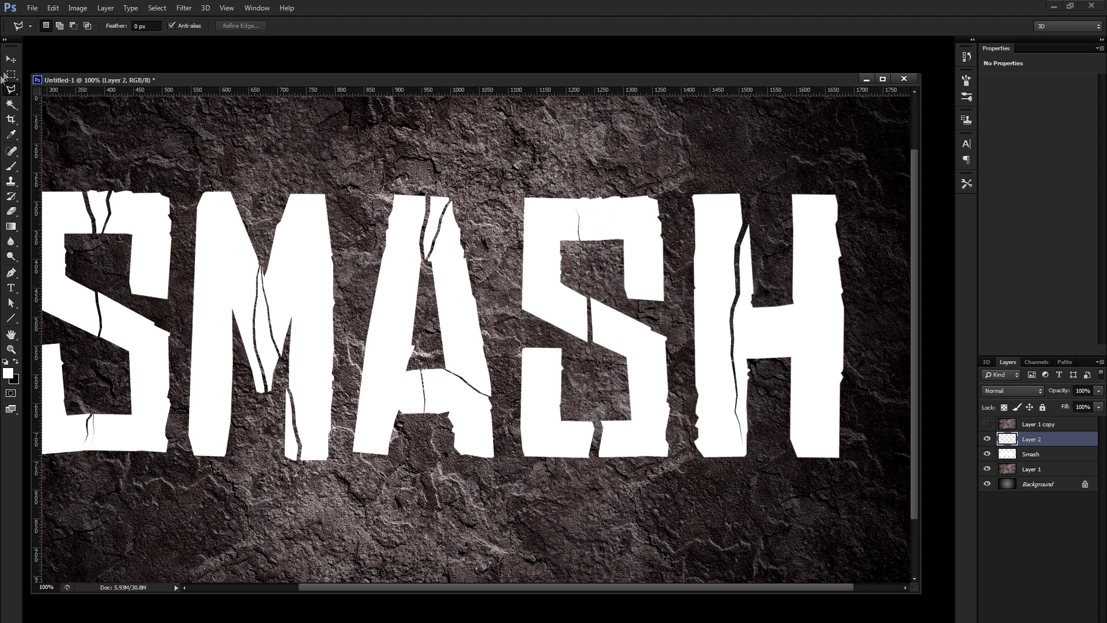
# - Nudge the S piece up two pixels and merge it back into the Smash layer
pyautogui.click(11, 59)
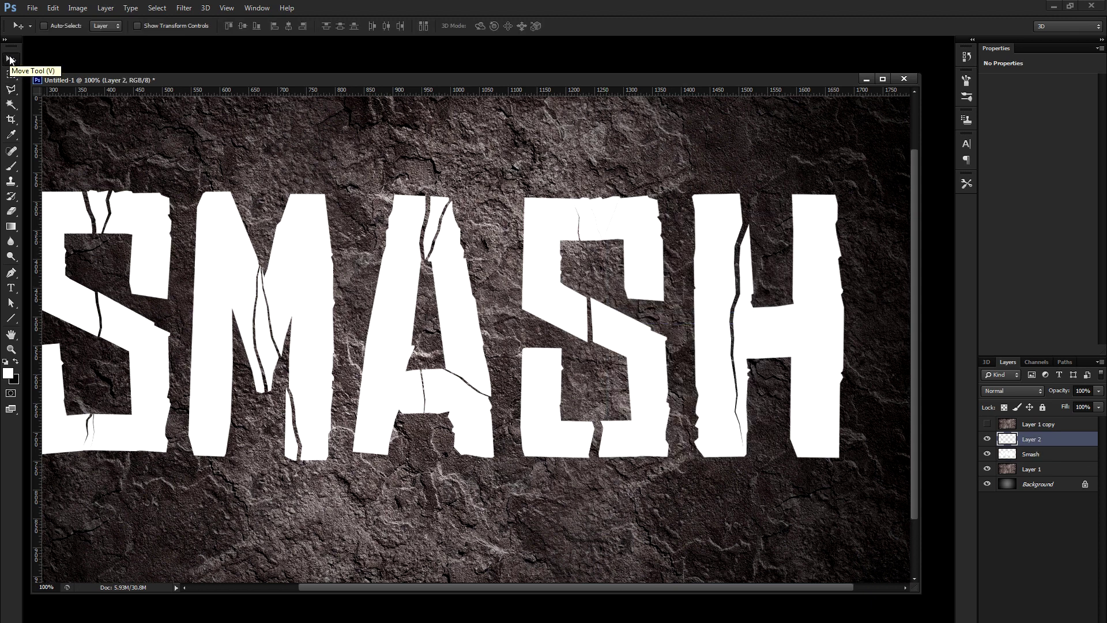
pyautogui.press('Up')
pyautogui.press('Up')
pyautogui.press('Up')
pyautogui.press('Up')
pyautogui.press('Up')
pyautogui.press('Up')
pyautogui.press('Up')
pyautogui.press('Up')
pyautogui.press('Up')
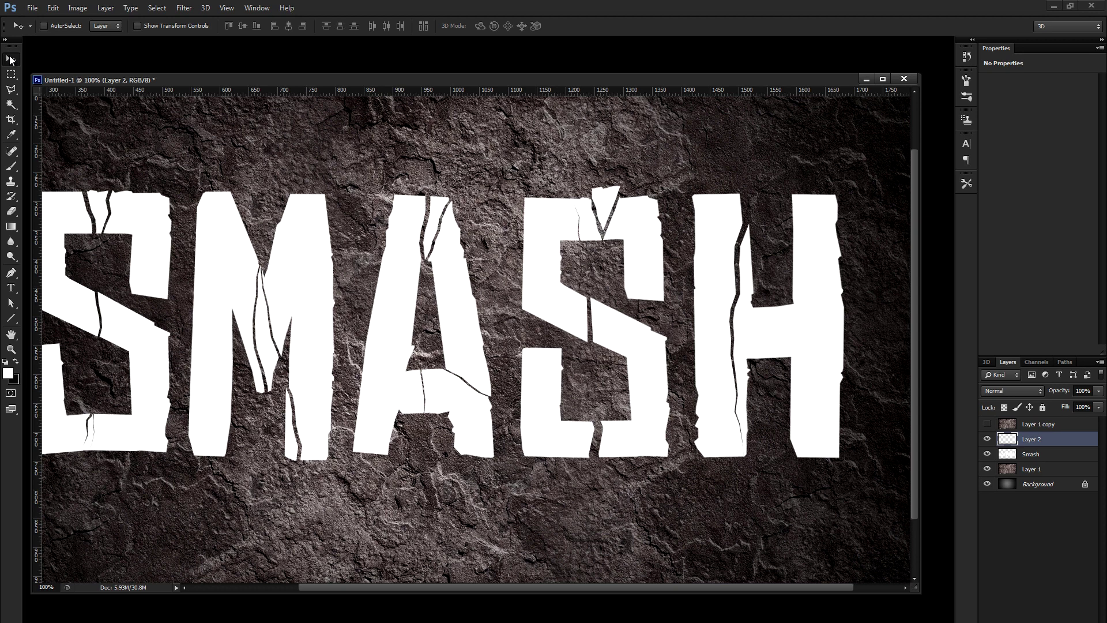
pyautogui.press('Up')
pyautogui.press('Up')
pyautogui.press('Up')
pyautogui.hotkey('ctrl', 'e')
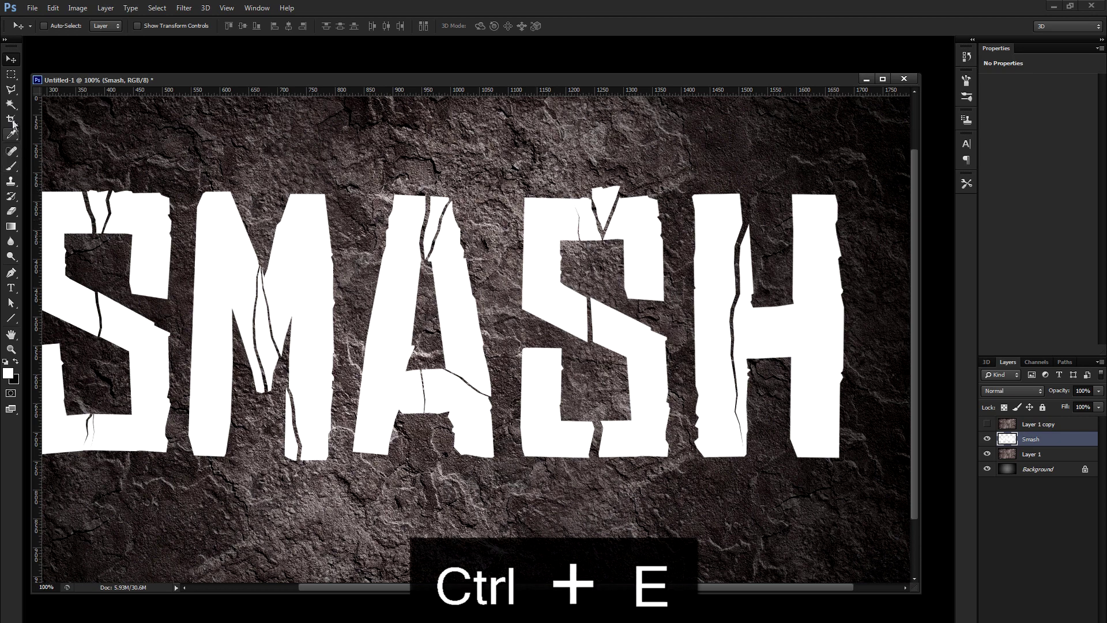
pyautogui.click(11, 89)
pyautogui.moveTo(744, 311); pyautogui.dragTo(618, 306)
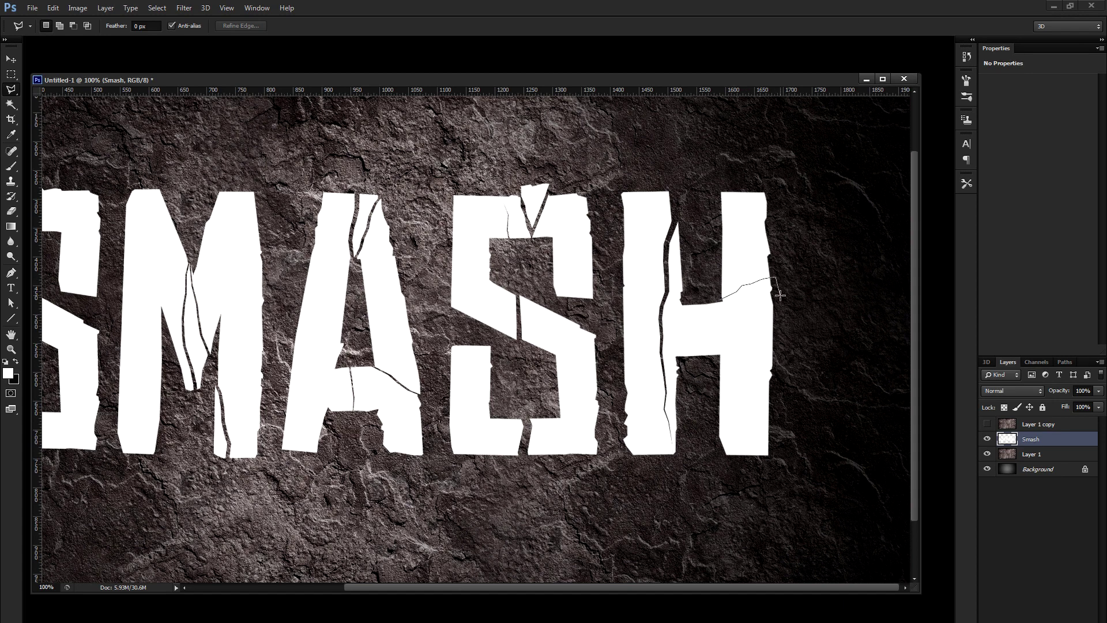
# - Cut a fragment off the H's right edge, offset it 2 px up-right, and merge it into Smash
pyautogui.click(722, 300)
pyautogui.rightClick(751, 297)
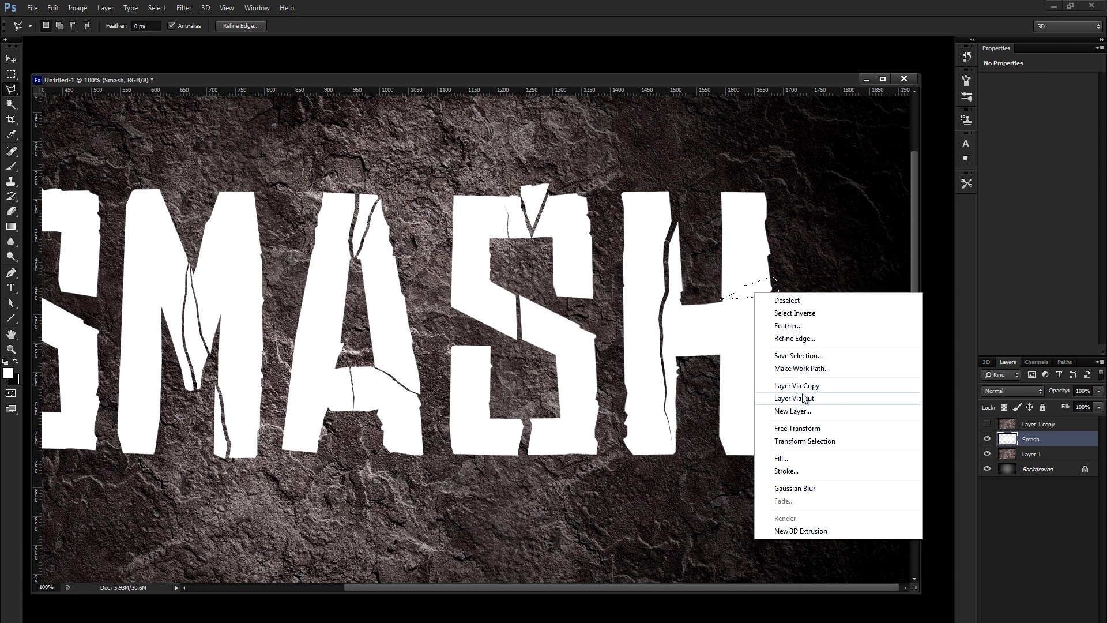
pyautogui.click(772, 398)
pyautogui.click(13, 61)
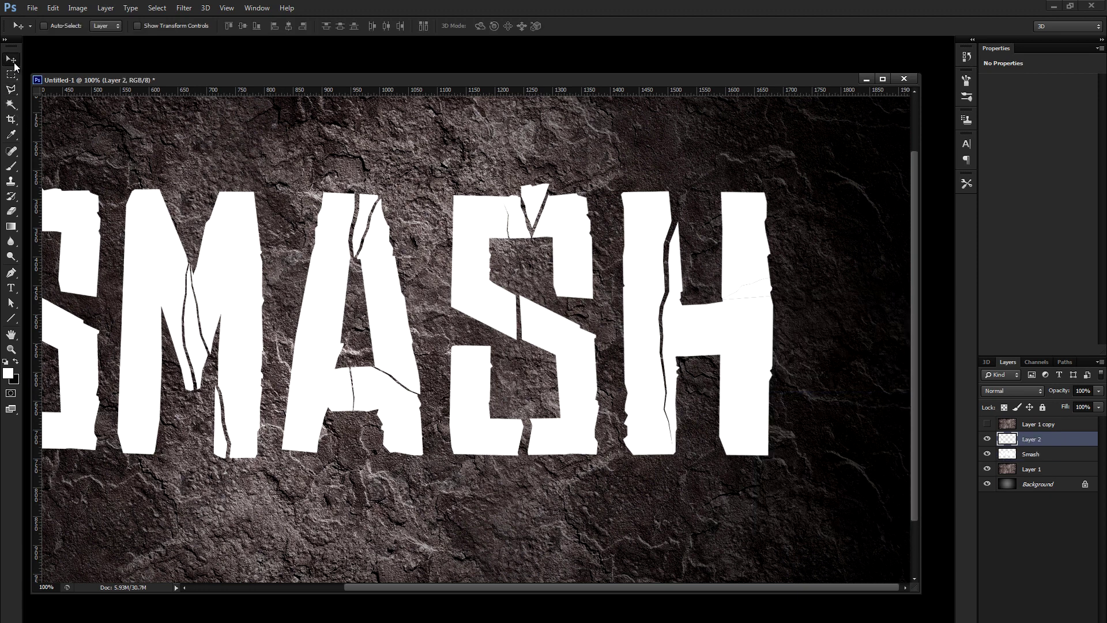
pyautogui.press('Up')
pyautogui.press('Right')
pyautogui.press('Up')
pyautogui.press('Right')
pyautogui.press('Up')
pyautogui.press('Right')
pyautogui.hotkey('ctrl', 'e')
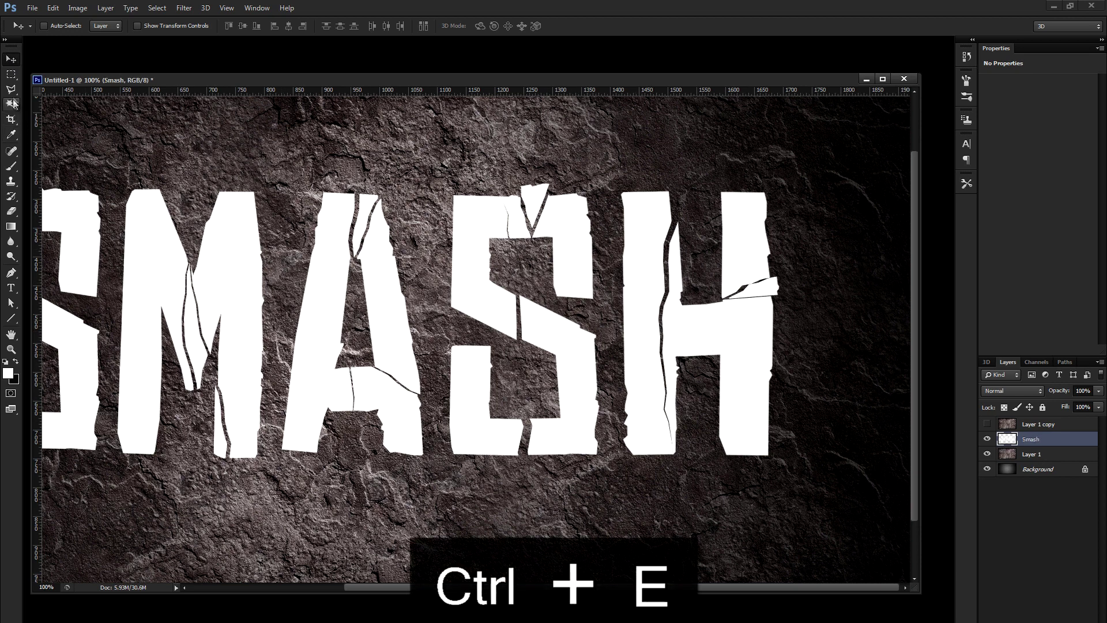
# - Break off a chip at the H's lower-right corner, merge it into Smash, and zoom out
pyautogui.press('l')
pyautogui.scroll(-1, 581, 408)
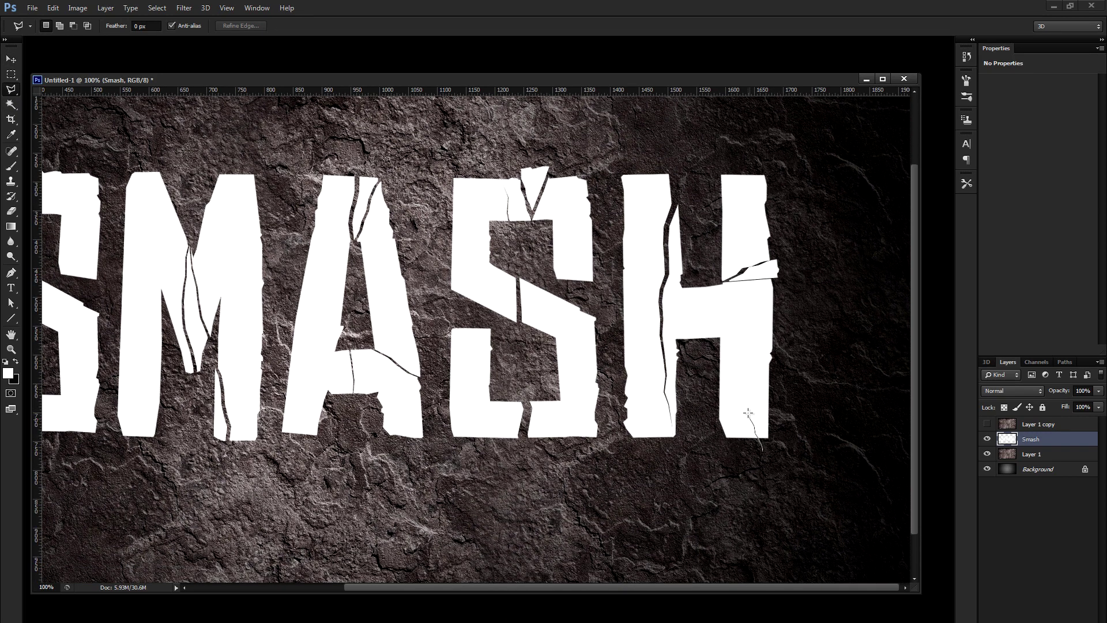
pyautogui.click(779, 434)
pyautogui.click(763, 449)
pyautogui.rightClick(766, 437)
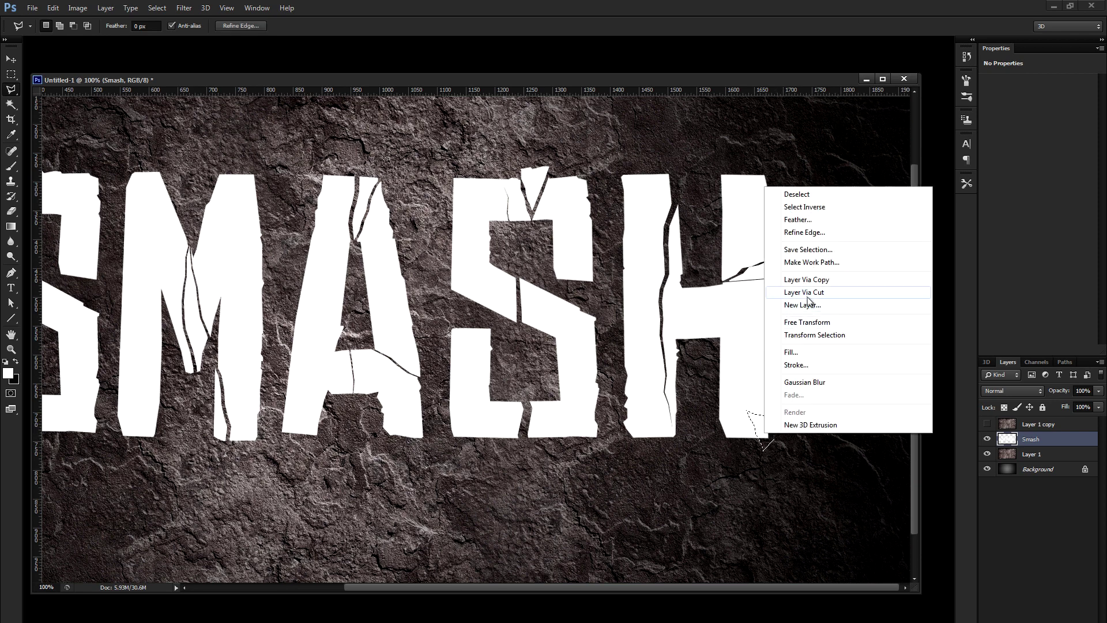
pyautogui.click(805, 292)
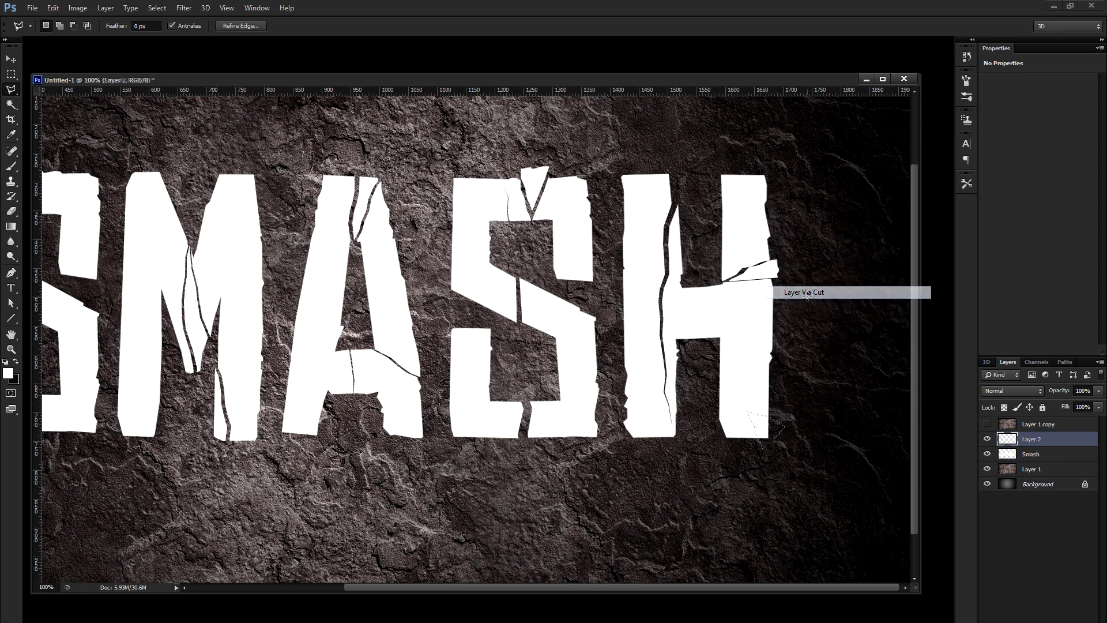
pyautogui.click(15, 59)
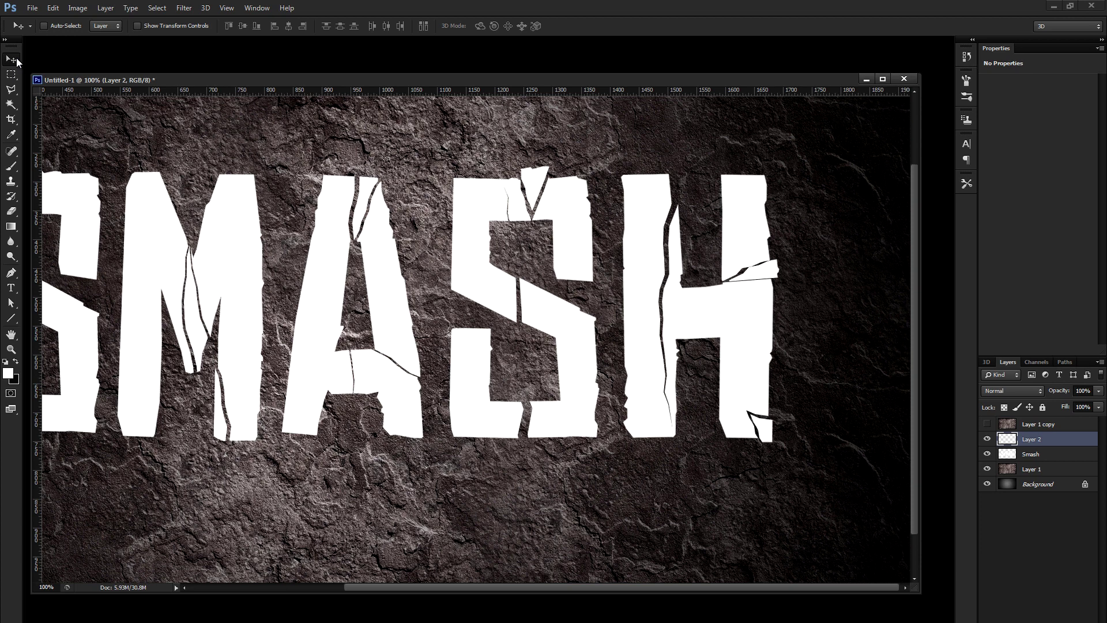
pyautogui.hotkey('ctrl', 'e')
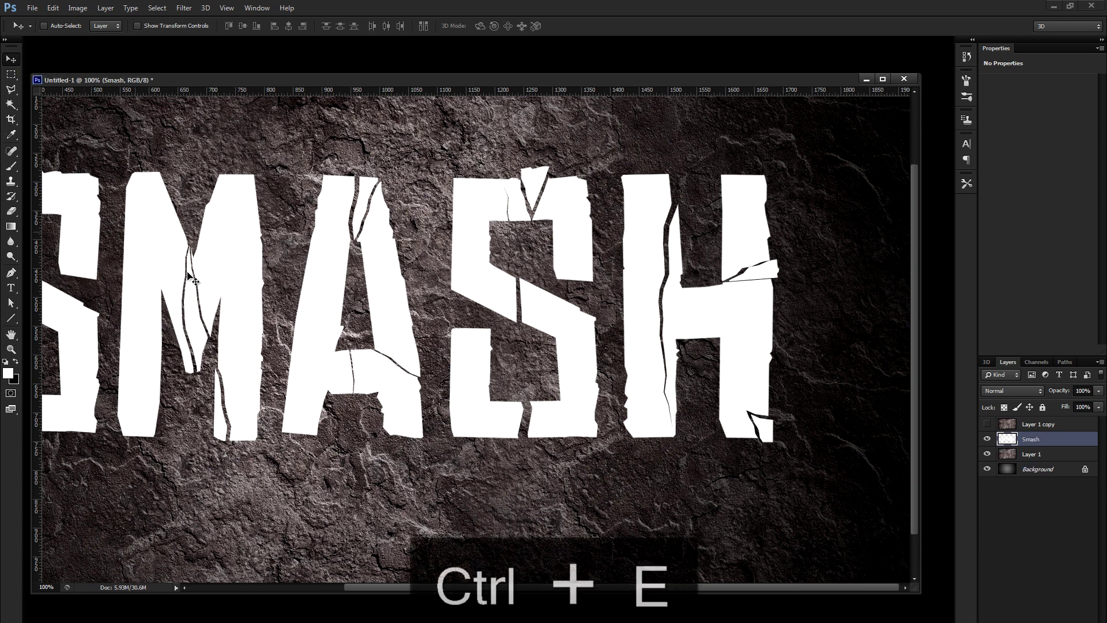
pyautogui.click(11, 349)
pyautogui.keyDown('alt'); pyautogui.click(467, 320); pyautogui.keyUp('alt')
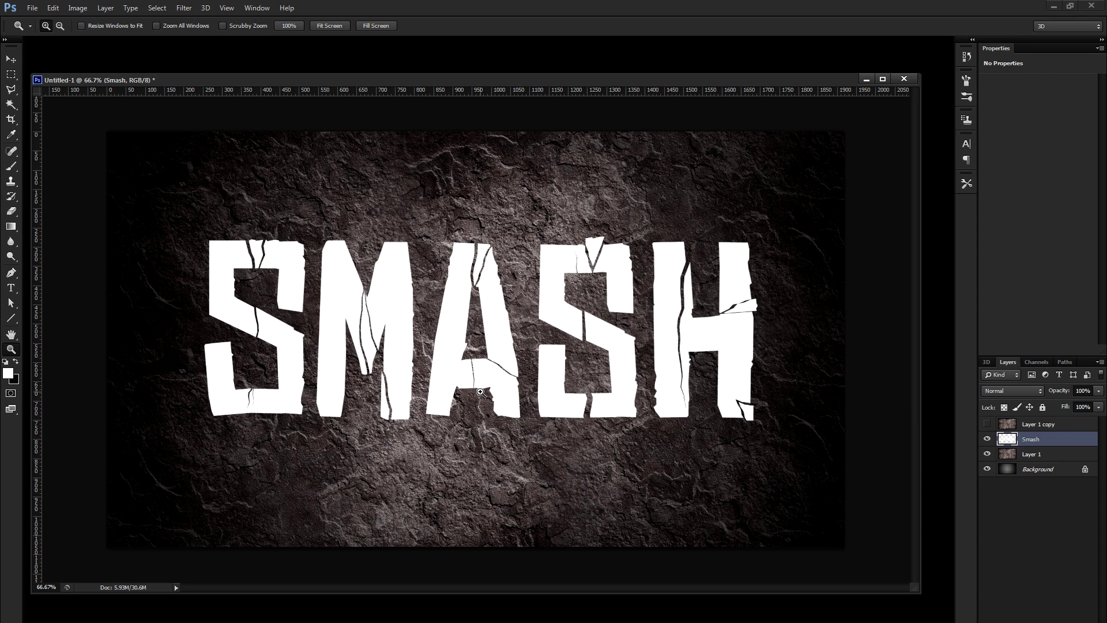
# - Add a black drop shadow to SMASH with size 38 px, opacity 100%, distance 12 px
pyautogui.click(8, 58)
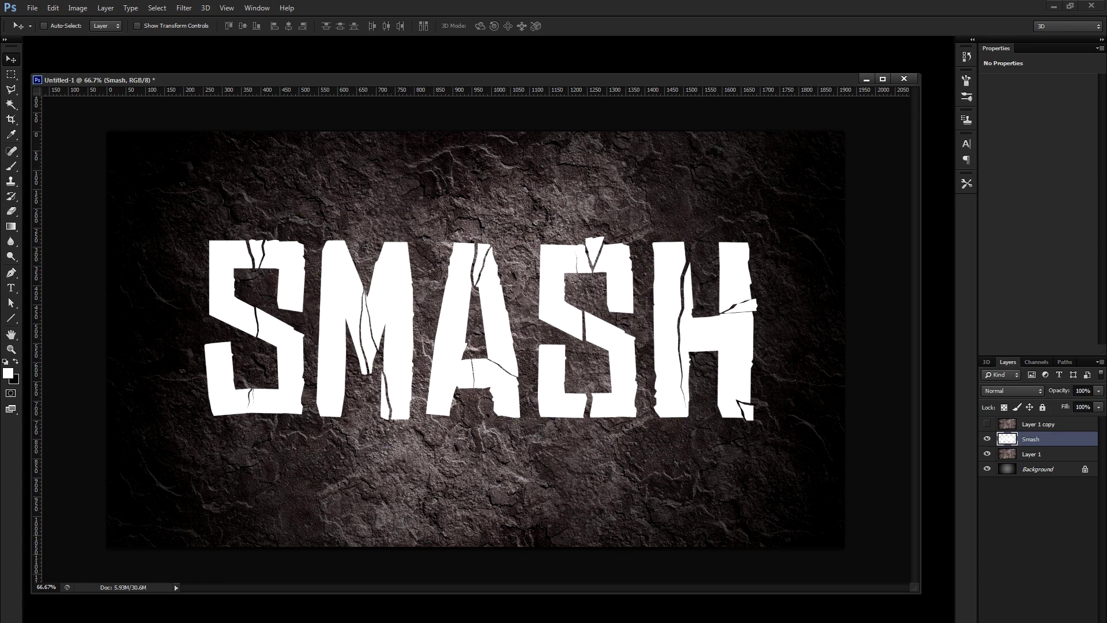
pyautogui.click(1010, 620)
pyautogui.moveTo(736, 258); pyautogui.dragTo(814, 185)
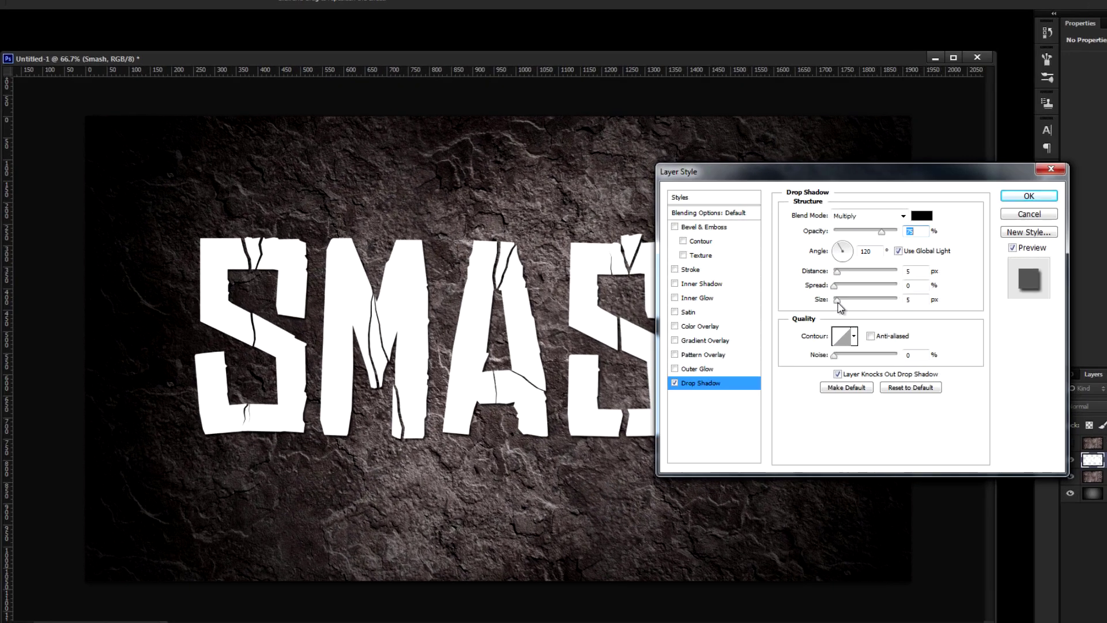
pyautogui.moveTo(838, 303); pyautogui.dragTo(848, 304)
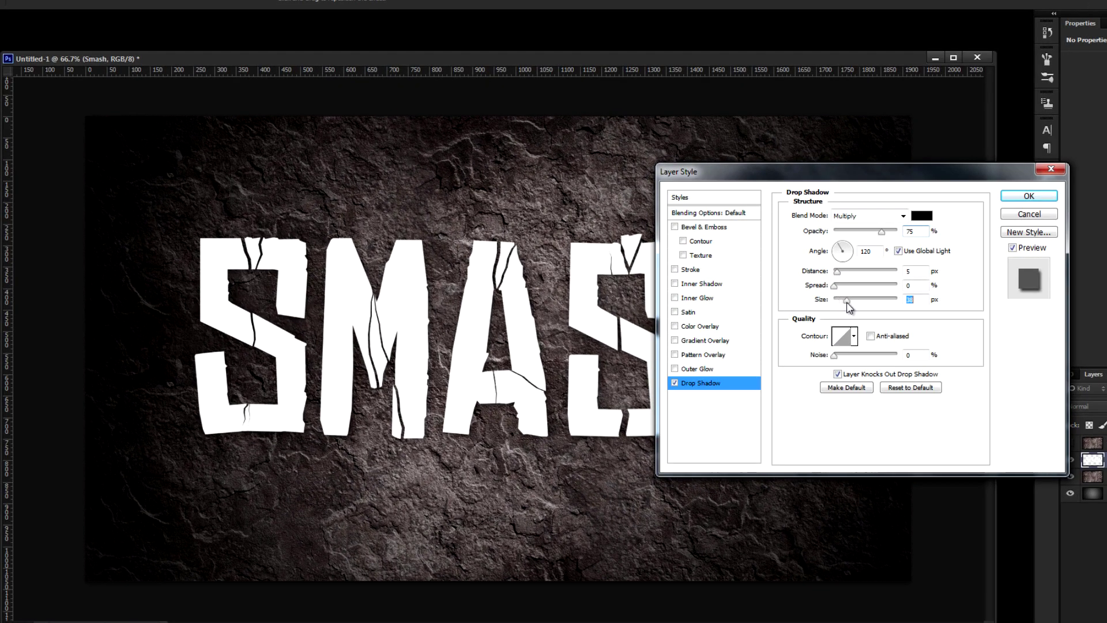
pyautogui.moveTo(881, 232); pyautogui.dragTo(939, 236)
pyautogui.moveTo(838, 272); pyautogui.dragTo(846, 278)
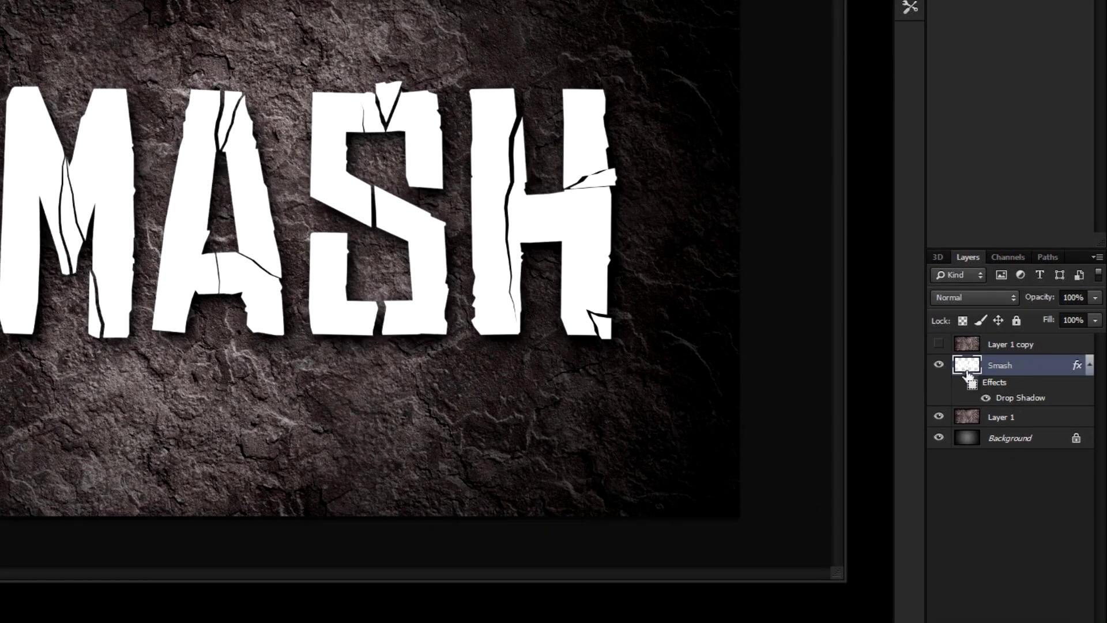
pyautogui.keyDown('ctrl'); pyautogui.click(971, 369); pyautogui.keyUp('ctrl')
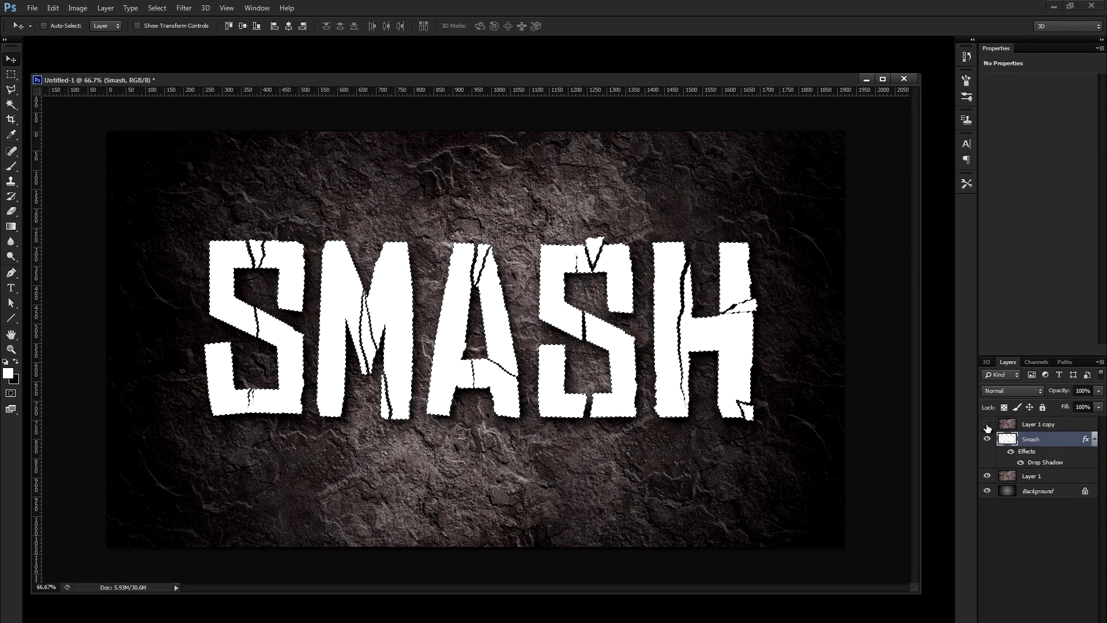
# - Show Layer 1 copy and add a layer mask from the SMASH letter selection
pyautogui.click(987, 425)
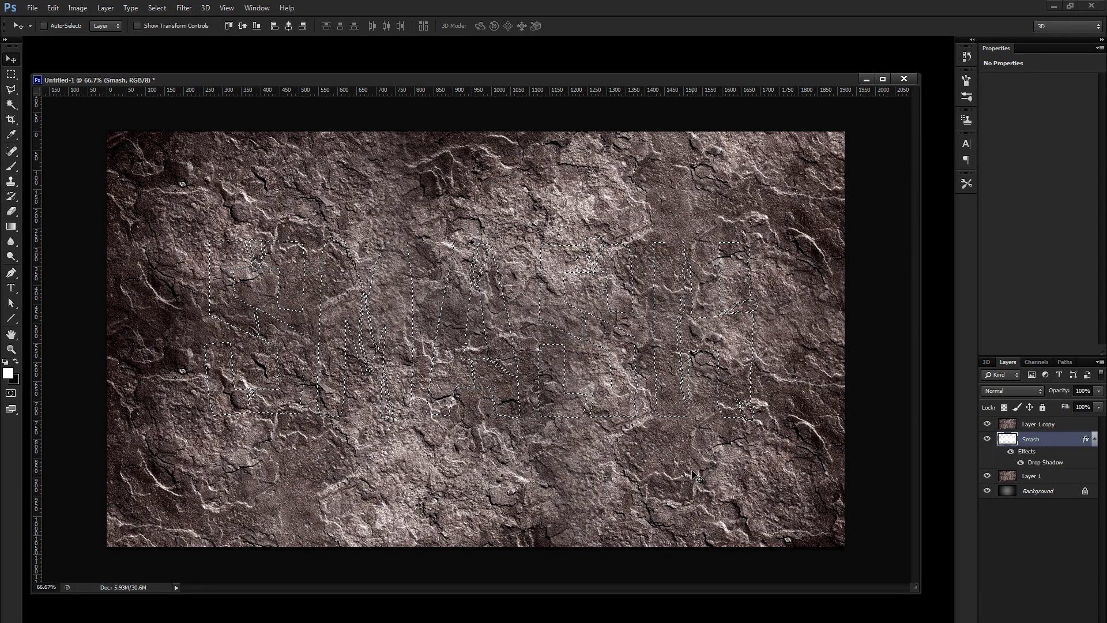
pyautogui.click(1053, 425)
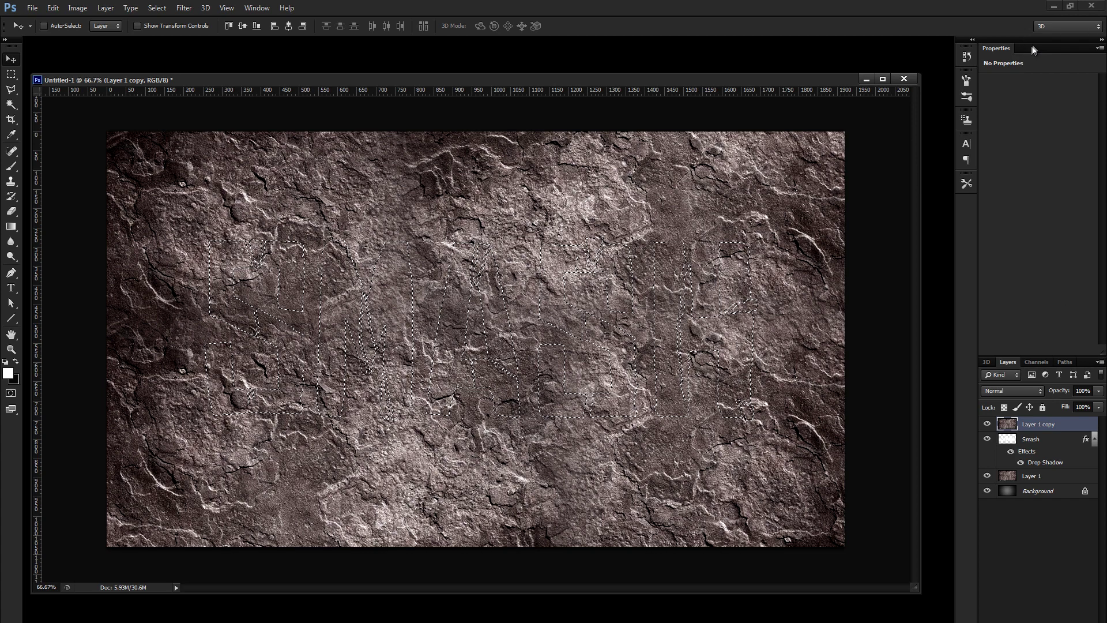
pyautogui.moveTo(1036, 40); pyautogui.dragTo(1013, 70)
pyautogui.moveTo(1013, 404); pyautogui.dragTo(1010, 580)
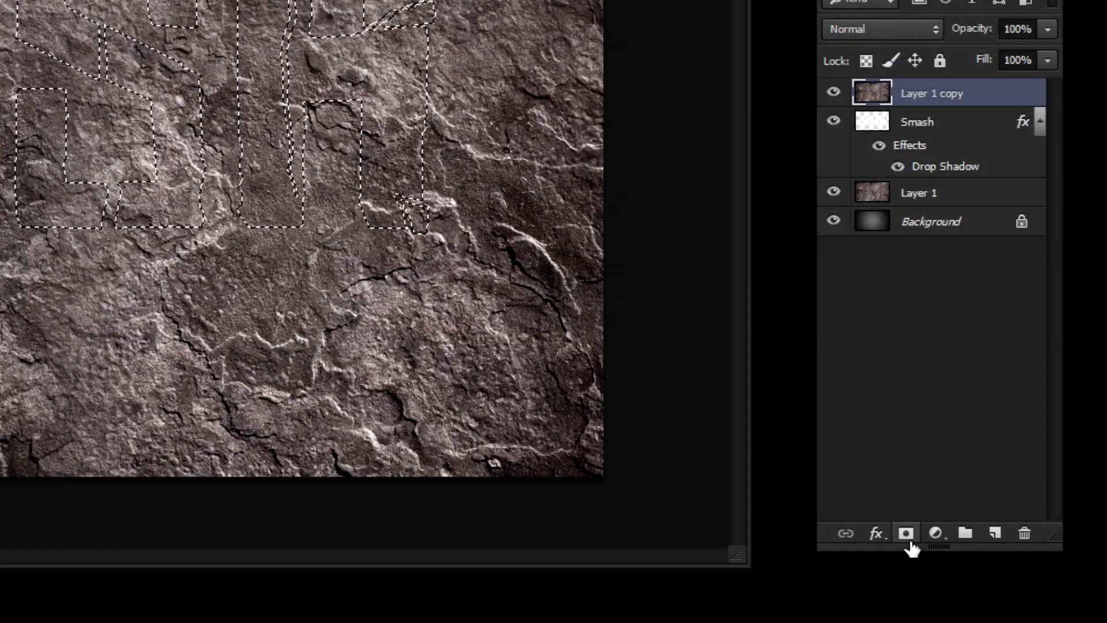
pyautogui.click(905, 534)
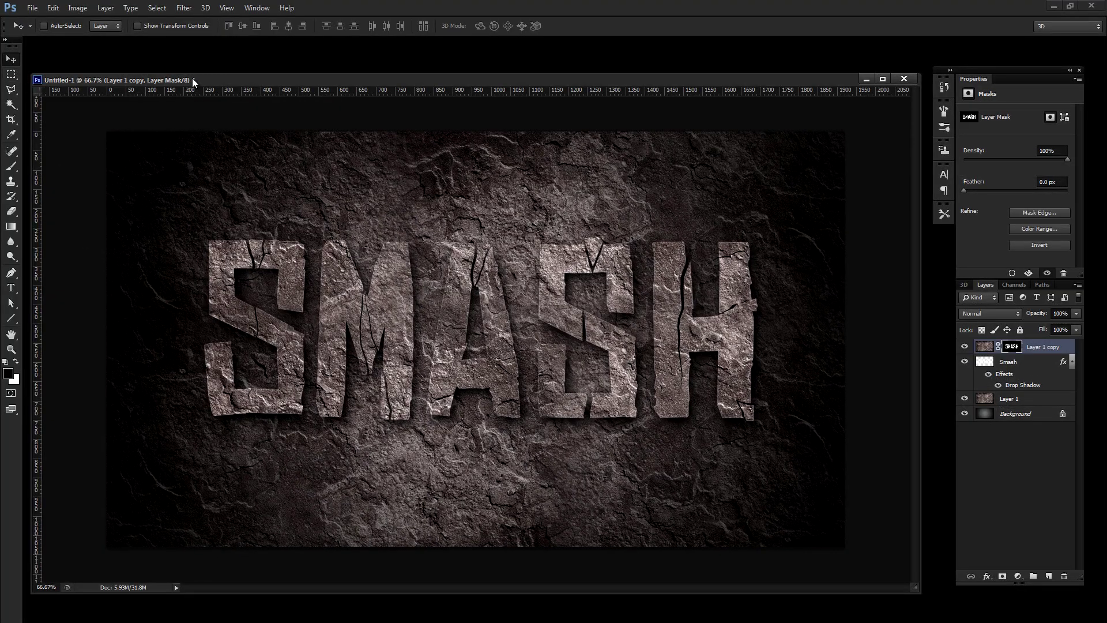
pyautogui.moveTo(193, 82); pyautogui.dragTo(193, 69)
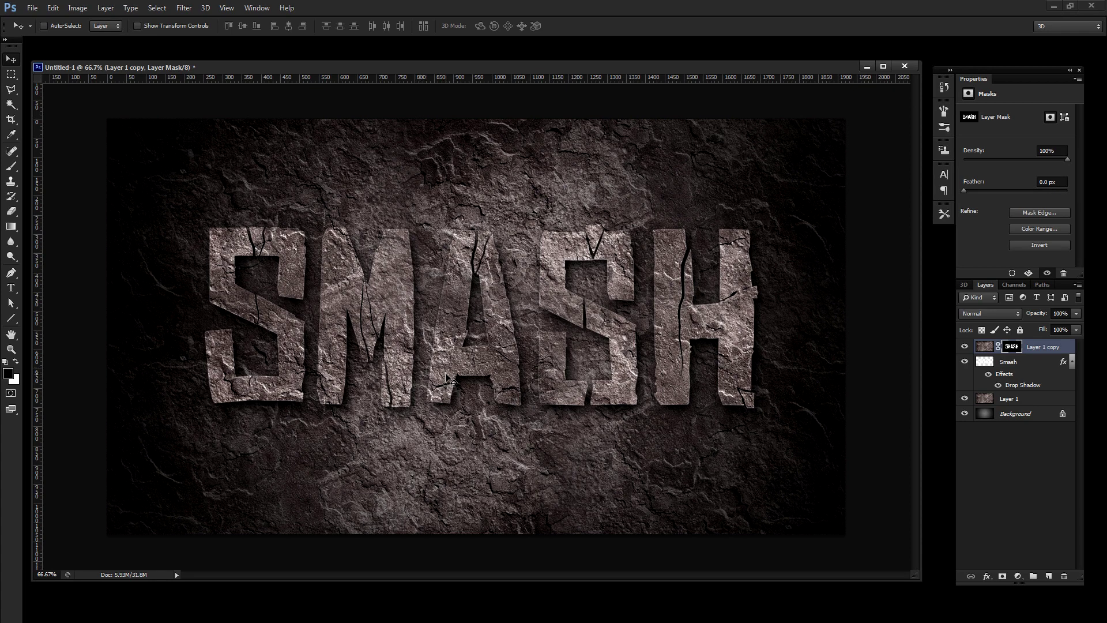
# - Duplicate the masked stone-letter layer twice, hide the copies, and reselect Layer 1 copy
pyautogui.hotkey('ctrl', 'j')
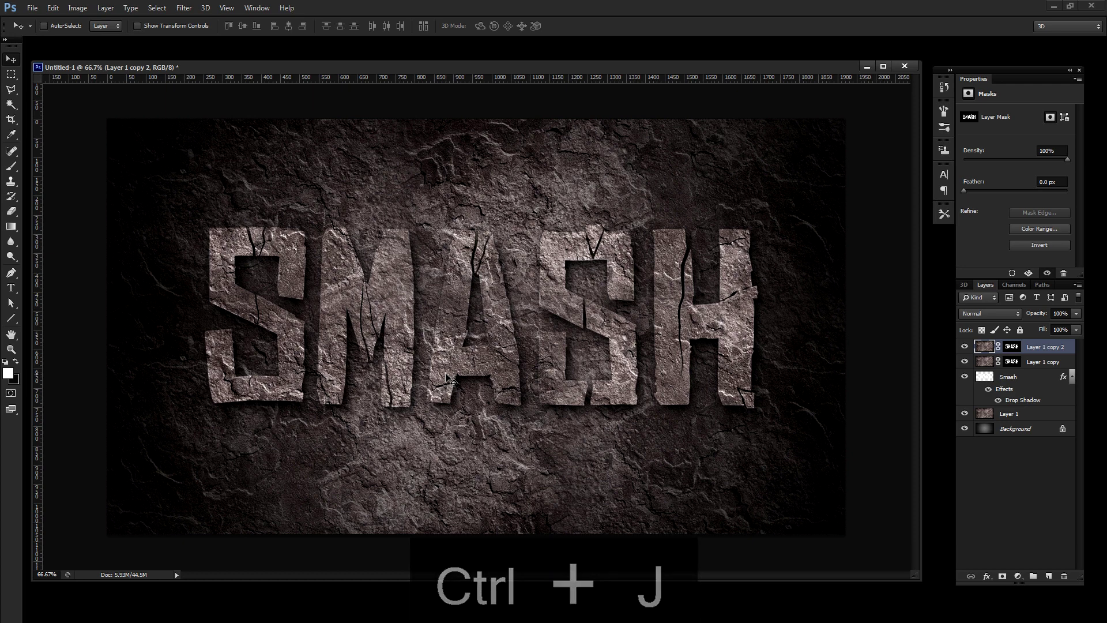
pyautogui.hotkey('ctrl', 'j')
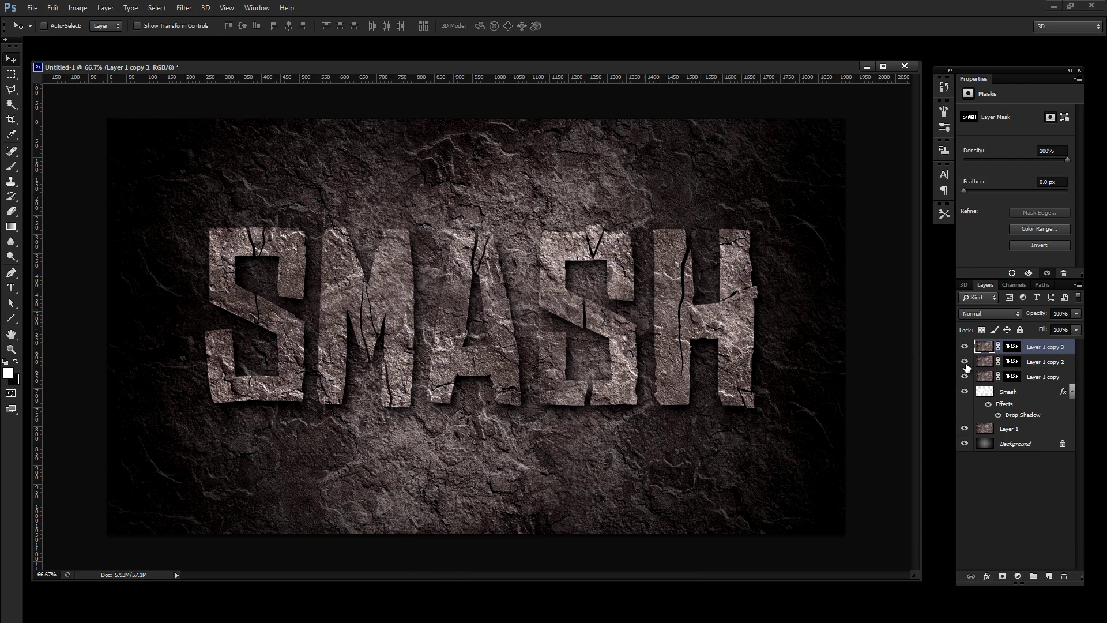
pyautogui.click(965, 347)
pyautogui.click(1046, 378)
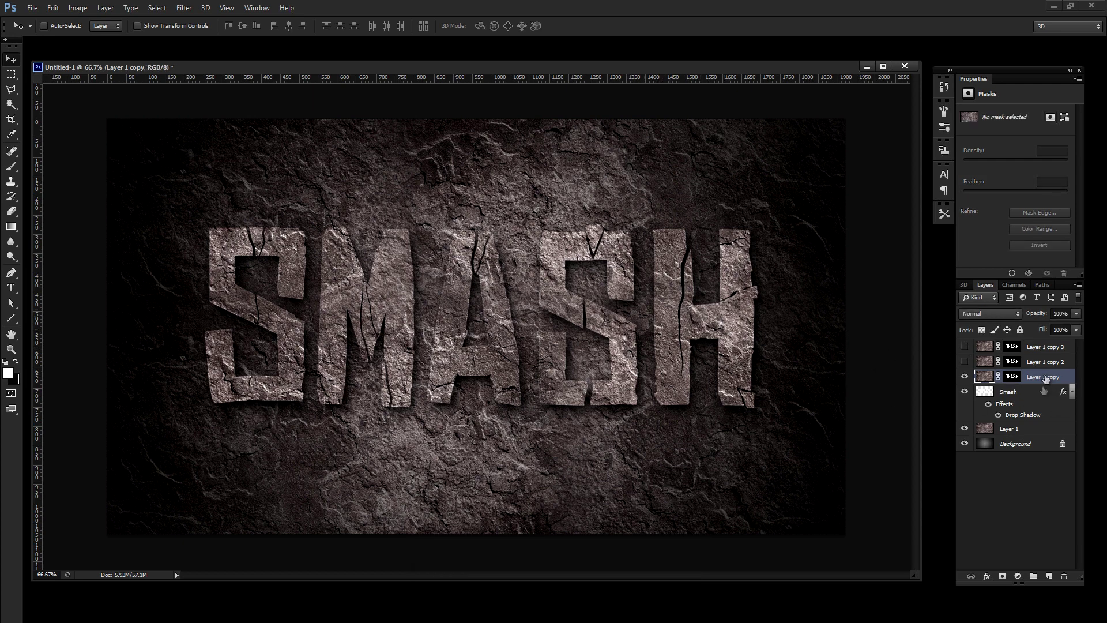
pyautogui.click(987, 576)
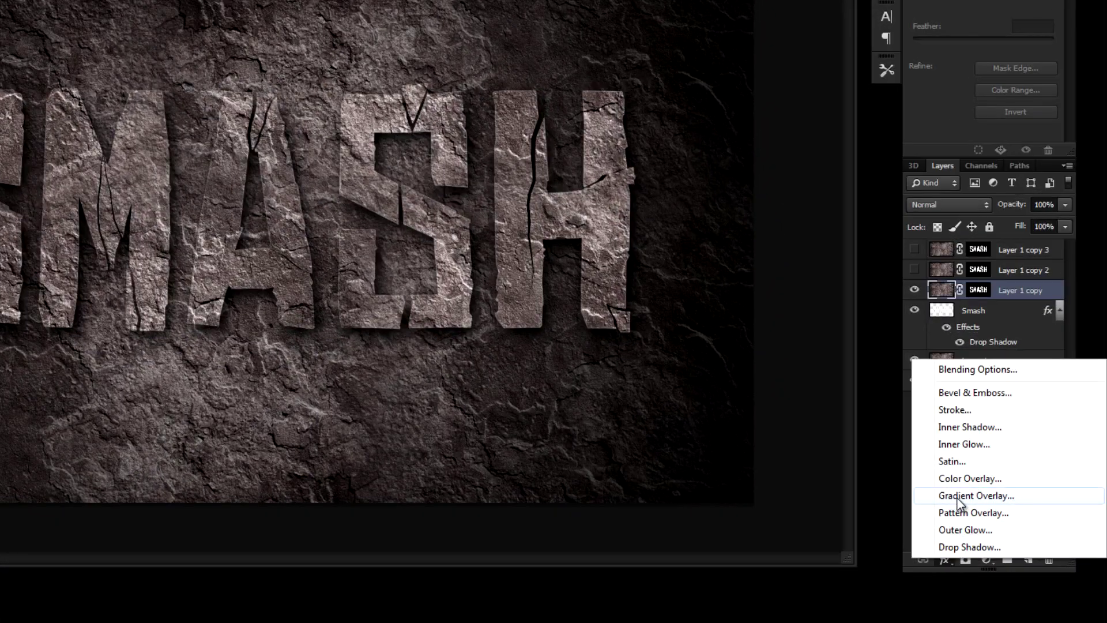
# - Add a Gradient Overlay and make the gradient's left end fully transparent
pyautogui.click(957, 498)
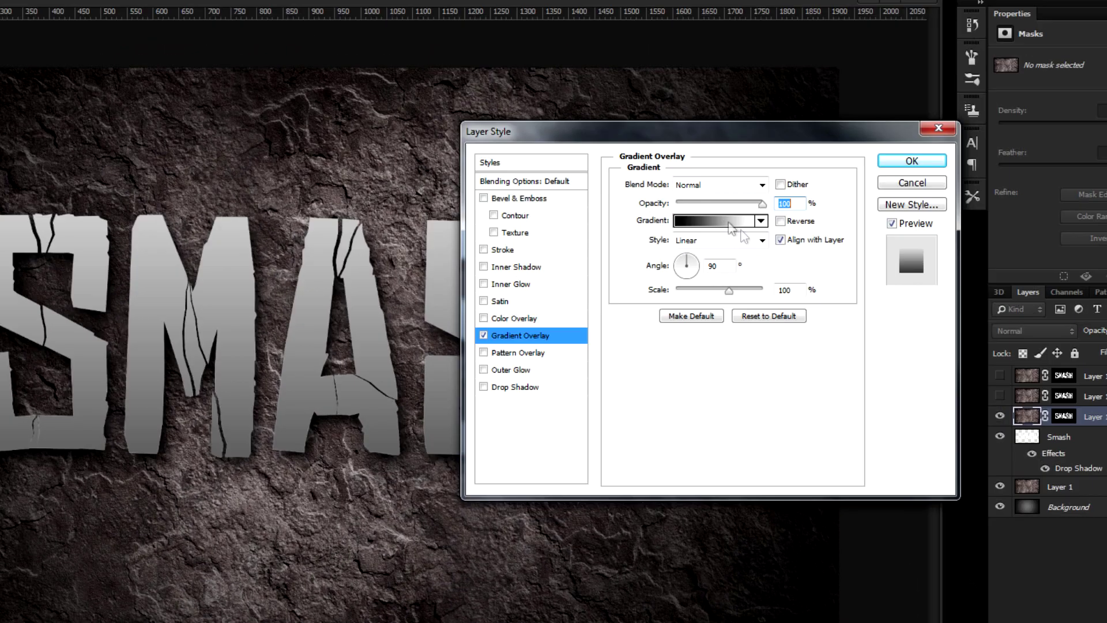
pyautogui.click(705, 116)
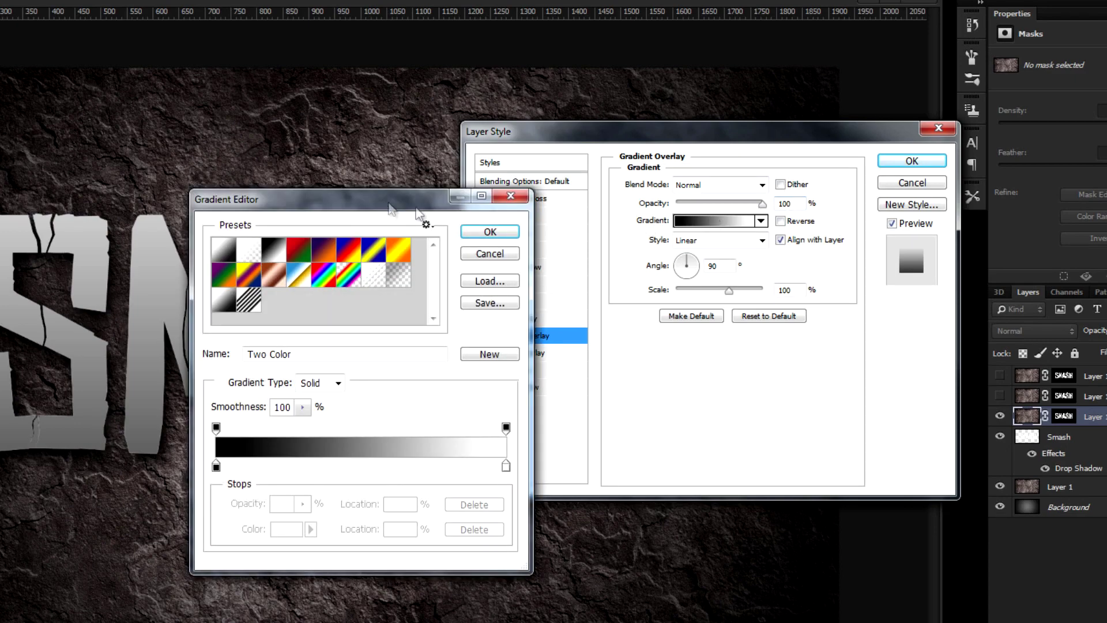
pyautogui.moveTo(420, 200); pyautogui.dragTo(716, 166)
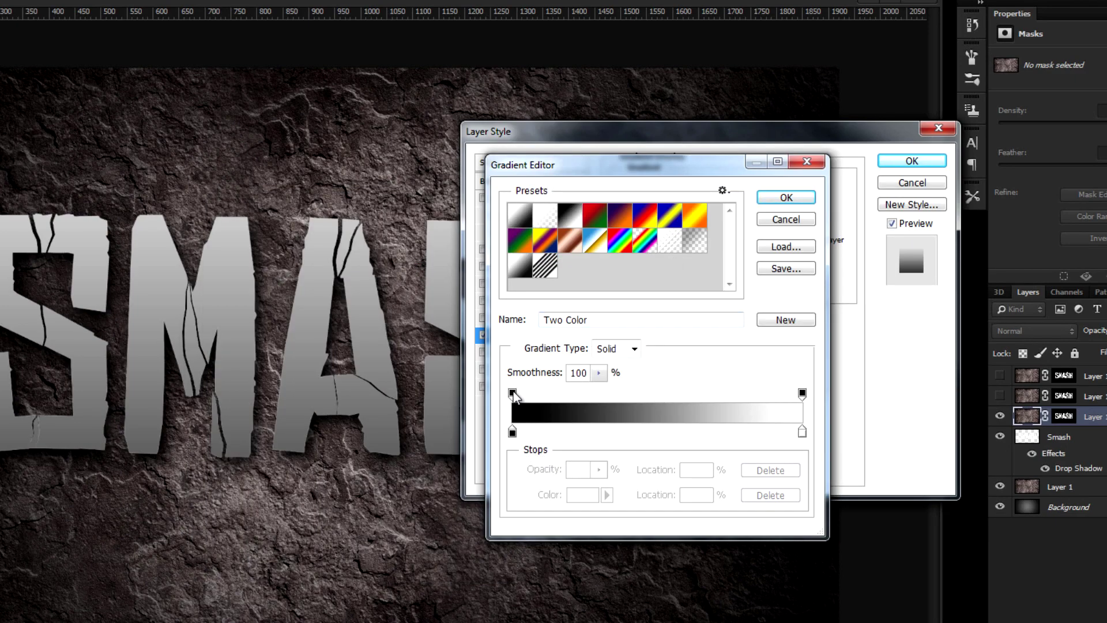
pyautogui.click(512, 393)
pyautogui.click(598, 469)
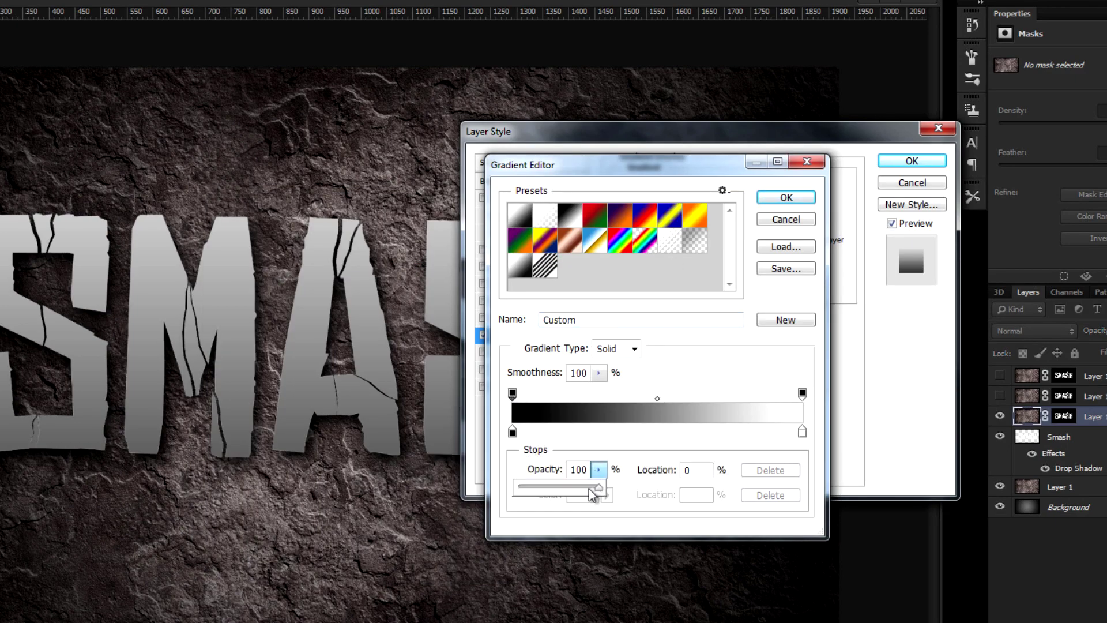
pyautogui.moveTo(597, 488); pyautogui.dragTo(435, 491)
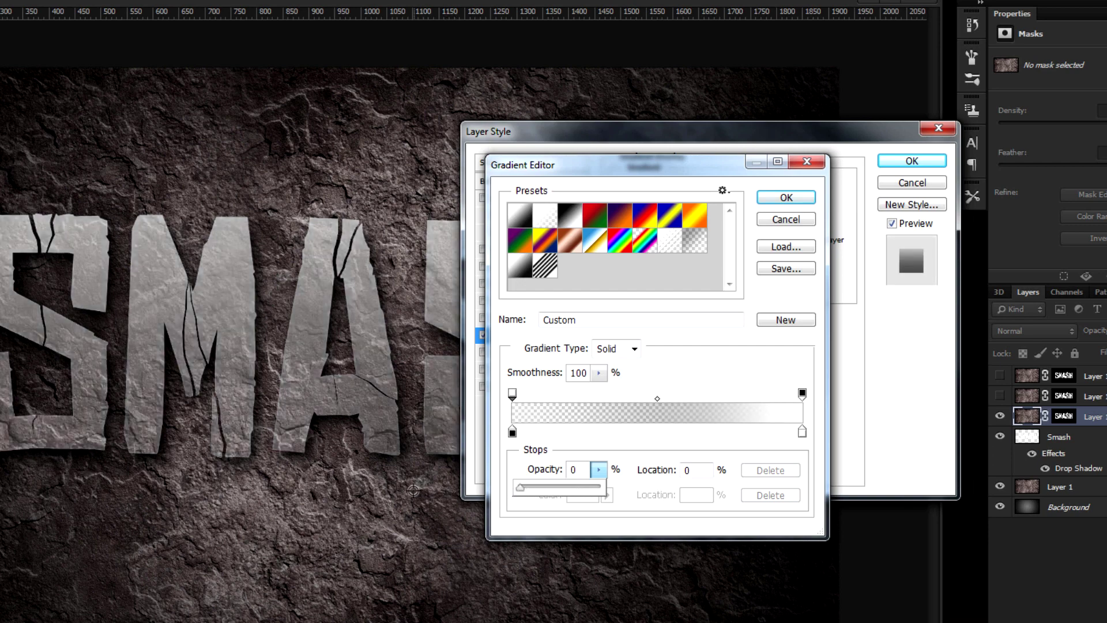
# - Set the gradient's right colour stop to yellow #fdf35a
pyautogui.click(802, 433)
pyautogui.click(584, 497)
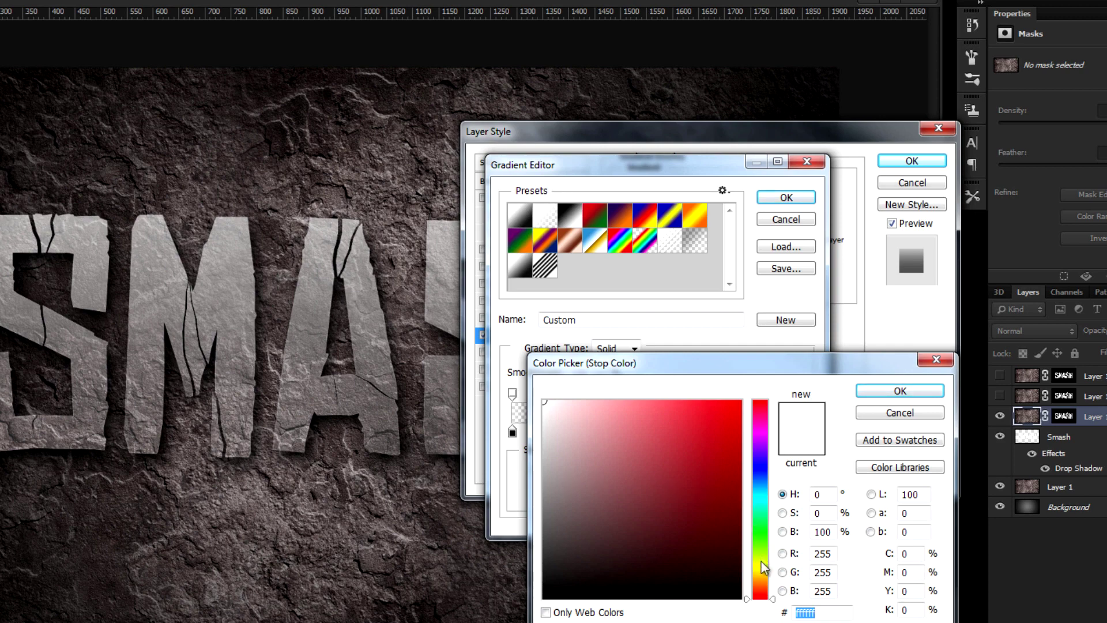
pyautogui.moveTo(762, 562); pyautogui.dragTo(766, 568)
pyautogui.moveTo(662, 500); pyautogui.dragTo(671, 401)
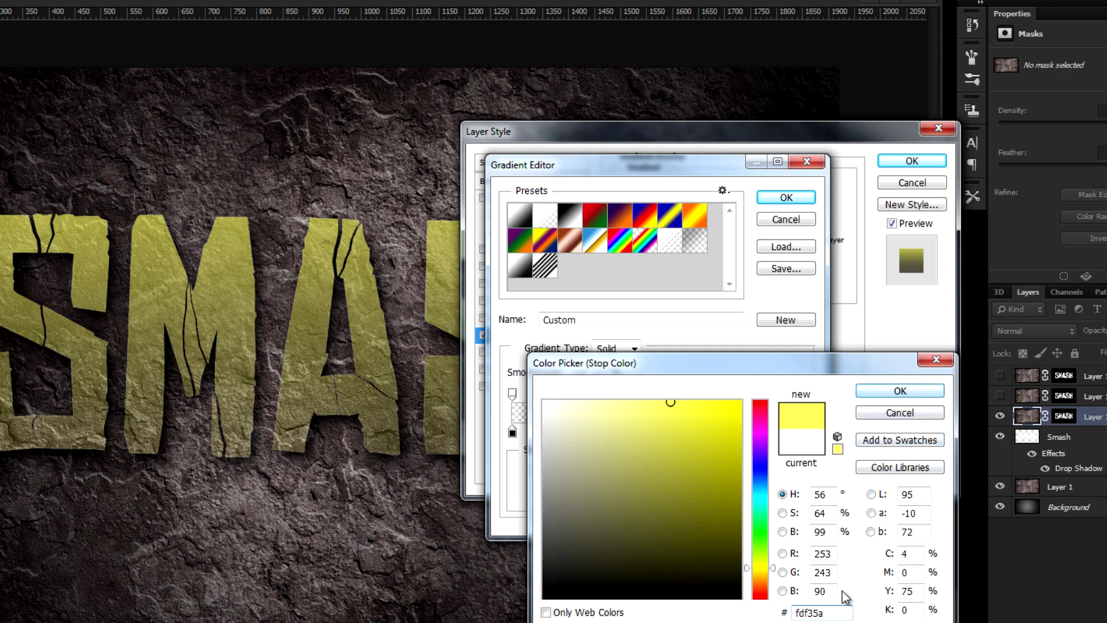
pyautogui.doubleClick(835, 610)
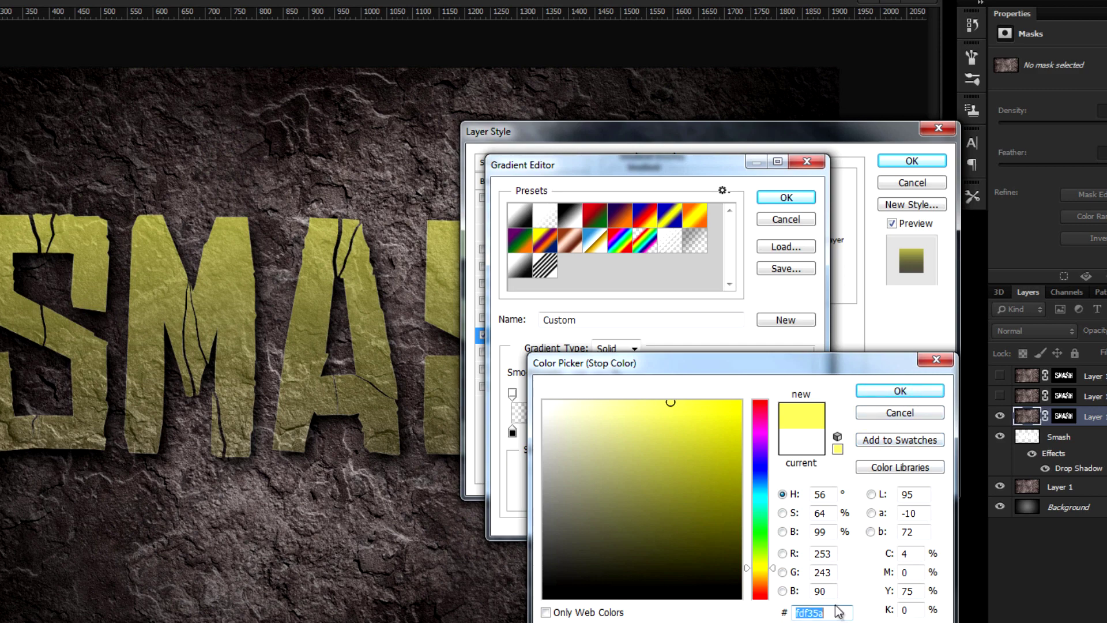
pyautogui.hotkey('ctrl', 'c')
pyautogui.click(886, 389)
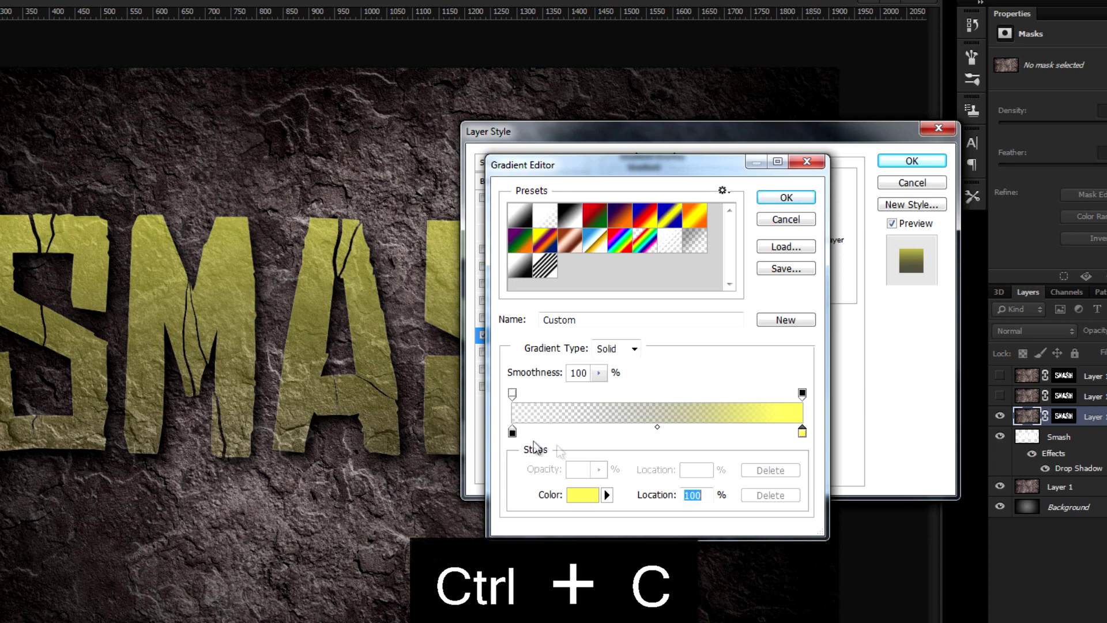
# - Give the left stop the same #fdf35a yellow and lower the overlay opacity to 33%
pyautogui.click(512, 433)
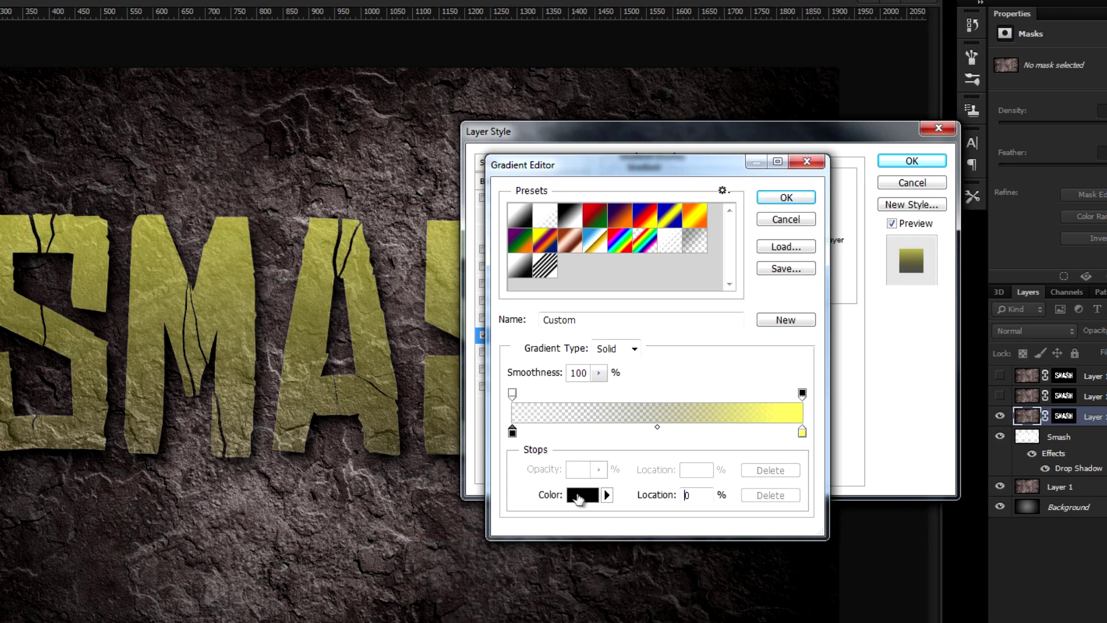
pyautogui.click(584, 496)
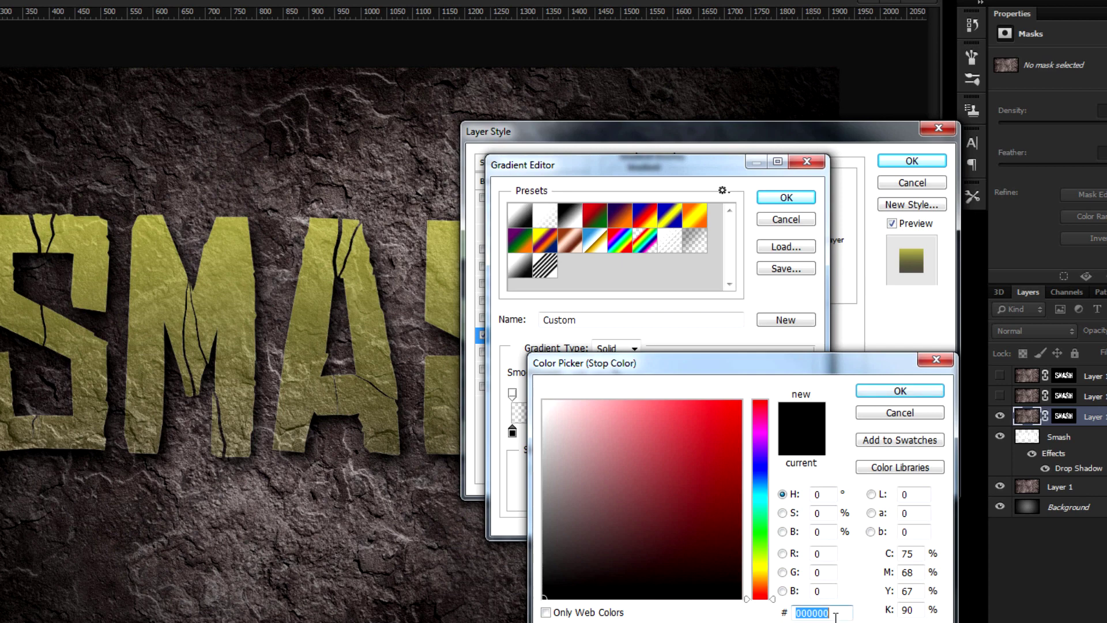
pyautogui.hotkey('ctrl', 'v')
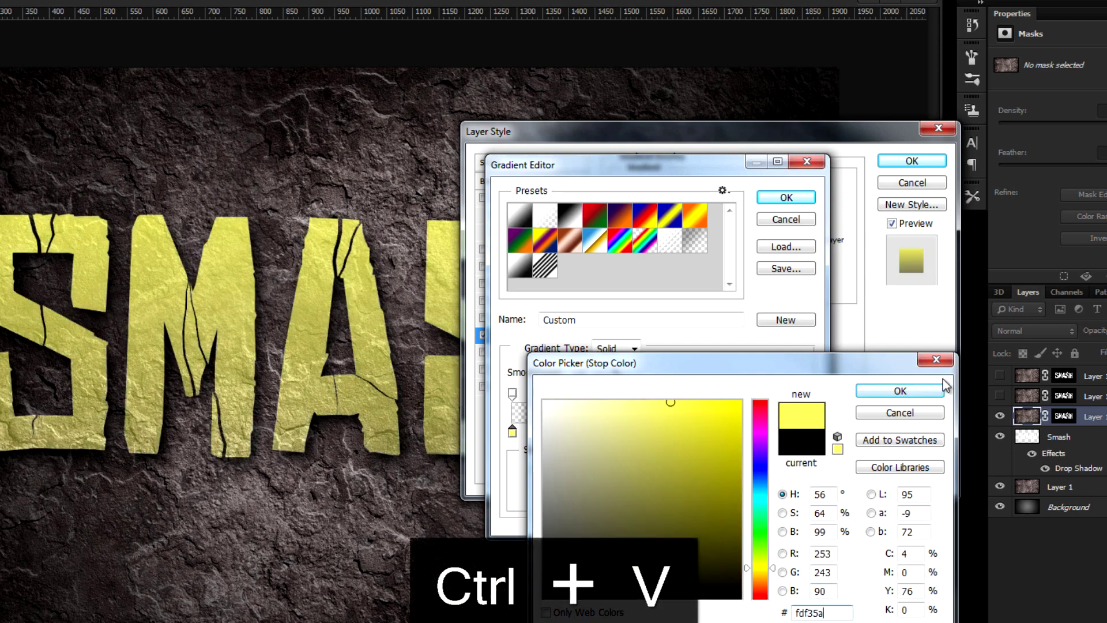
pyautogui.click(922, 392)
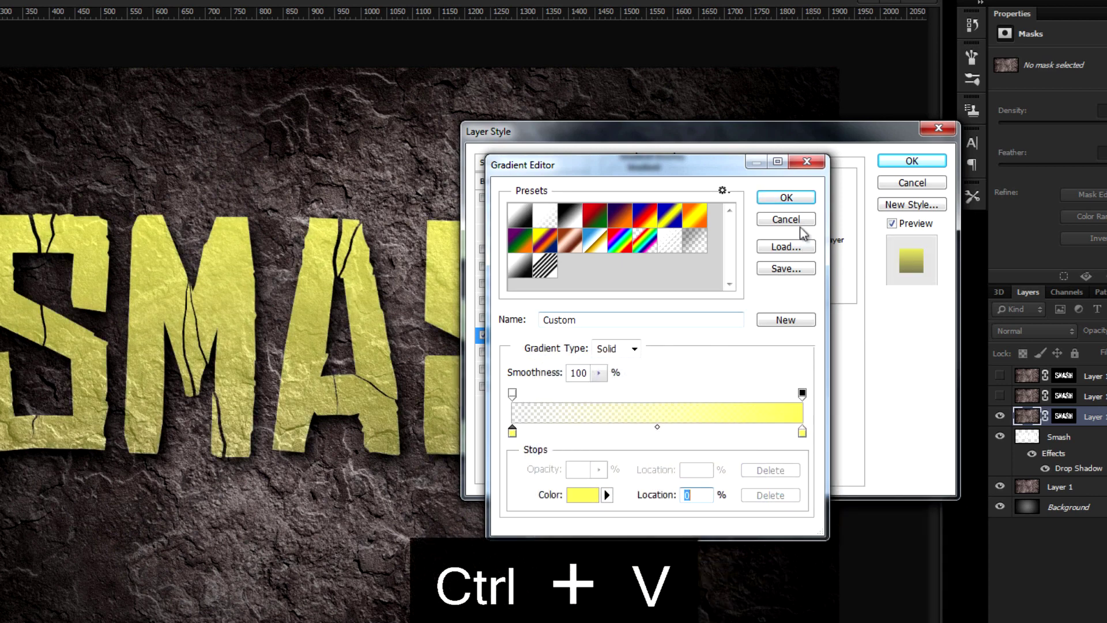
pyautogui.click(787, 197)
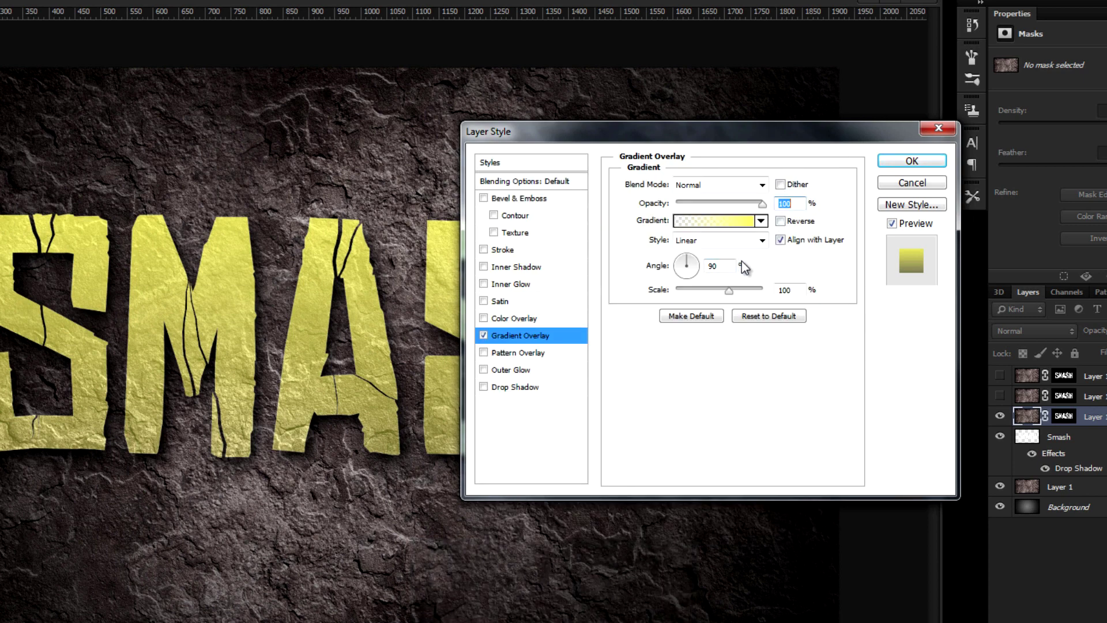
pyautogui.moveTo(761, 204); pyautogui.dragTo(698, 205)
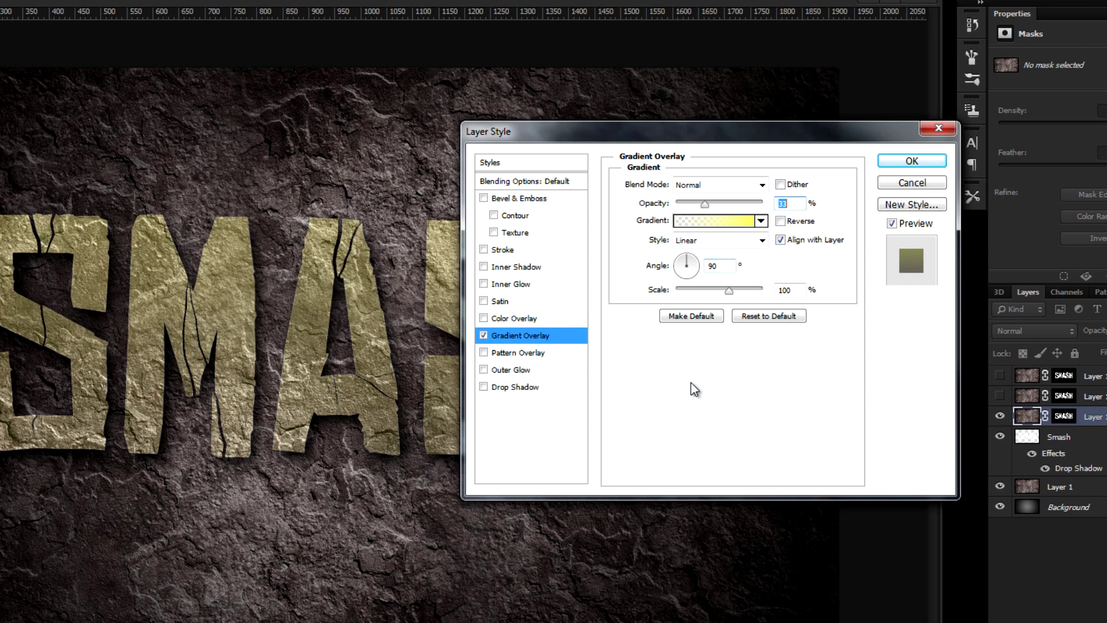
# - Add Bevel & Emboss with depth 266%, size 18 px, soften 15 px, 0% shadow opacity
pyautogui.click(531, 198)
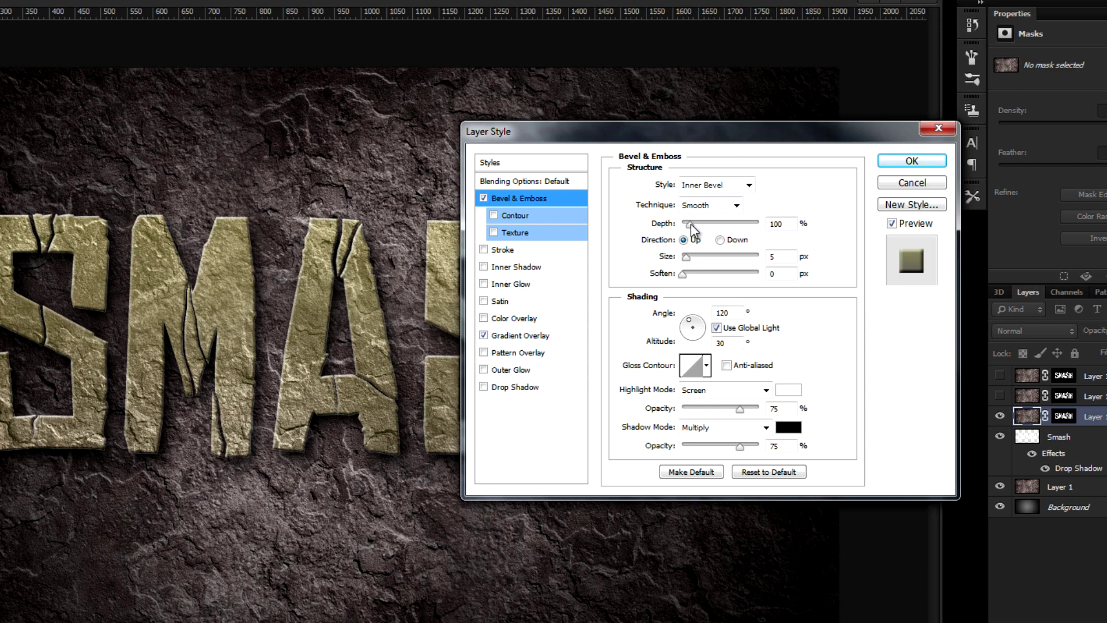
pyautogui.moveTo(691, 224); pyautogui.dragTo(693, 260)
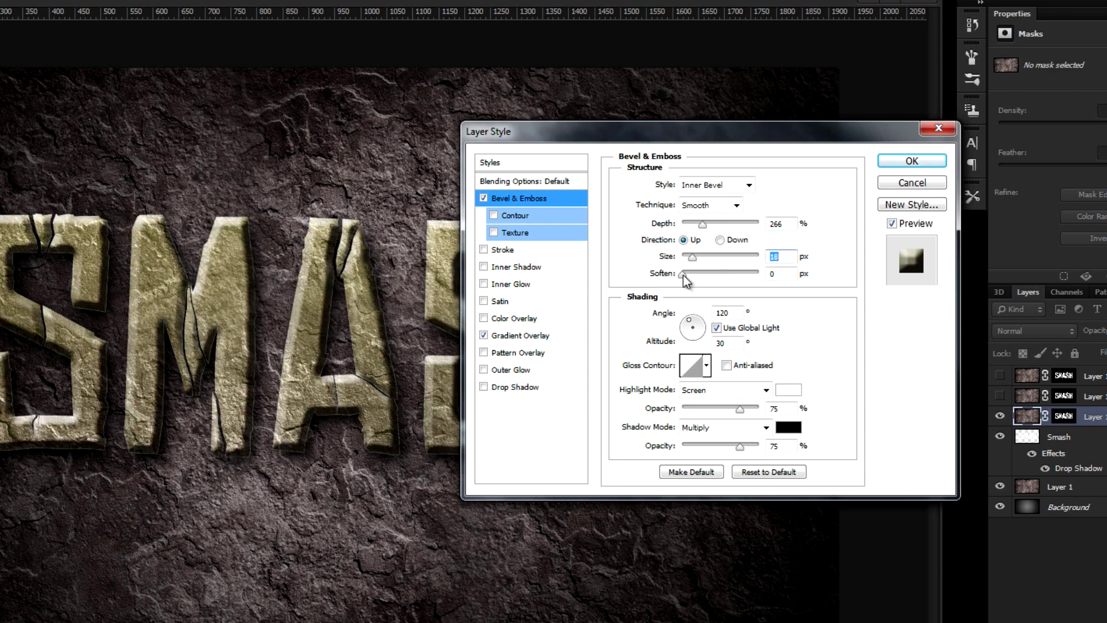
pyautogui.click(683, 275)
pyautogui.moveTo(684, 276); pyautogui.dragTo(738, 281)
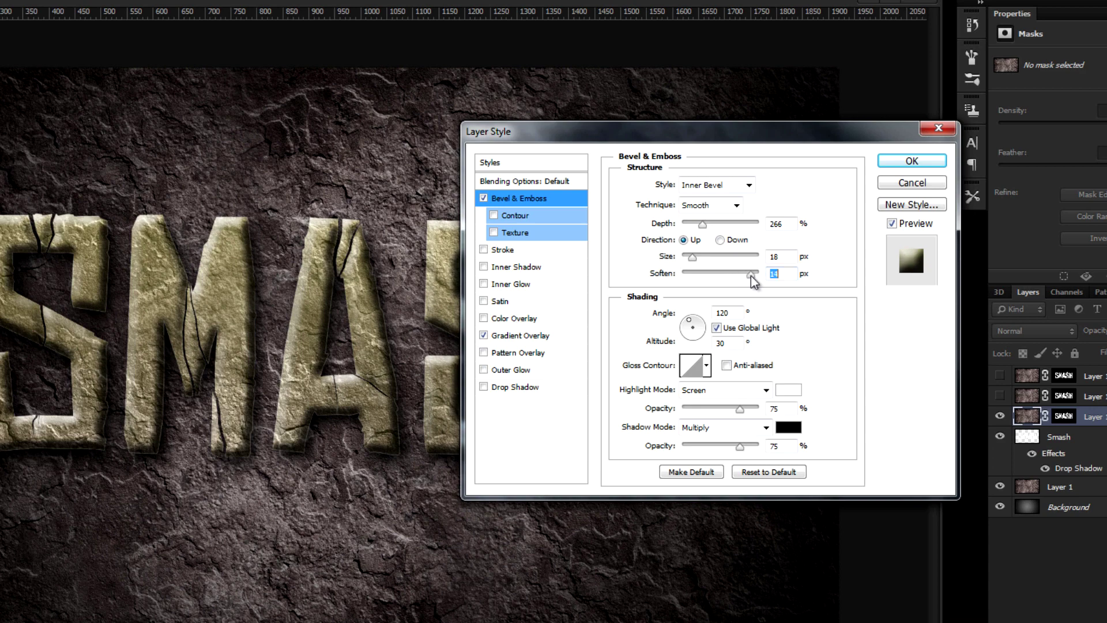
pyautogui.moveTo(751, 276); pyautogui.dragTo(754, 275)
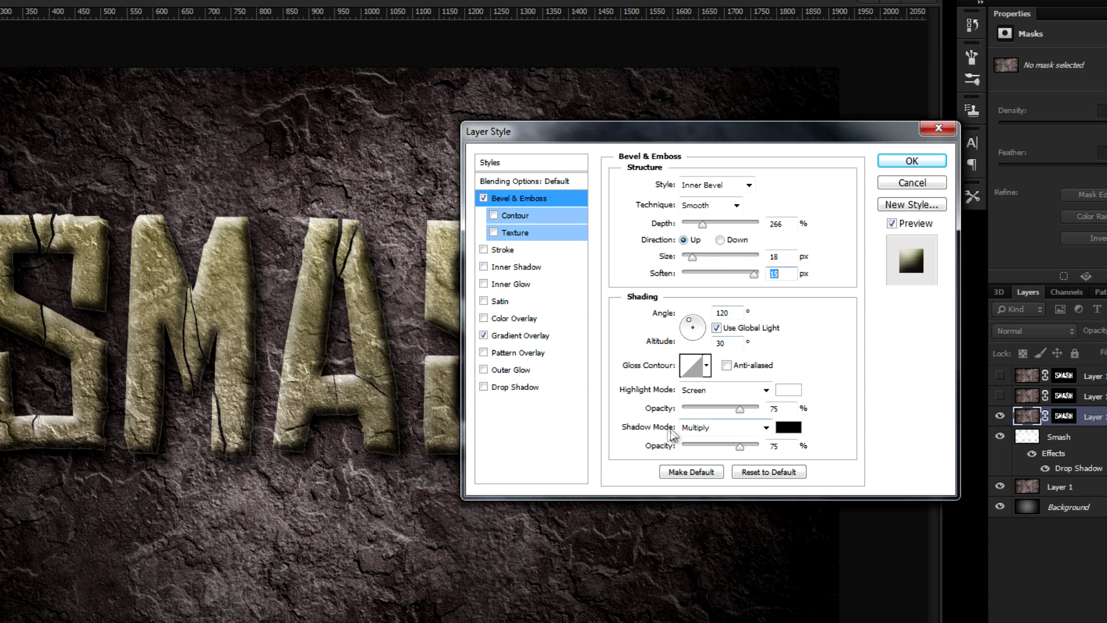
pyautogui.click(740, 447)
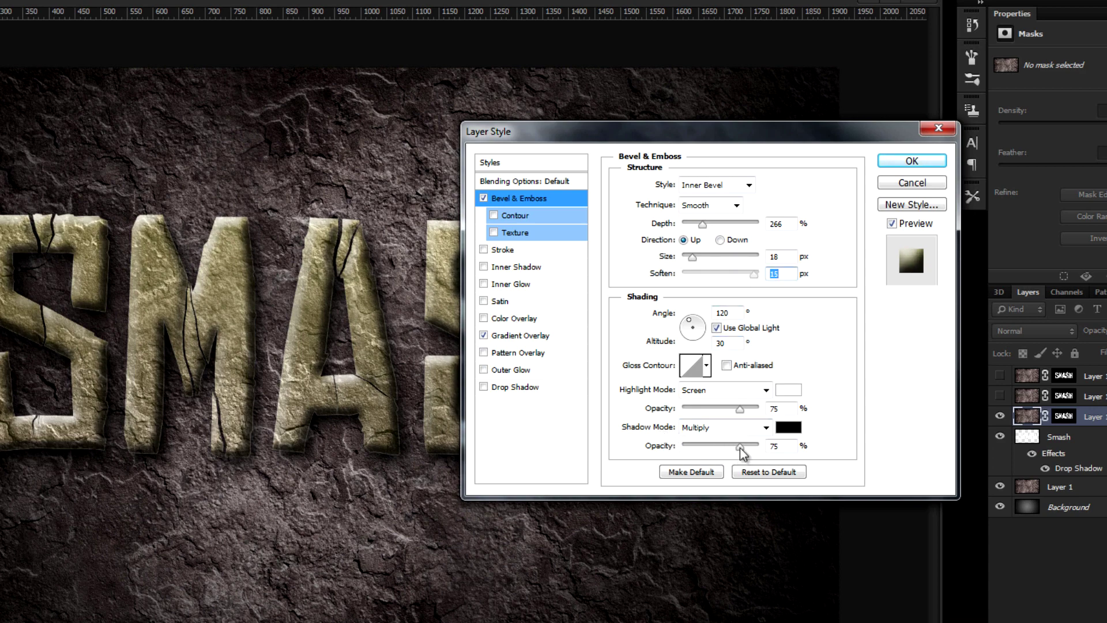
pyautogui.moveTo(740, 448); pyautogui.dragTo(635, 453)
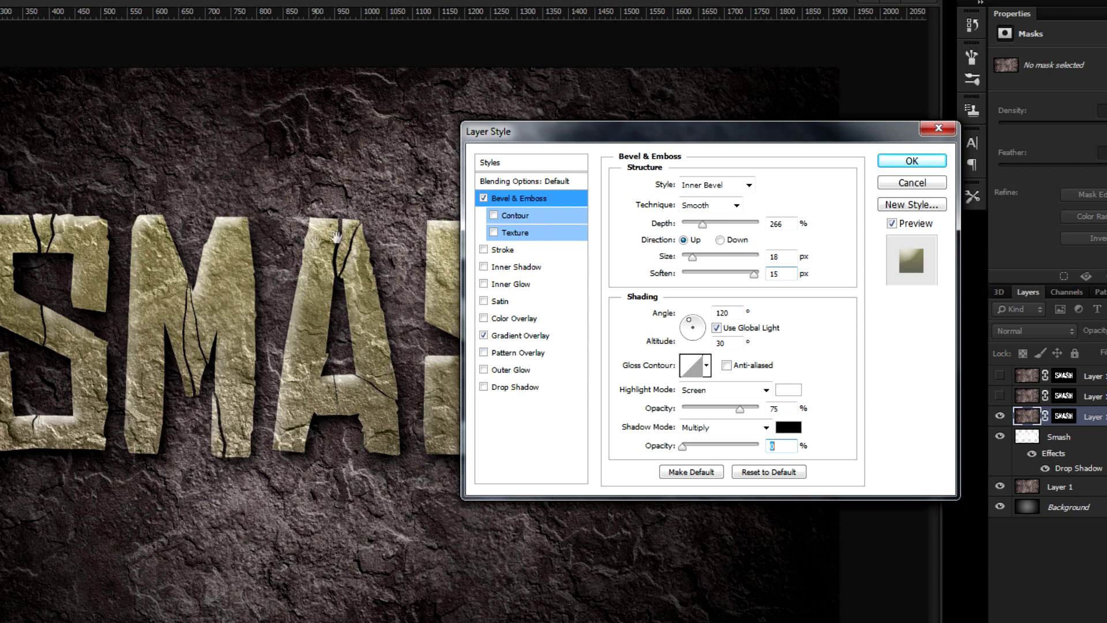
pyautogui.click(903, 164)
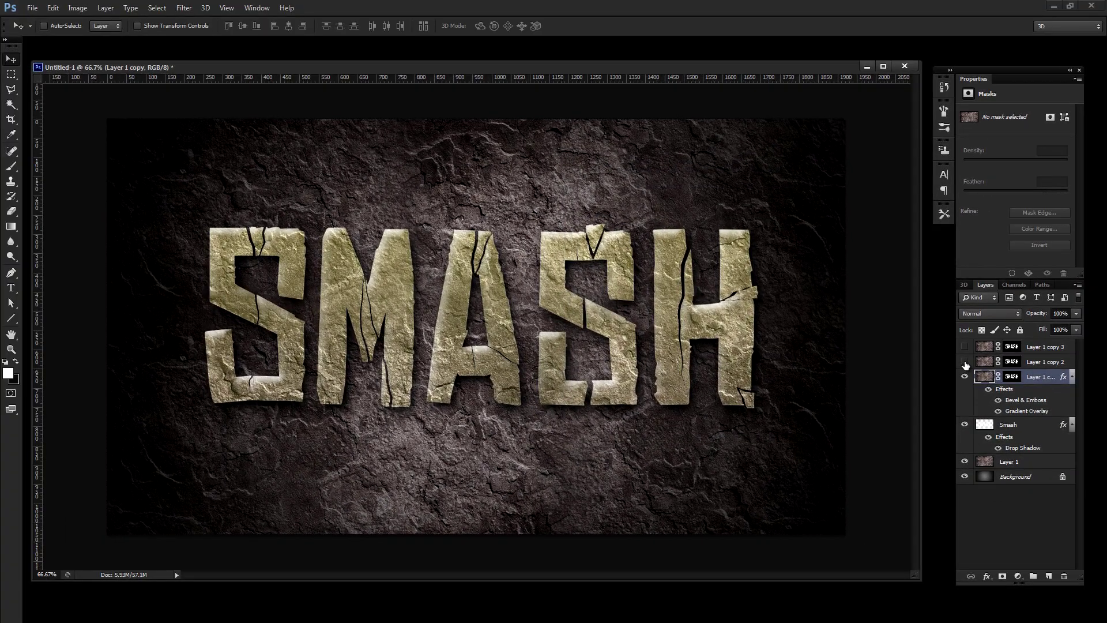
# - Set Layer 1 copy 2's fill to 0%
pyautogui.click(984, 362)
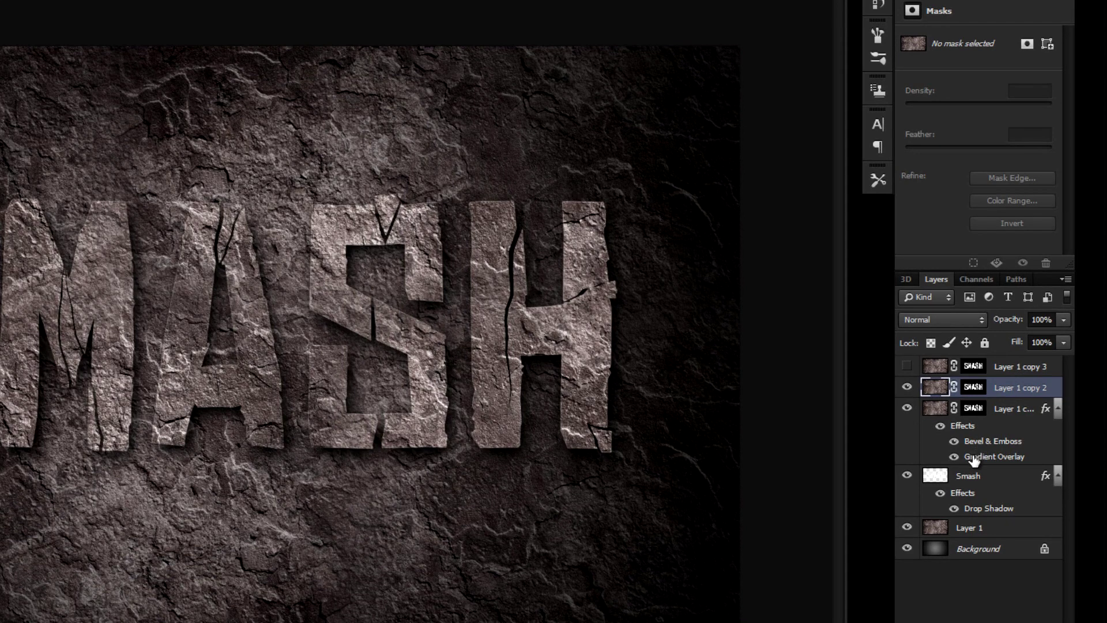
pyautogui.click(1064, 342)
pyautogui.moveTo(1060, 361); pyautogui.dragTo(962, 365)
pyautogui.click(1002, 390)
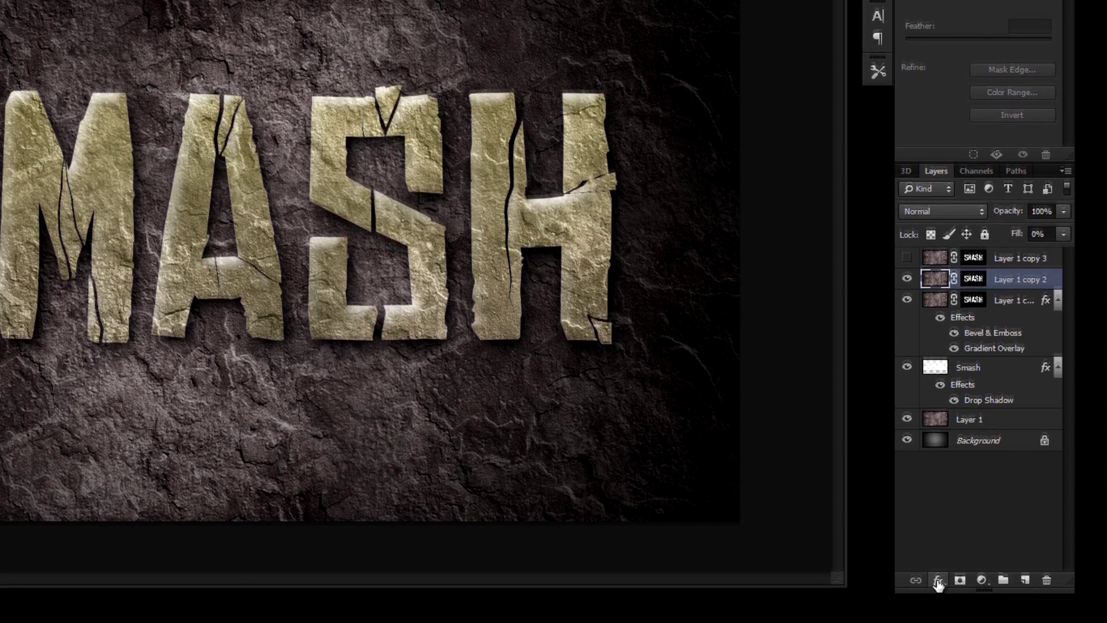
# - Add a Gradient Overlay and set its right colour stop to orange #f19300
pyautogui.click(938, 577)
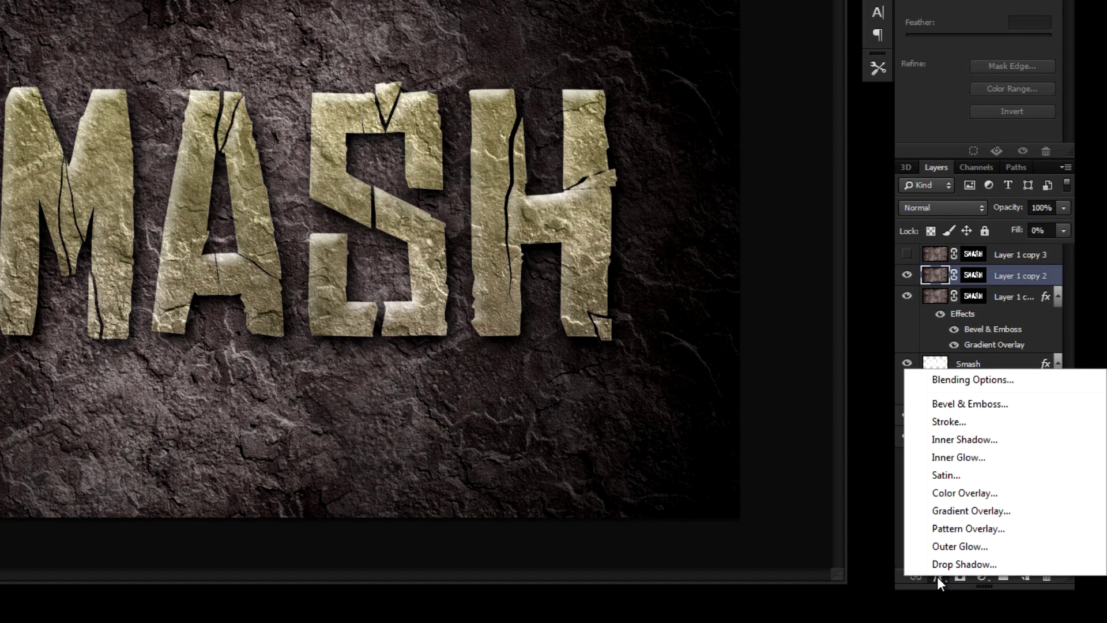
pyautogui.click(957, 509)
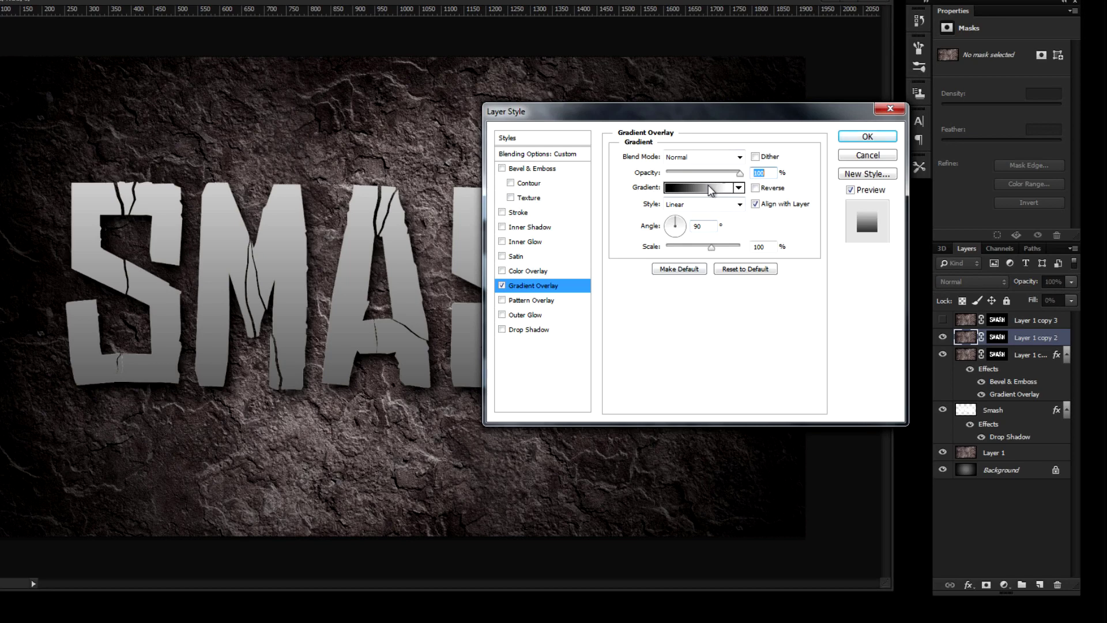
pyautogui.click(710, 188)
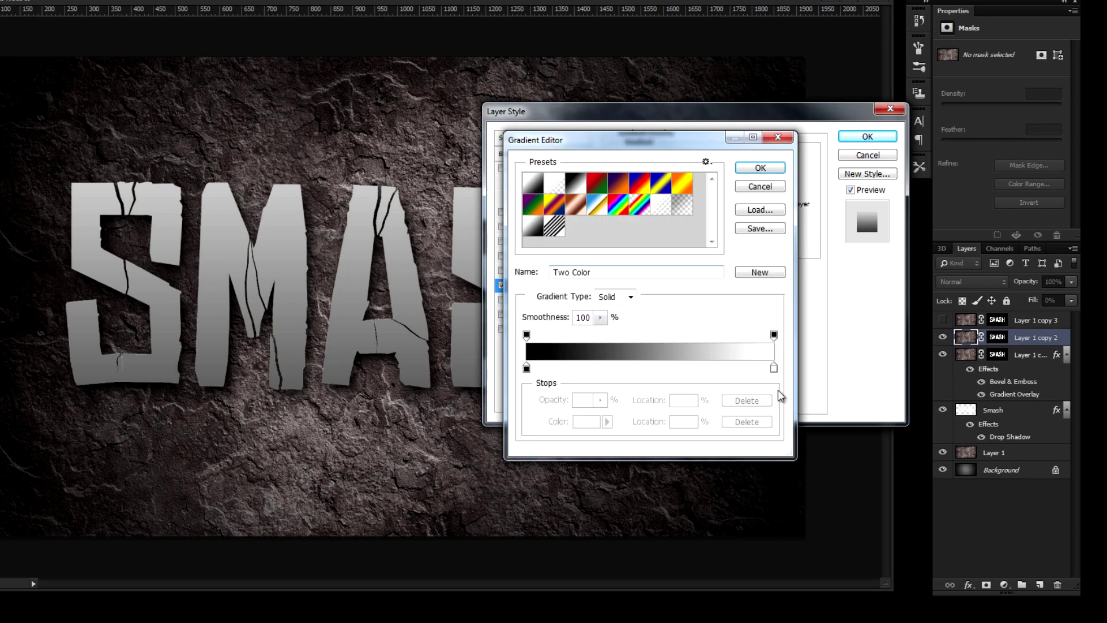
pyautogui.click(773, 368)
pyautogui.click(588, 422)
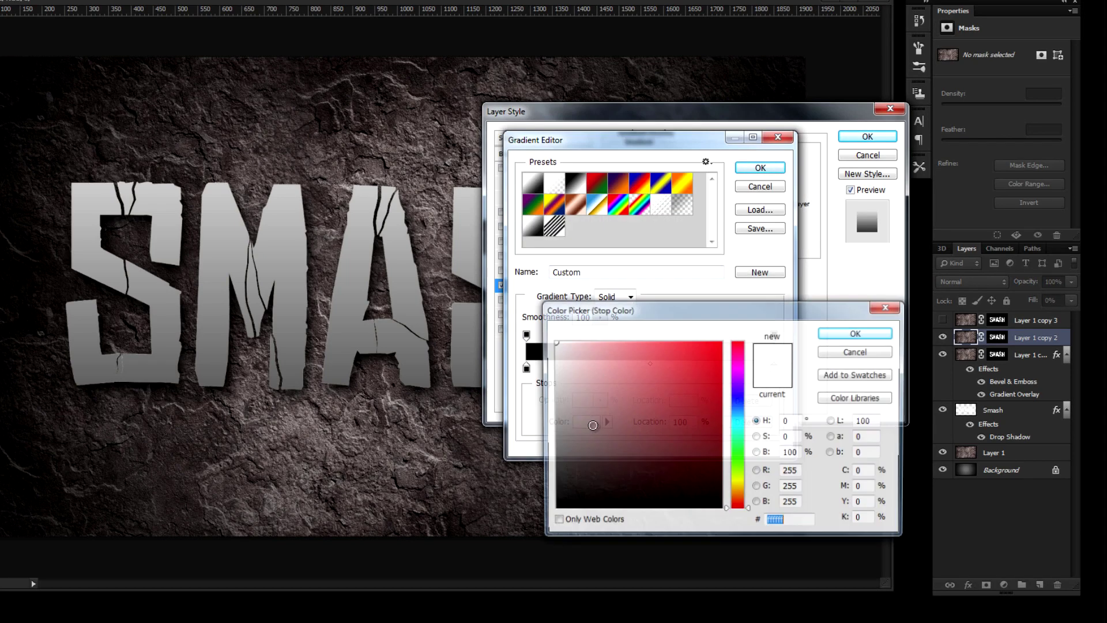
pyautogui.moveTo(739, 510); pyautogui.dragTo(740, 493)
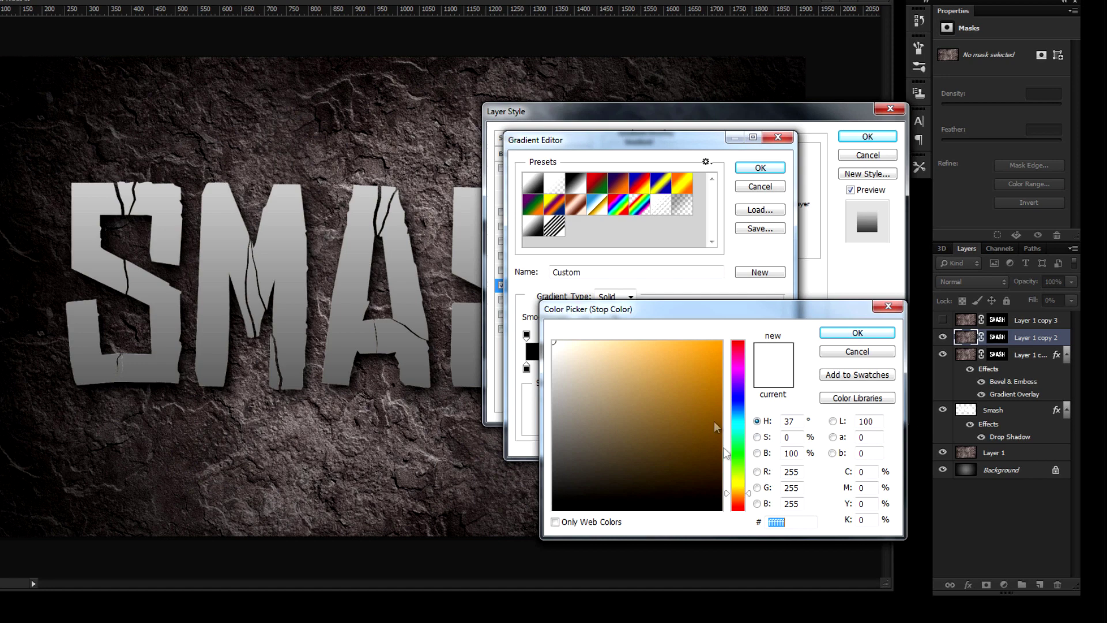
pyautogui.click(721, 350)
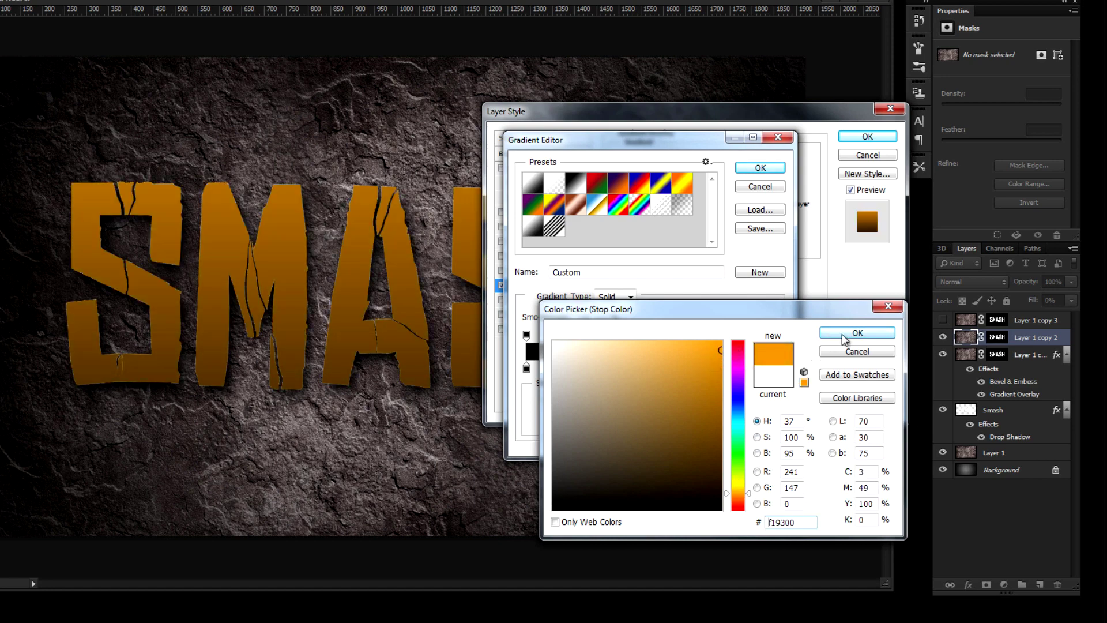
pyautogui.doubleClick(808, 521)
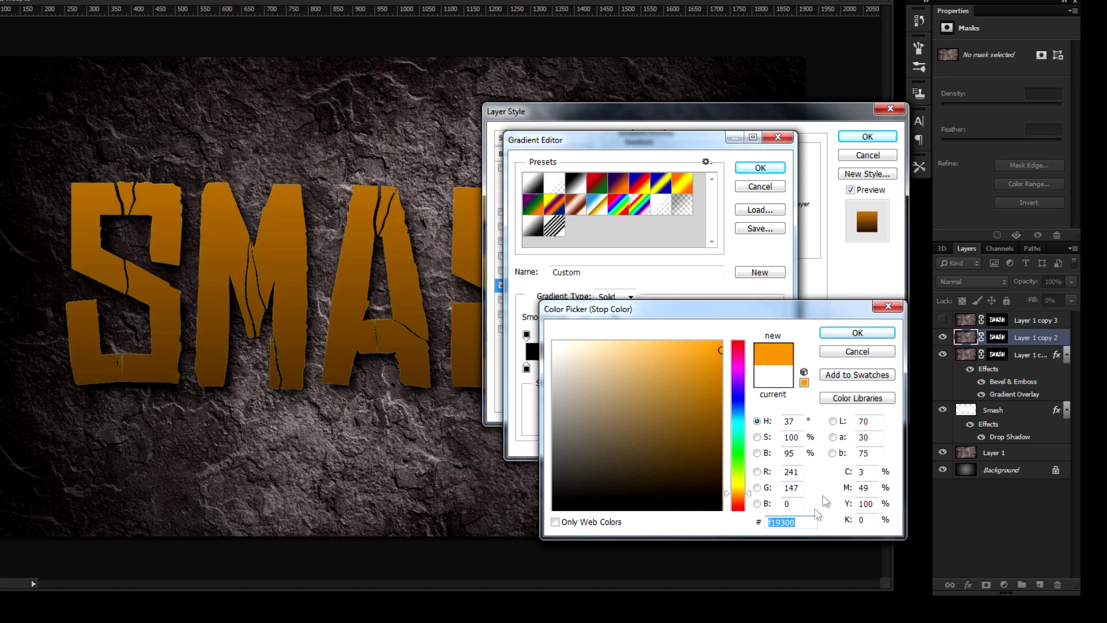
pyautogui.hotkey('ctrl', 'c')
pyautogui.click(857, 334)
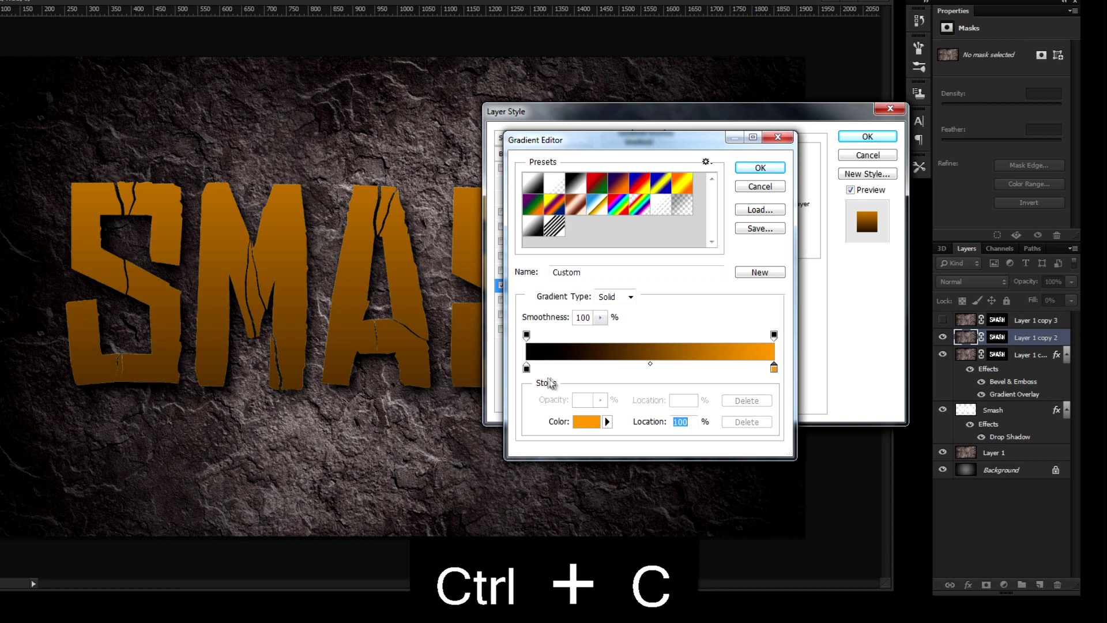
# - Make the left stop orange #f19300 with fully transparent opacity
pyautogui.click(527, 368)
pyautogui.click(587, 422)
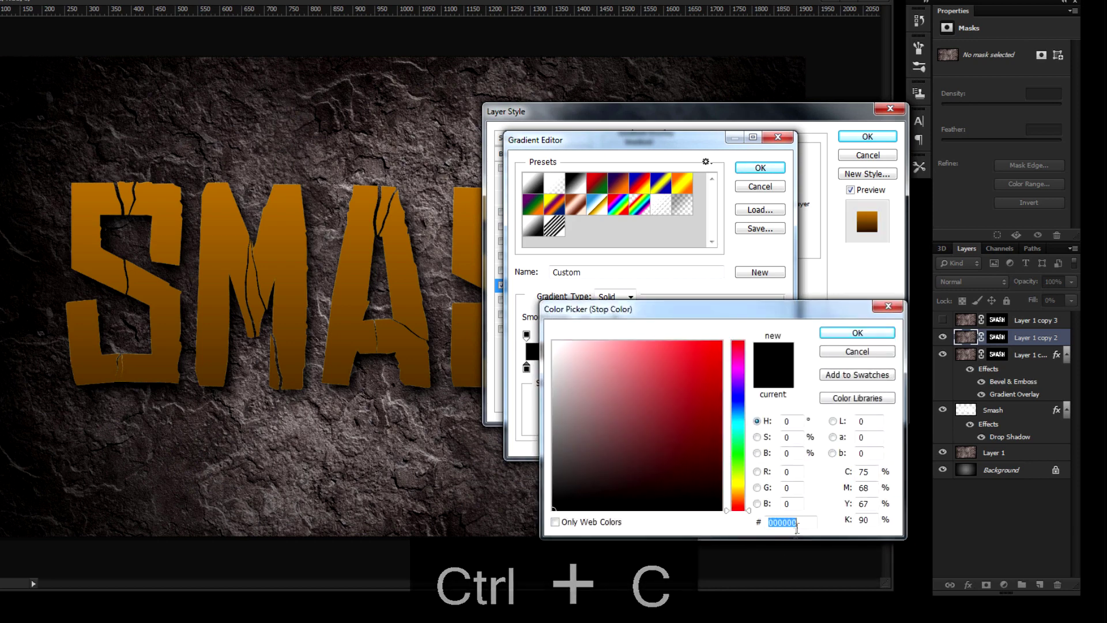
pyautogui.hotkey('ctrl', 'v')
pyautogui.click(865, 334)
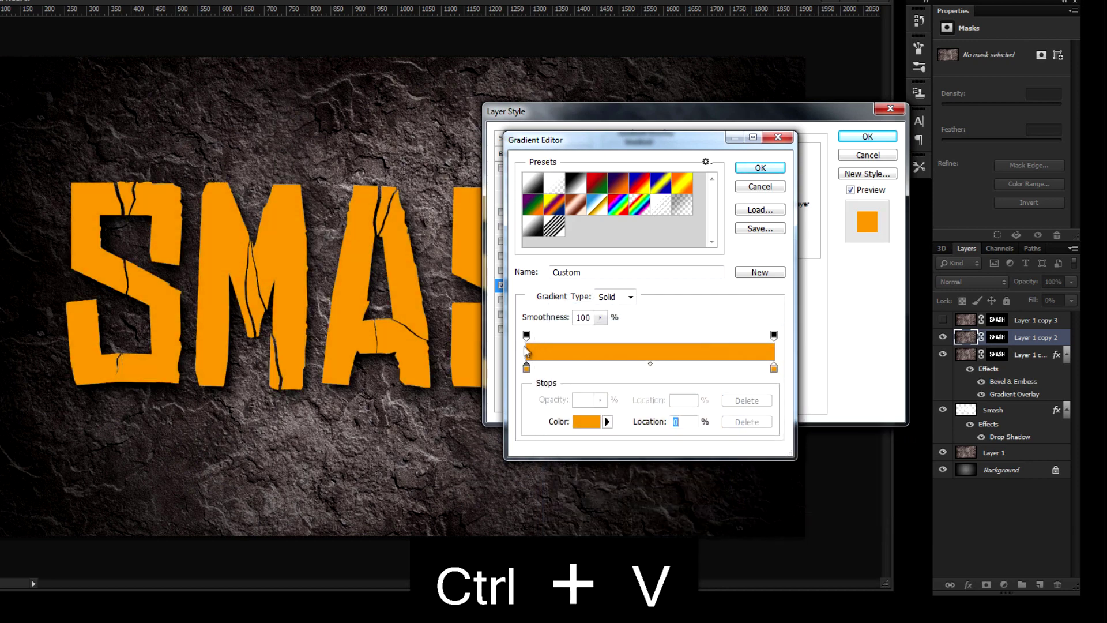
pyautogui.click(527, 335)
pyautogui.click(600, 400)
pyautogui.moveTo(601, 415); pyautogui.dragTo(474, 420)
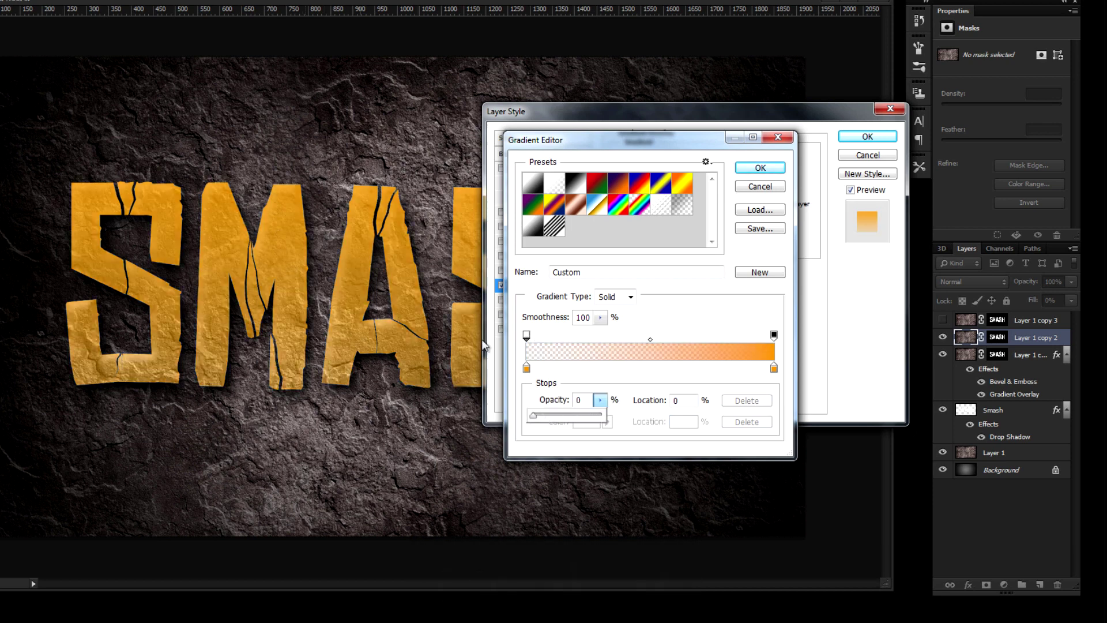
pyautogui.click(760, 168)
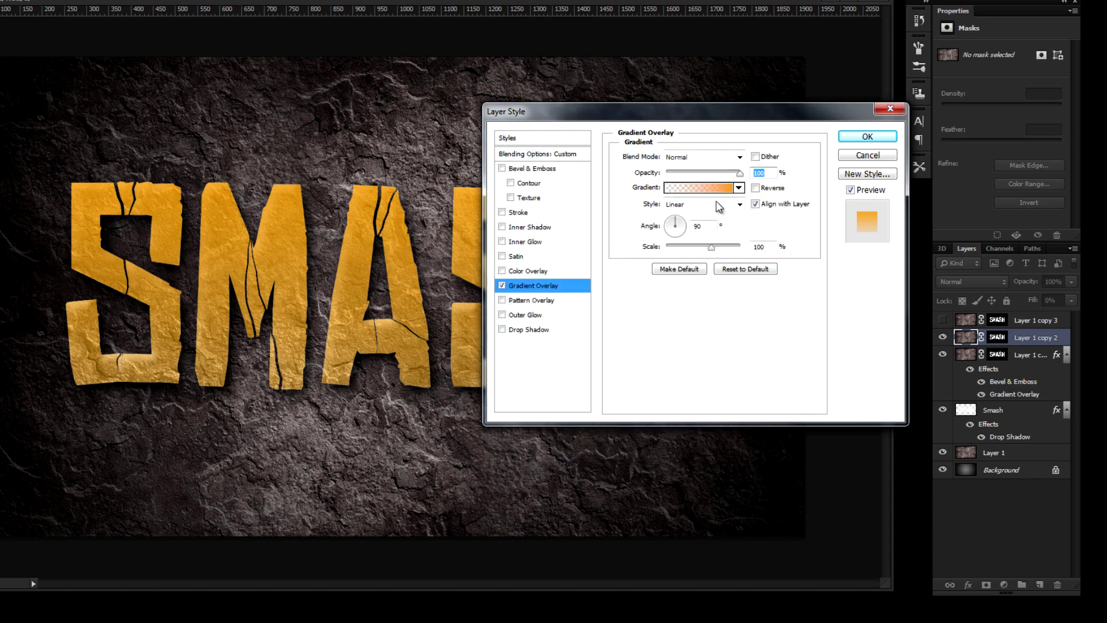
# - Move the left stop toward the middle, use Overlay blend mode at about 43% opacity
pyautogui.click(707, 190)
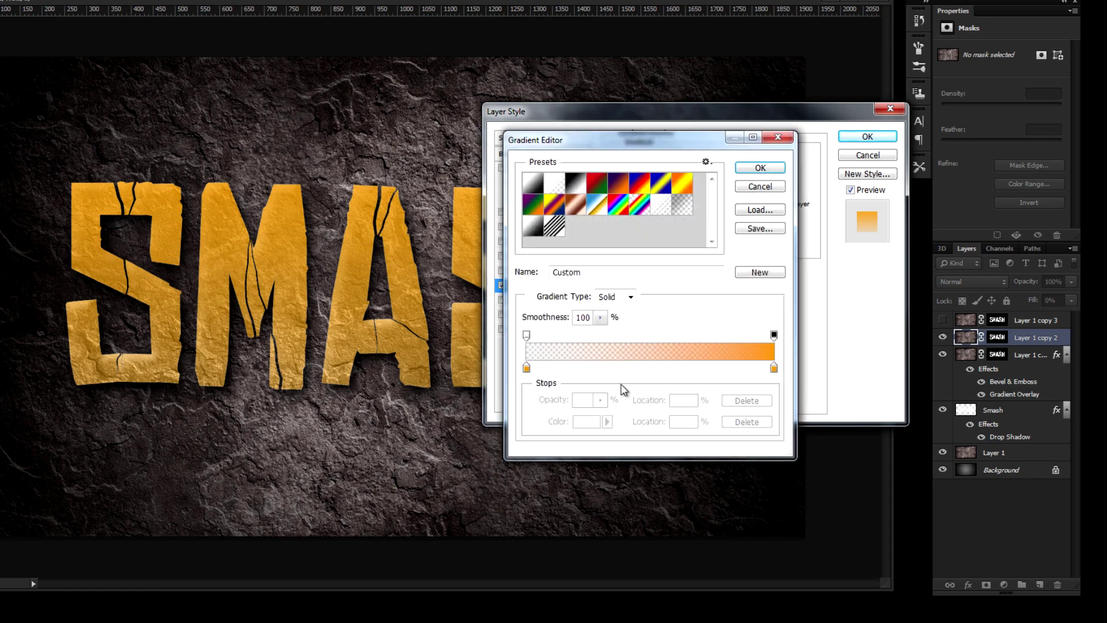
pyautogui.moveTo(526, 369); pyautogui.dragTo(655, 376)
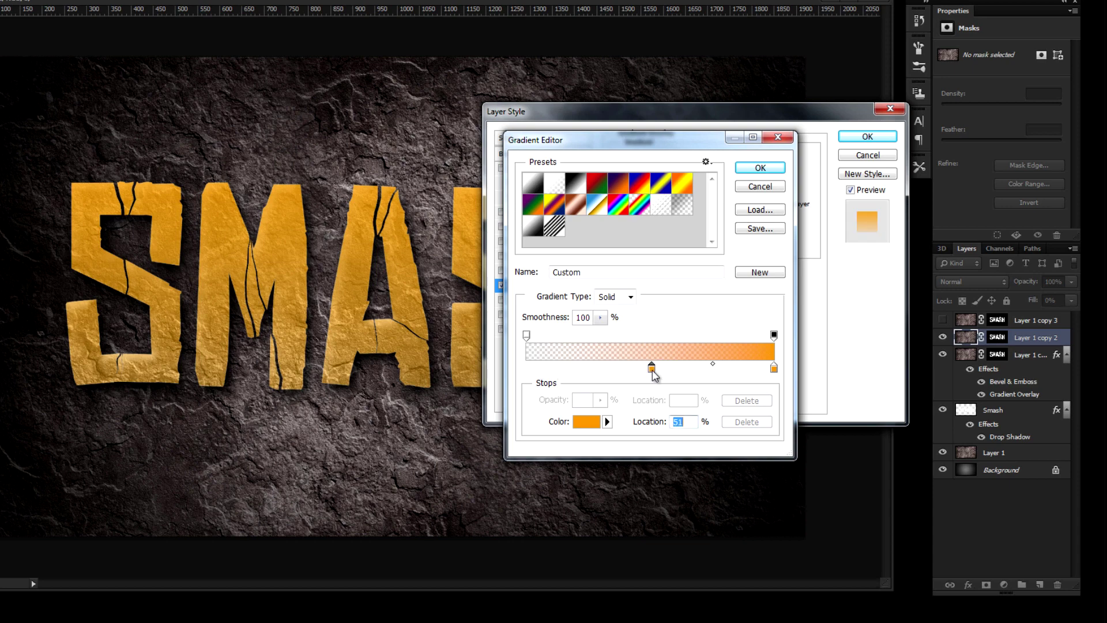
pyautogui.click(760, 168)
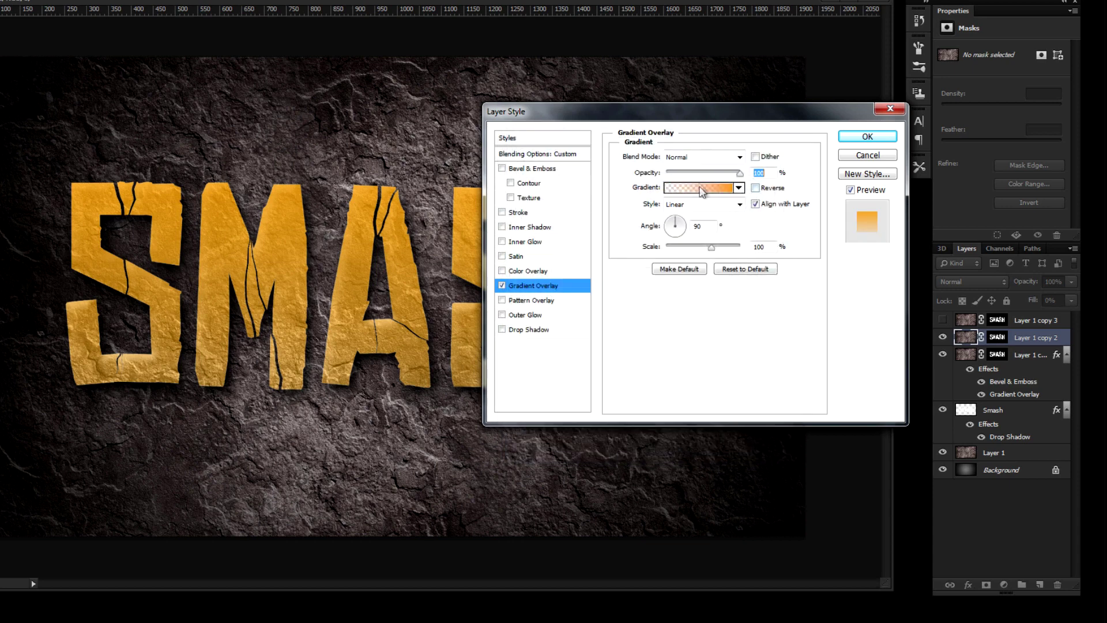
pyautogui.click(699, 161)
pyautogui.click(684, 335)
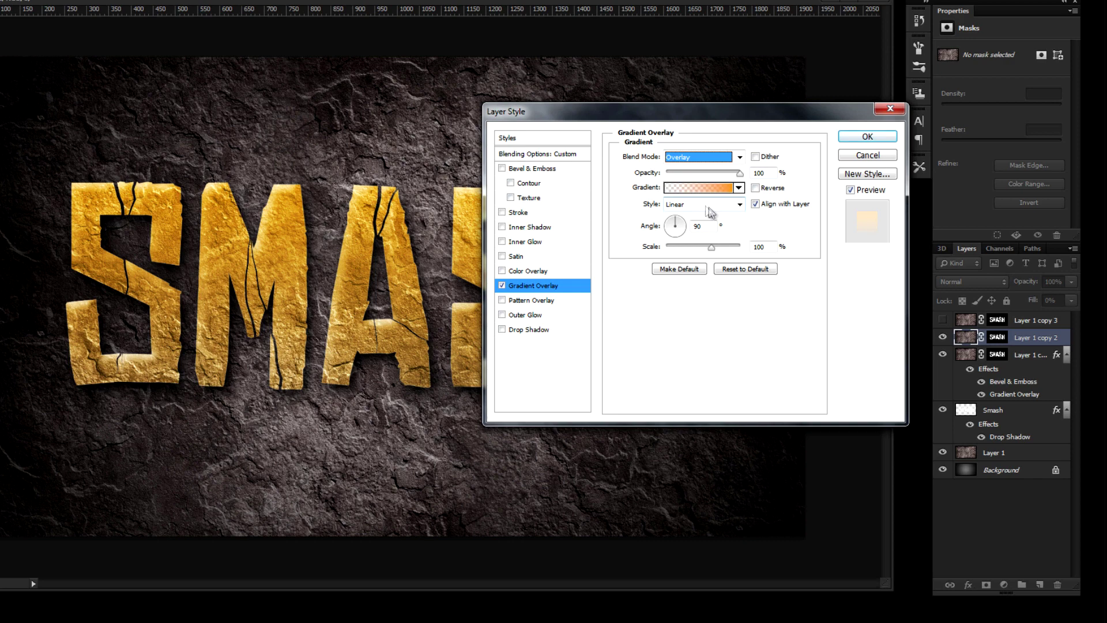
pyautogui.moveTo(738, 173); pyautogui.dragTo(696, 179)
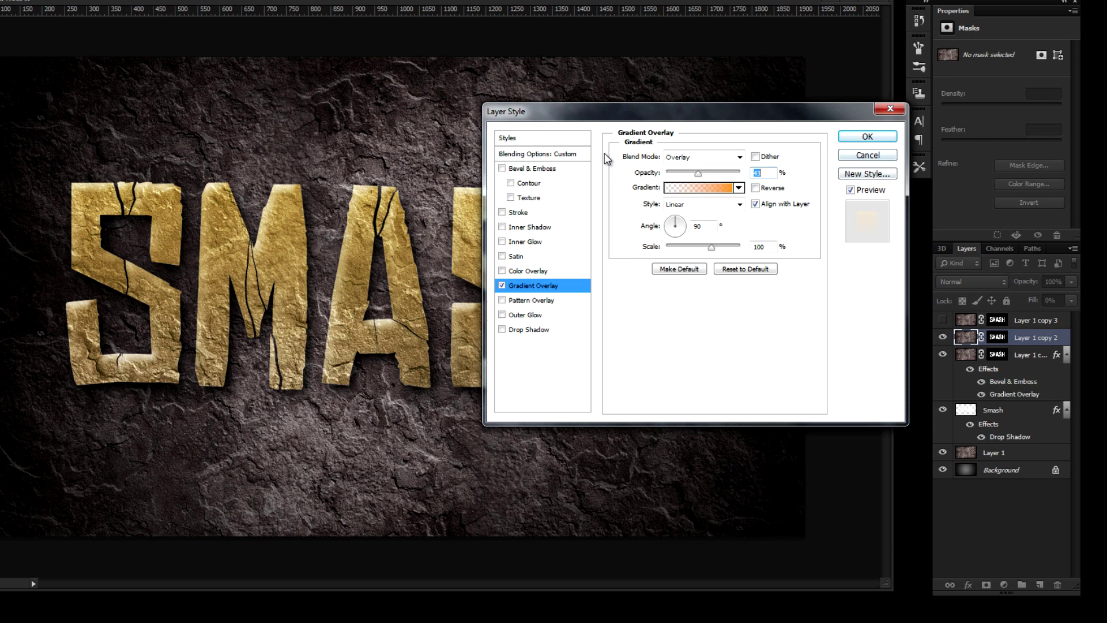
pyautogui.click(867, 138)
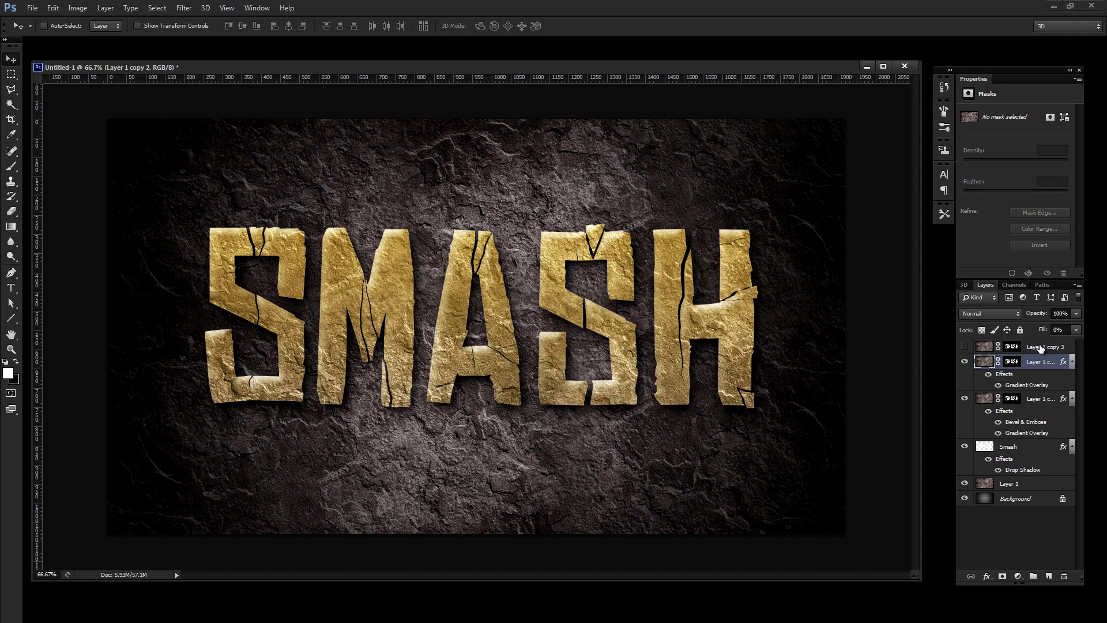
# - Show Layer 1 copy 3 and reduce its fill to 0%
pyautogui.click(1041, 348)
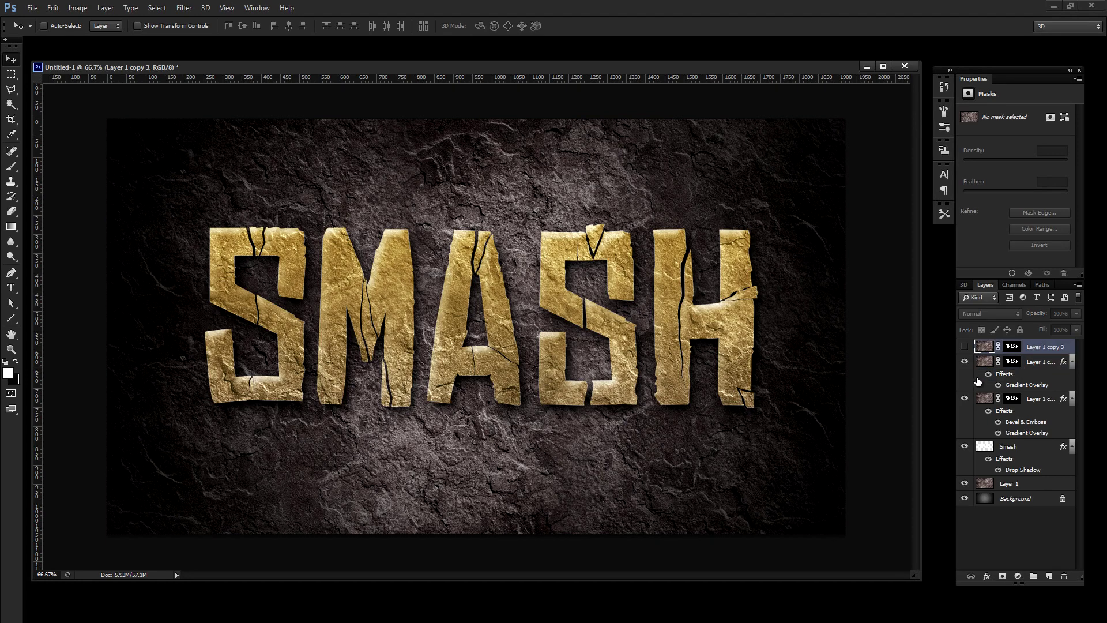
pyautogui.click(965, 346)
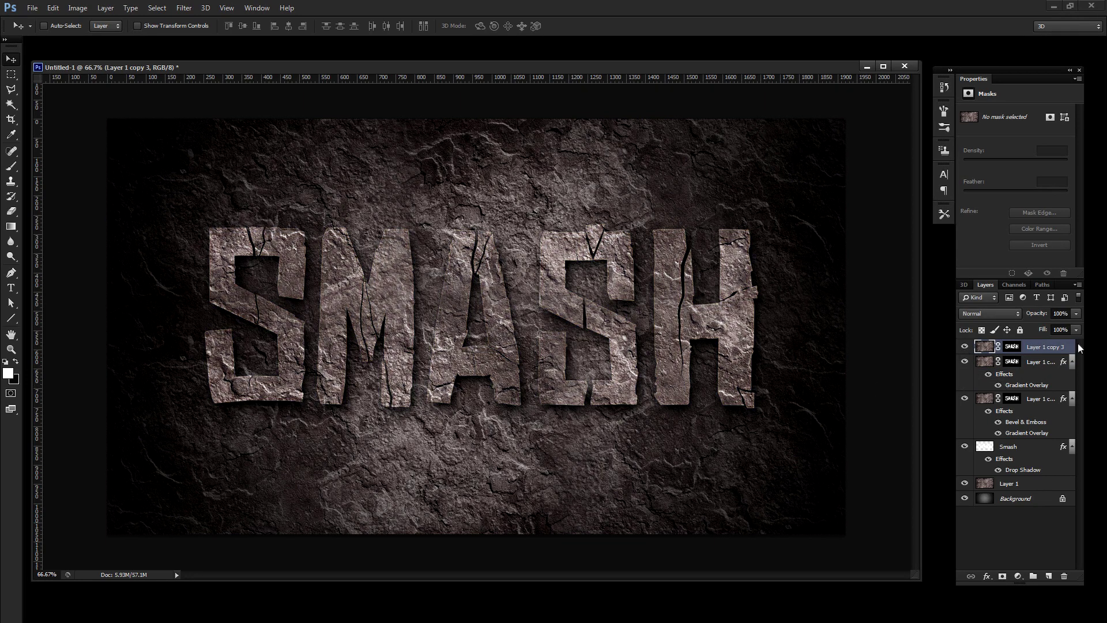
pyautogui.click(1076, 331)
pyautogui.moveTo(1072, 348); pyautogui.dragTo(998, 347)
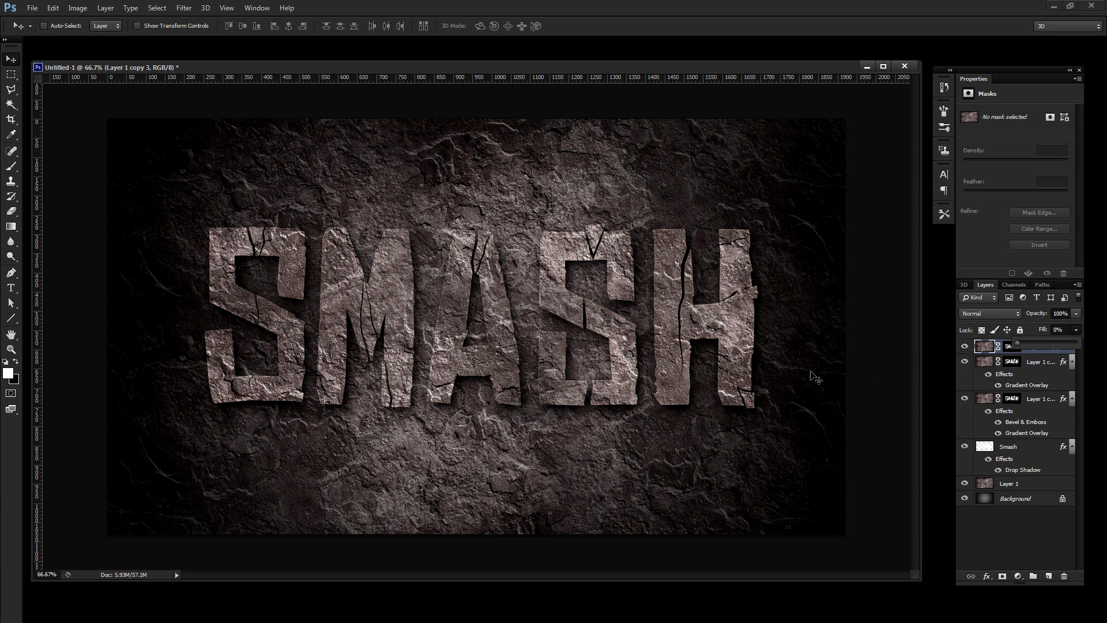
pyautogui.click(1041, 360)
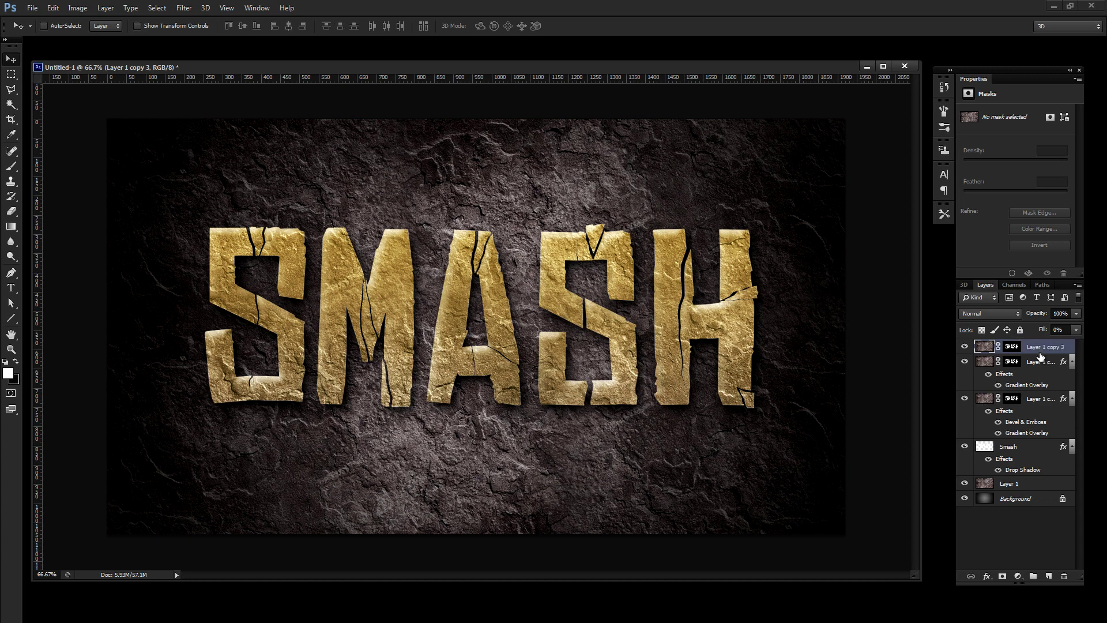
# - Add a Chisel Hard bevel: size 2 px, highlight 100%, shadow about 88%, depth about 307%
pyautogui.click(987, 576)
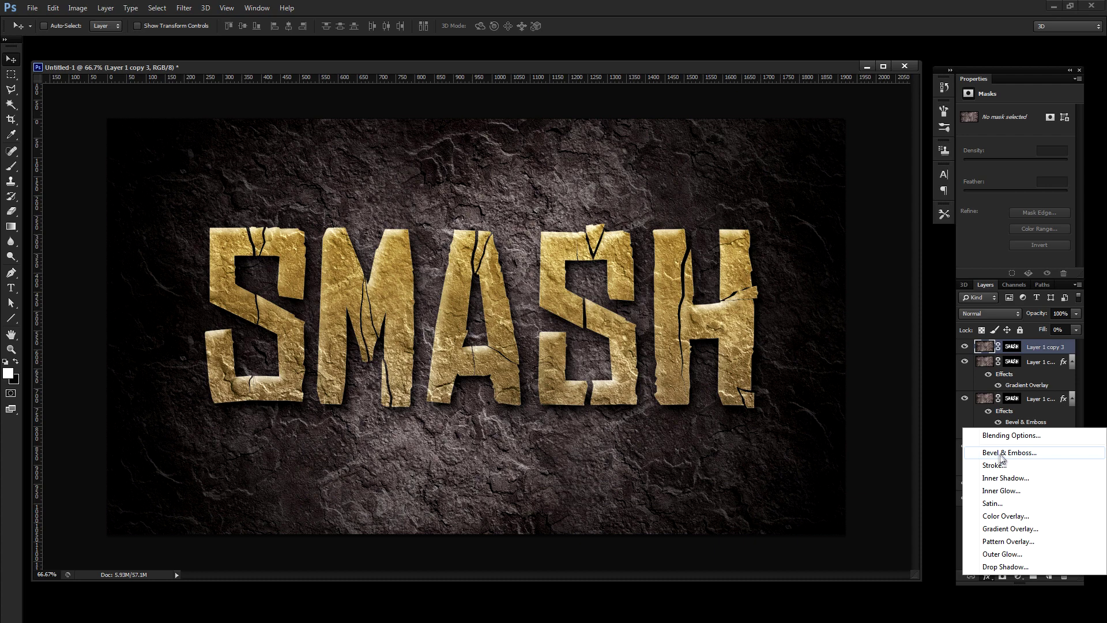
pyautogui.click(1008, 452)
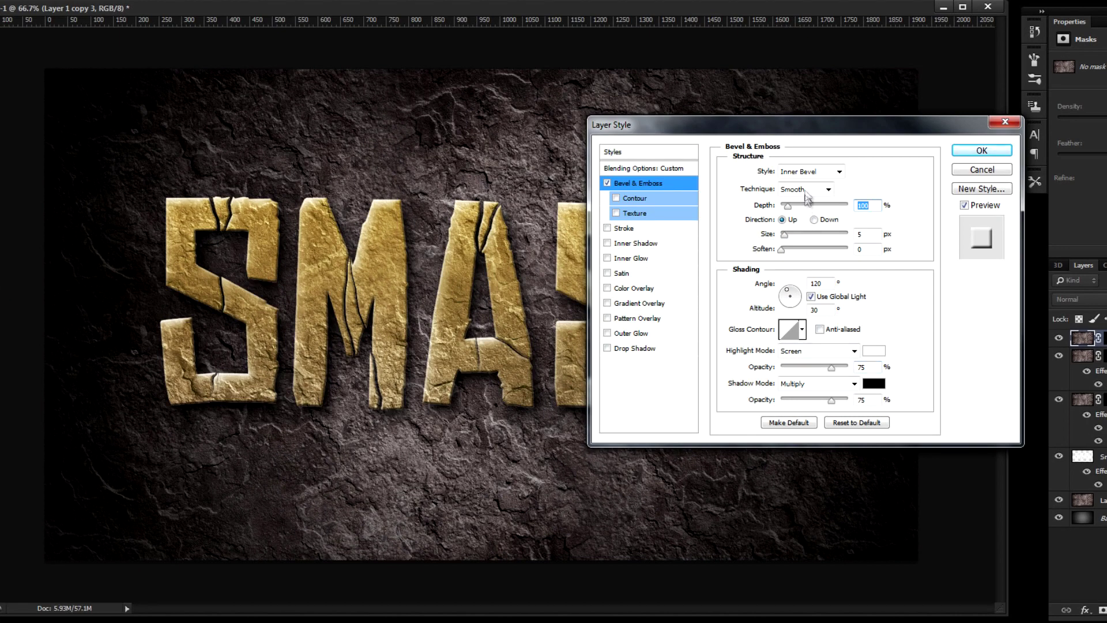
pyautogui.click(804, 190)
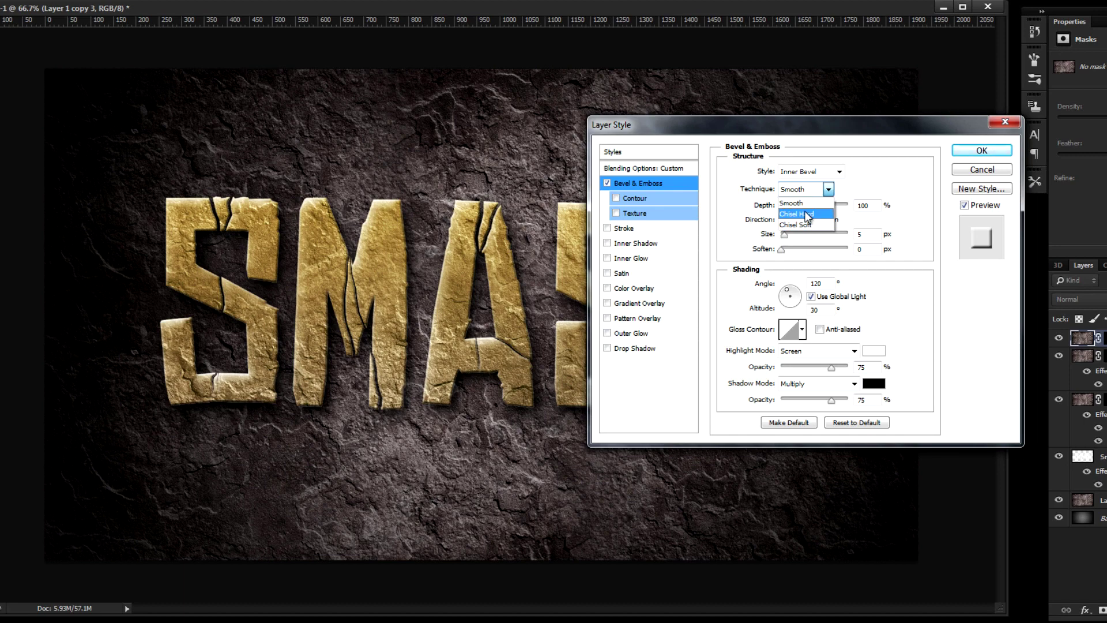
pyautogui.click(806, 214)
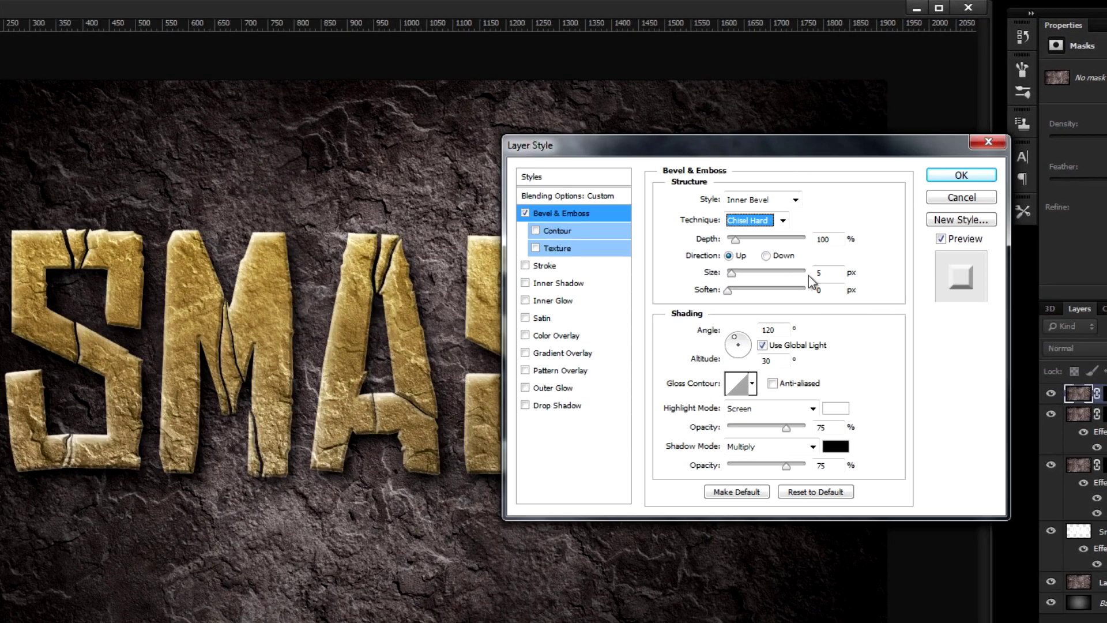
pyautogui.click(825, 272)
pyautogui.write('2')
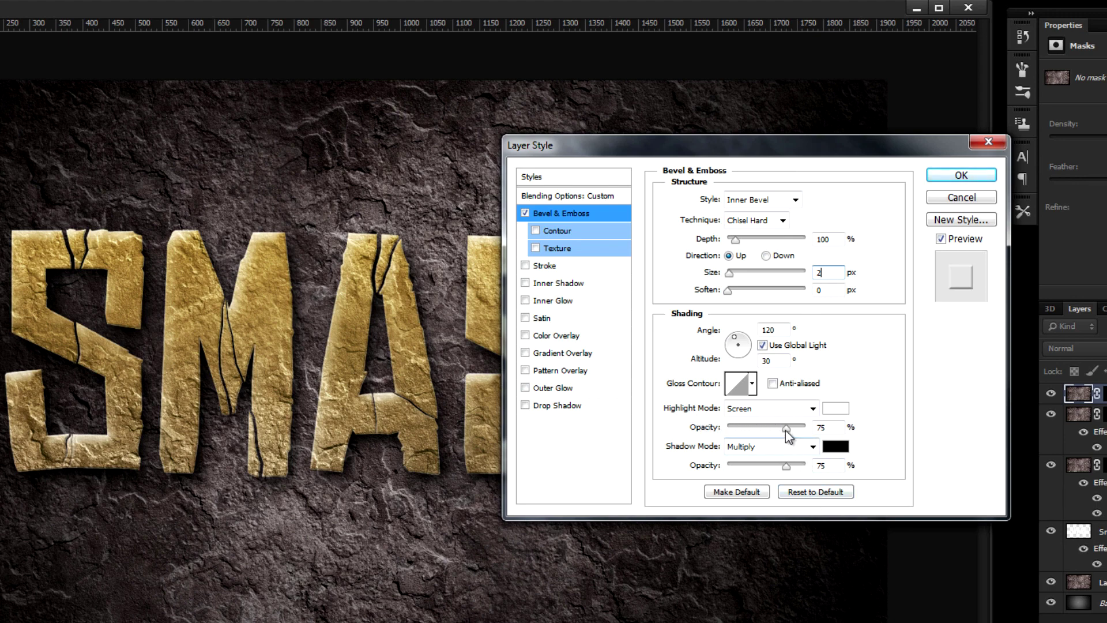
pyautogui.moveTo(786, 428); pyautogui.dragTo(822, 431)
pyautogui.moveTo(786, 468); pyautogui.dragTo(797, 468)
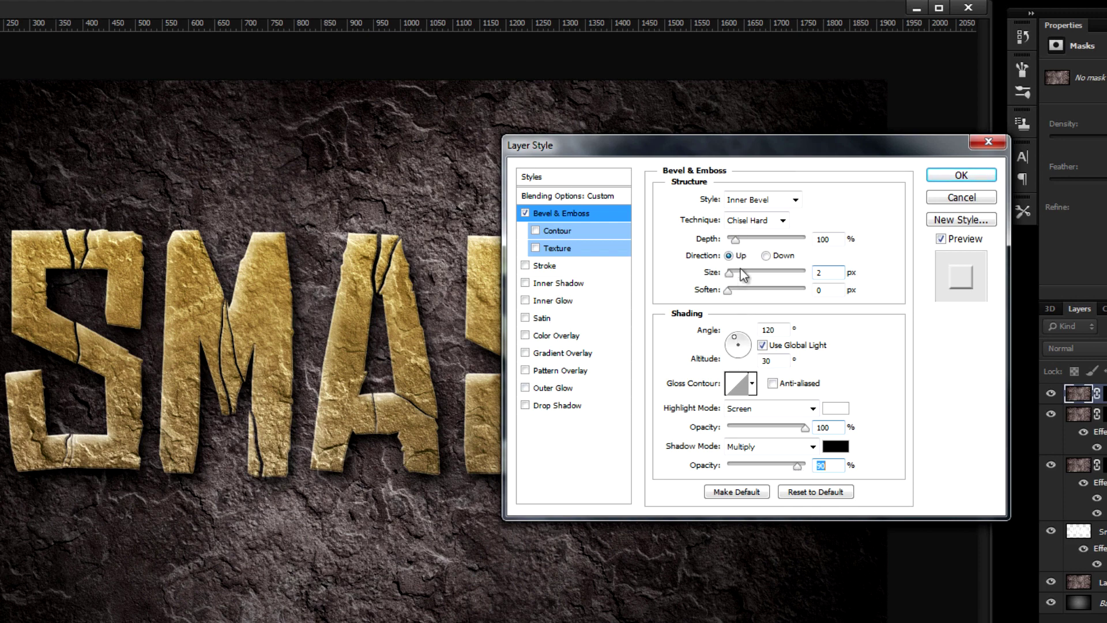
pyautogui.moveTo(738, 241); pyautogui.dragTo(771, 247)
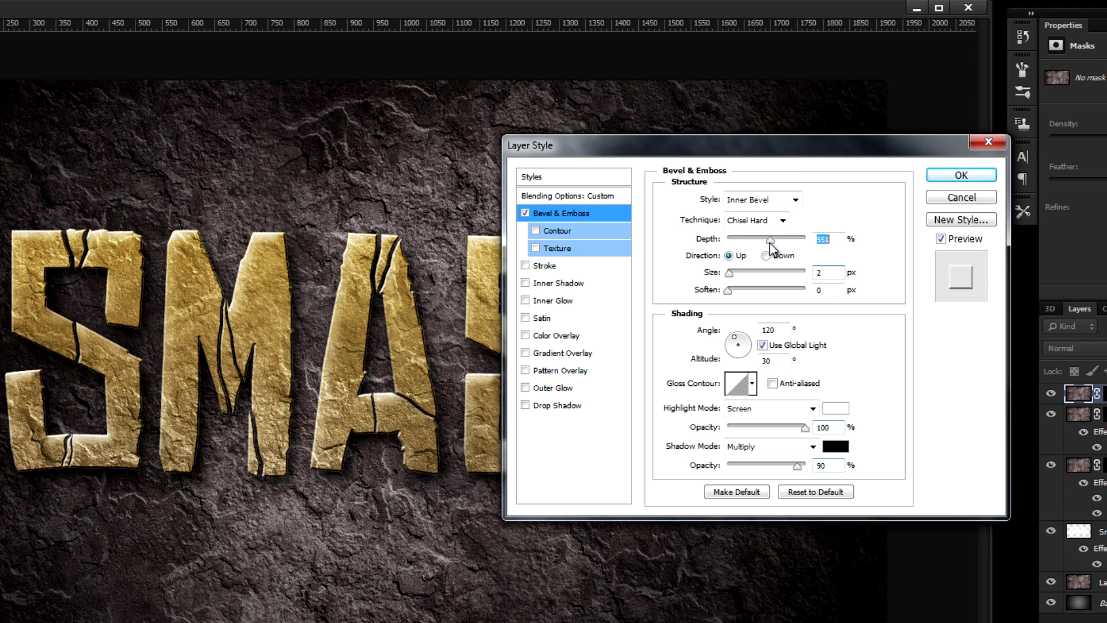
pyautogui.click(960, 175)
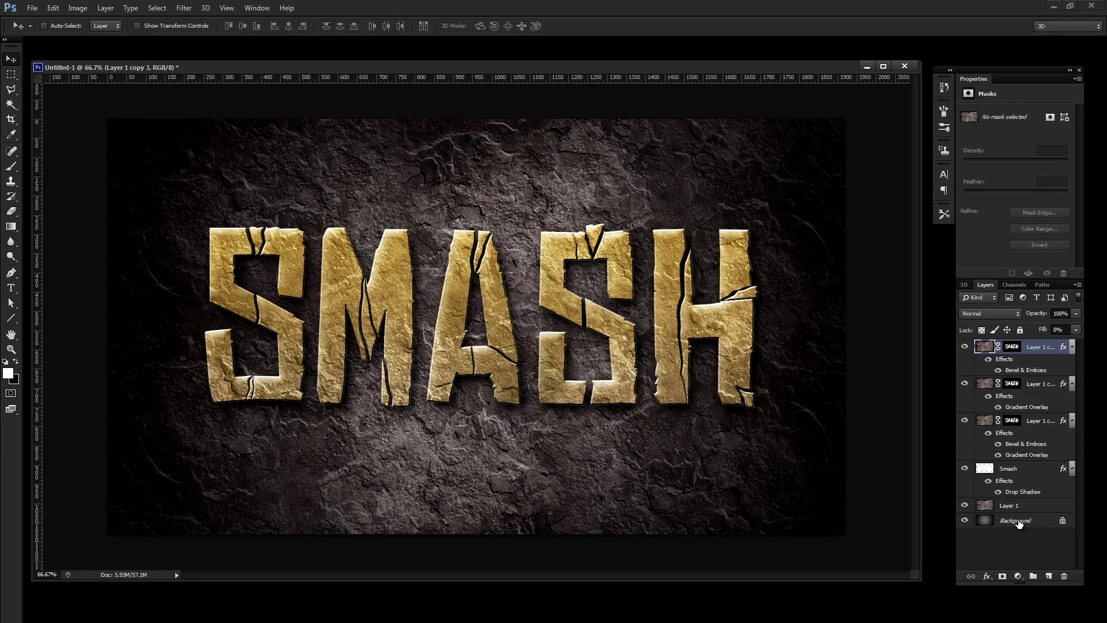
# - Add a new layer above Background and set up a large 0%-hardness black brush
pyautogui.click(1019, 522)
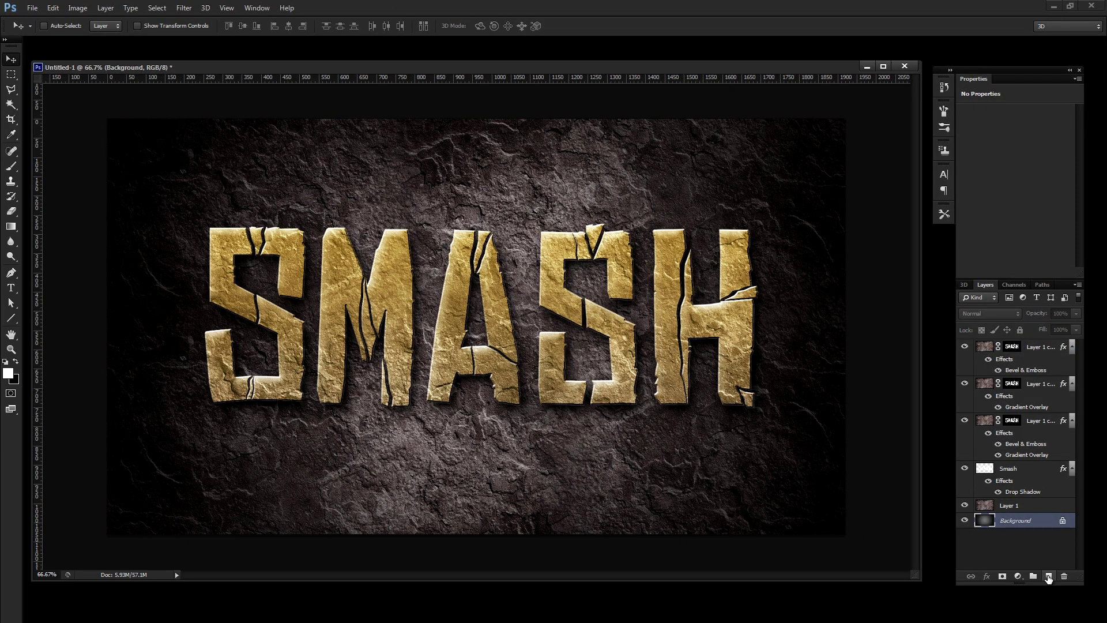
pyautogui.click(1049, 577)
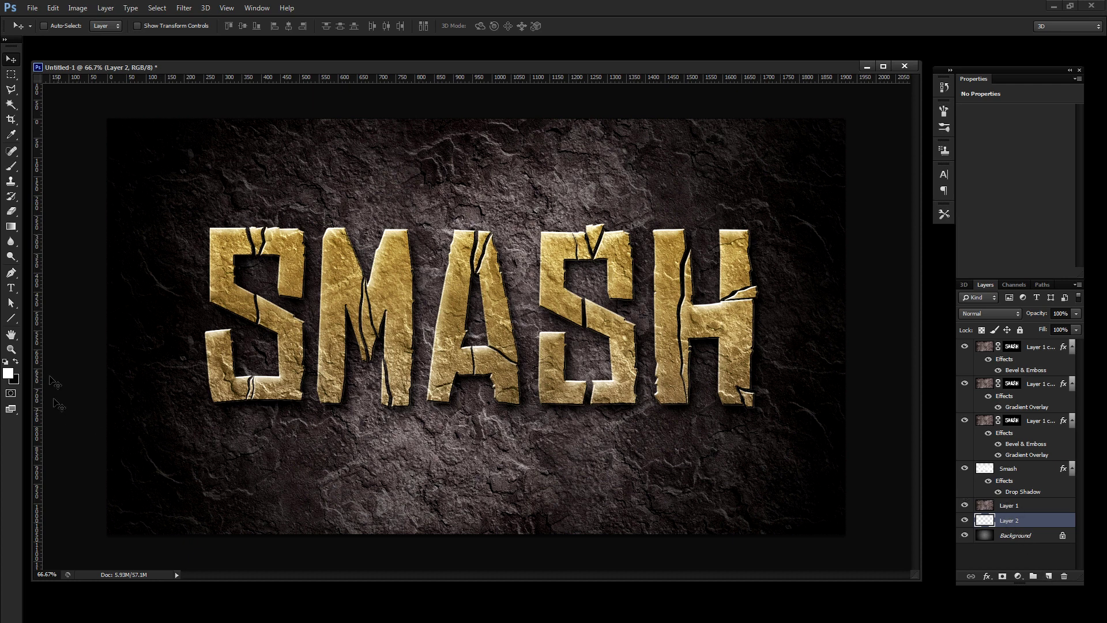
pyautogui.click(12, 170)
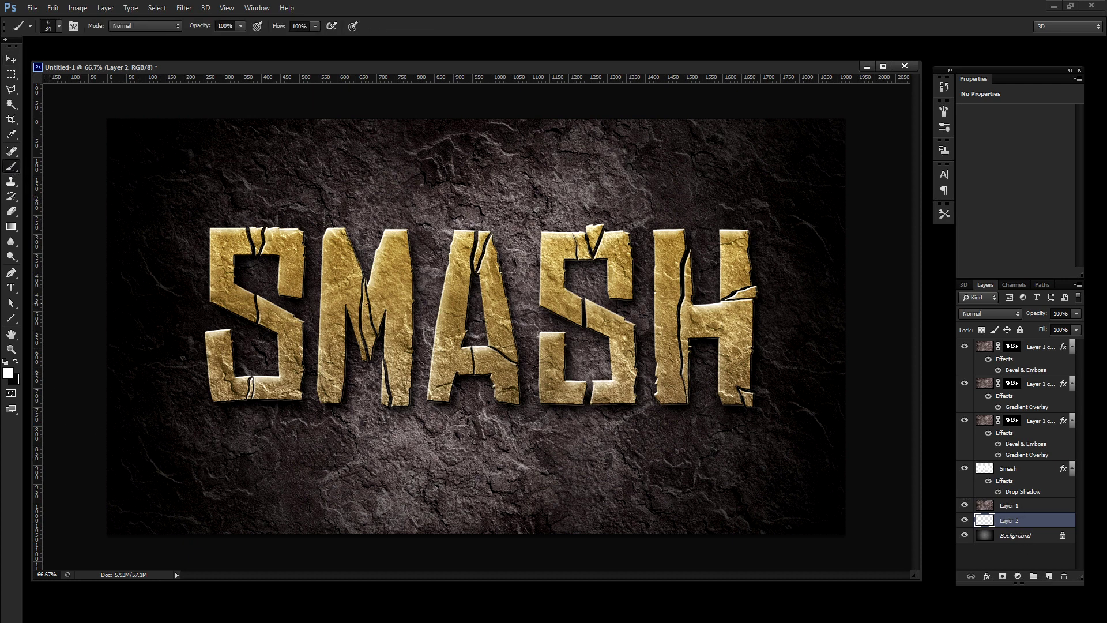
pyautogui.rightClick(343, 257)
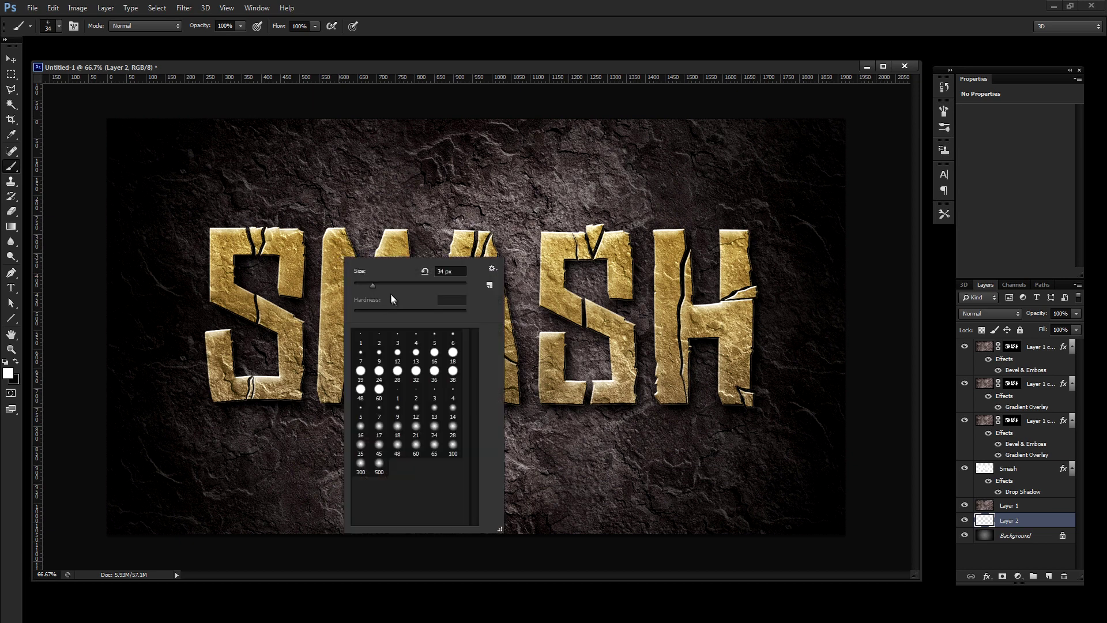
pyautogui.click(397, 372)
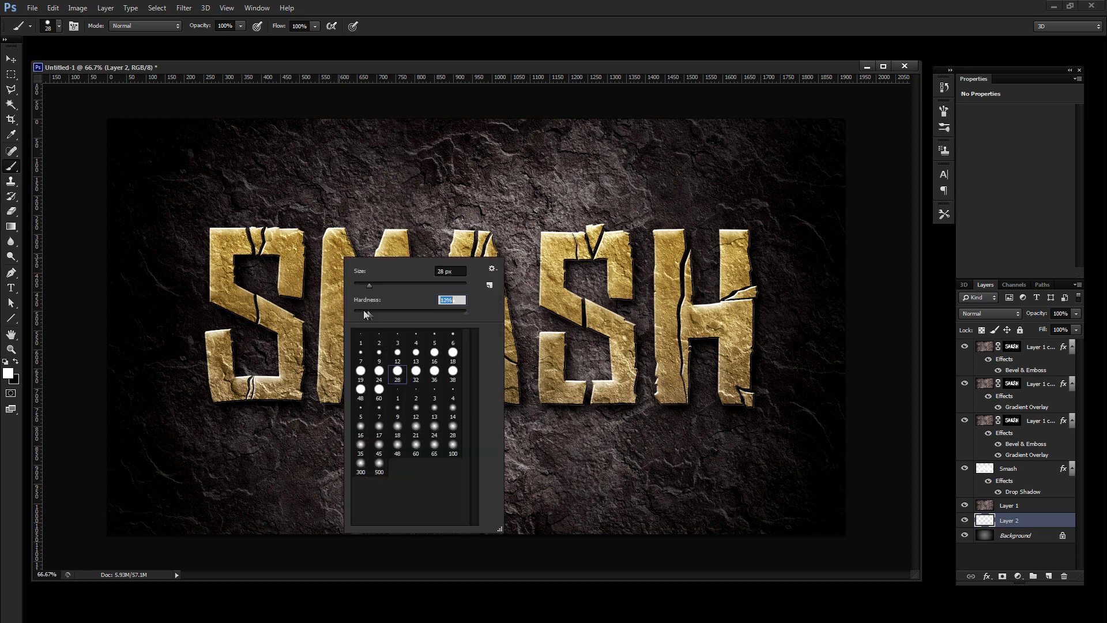
pyautogui.moveTo(372, 314)
pyautogui.mouseDown()
pyautogui.moveTo(353, 313)
pyautogui.moveTo(400, 285)
pyautogui.moveTo(450, 289)
pyautogui.mouseUp()
pyautogui.click(378, 290)
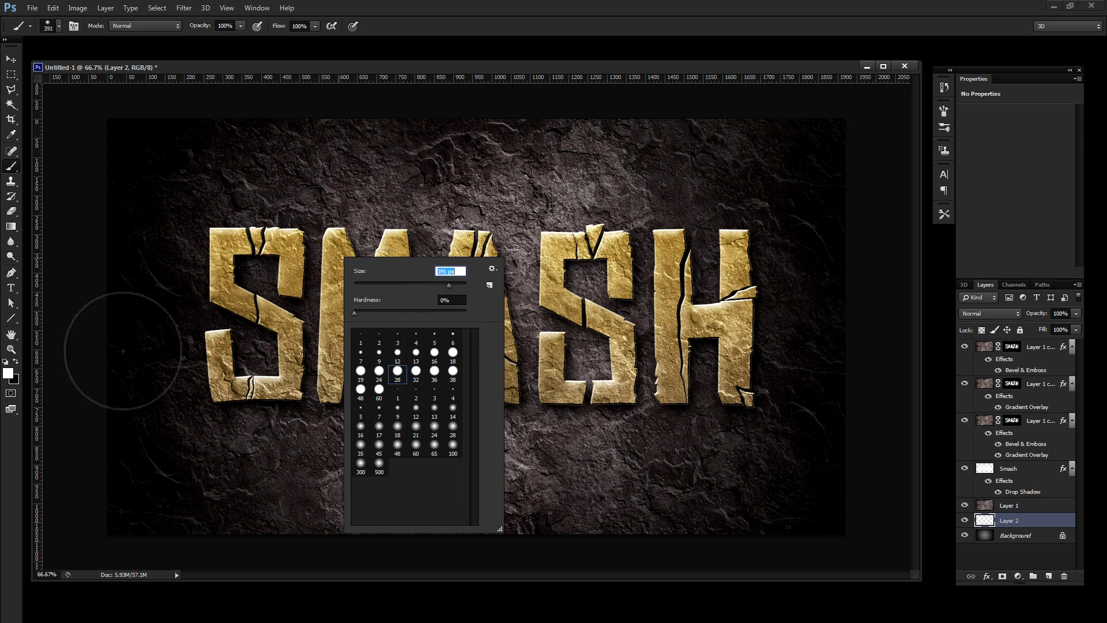
pyautogui.click(15, 361)
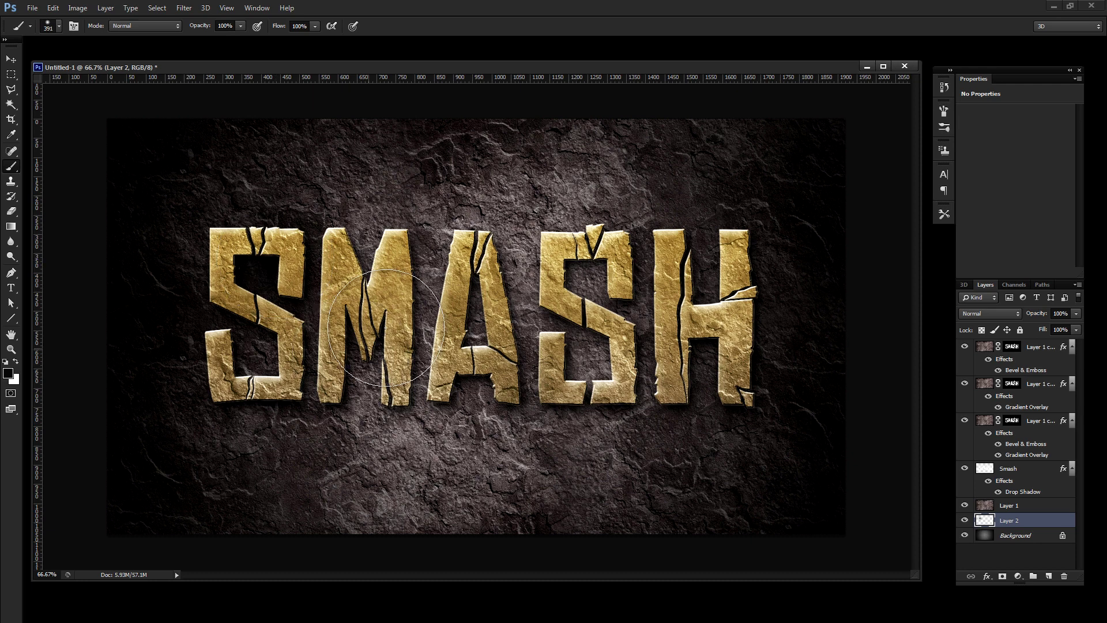
# - Paint shadows under the A and S and inside the H, at 64% layer opacity
pyautogui.moveTo(529, 392)
pyautogui.mouseDown()
pyautogui.moveTo(565, 276)
pyautogui.moveTo(663, 312)
pyautogui.moveTo(640, 302)
pyautogui.moveTo(382, 383)
pyautogui.moveTo(301, 375)
pyautogui.mouseUp()
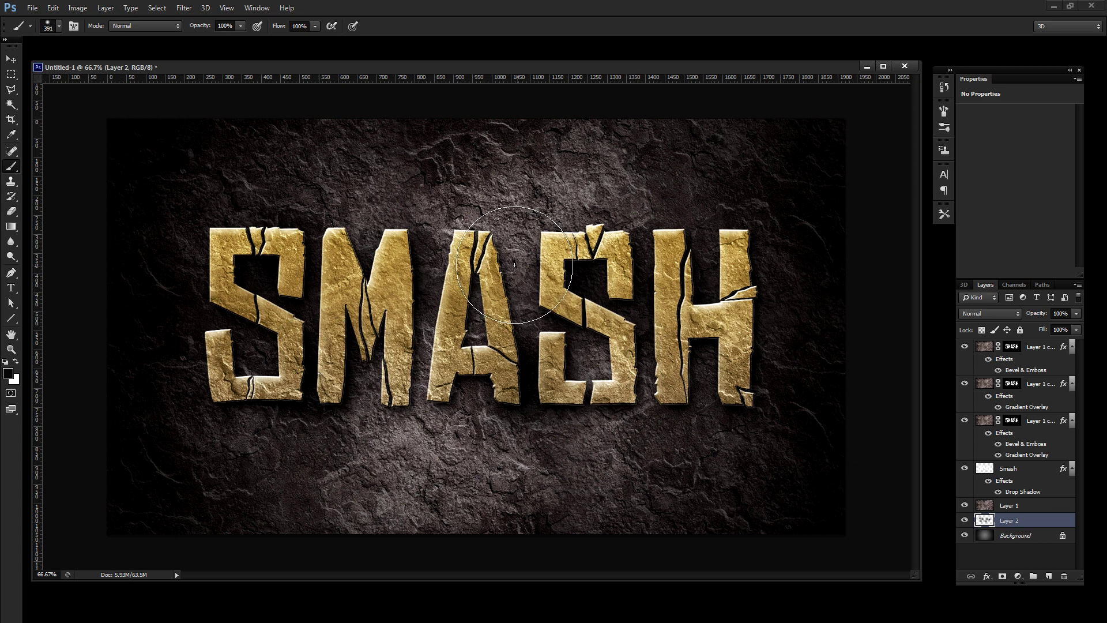
pyautogui.moveTo(514, 261); pyautogui.dragTo(544, 294)
pyautogui.moveTo(761, 367); pyautogui.dragTo(698, 352)
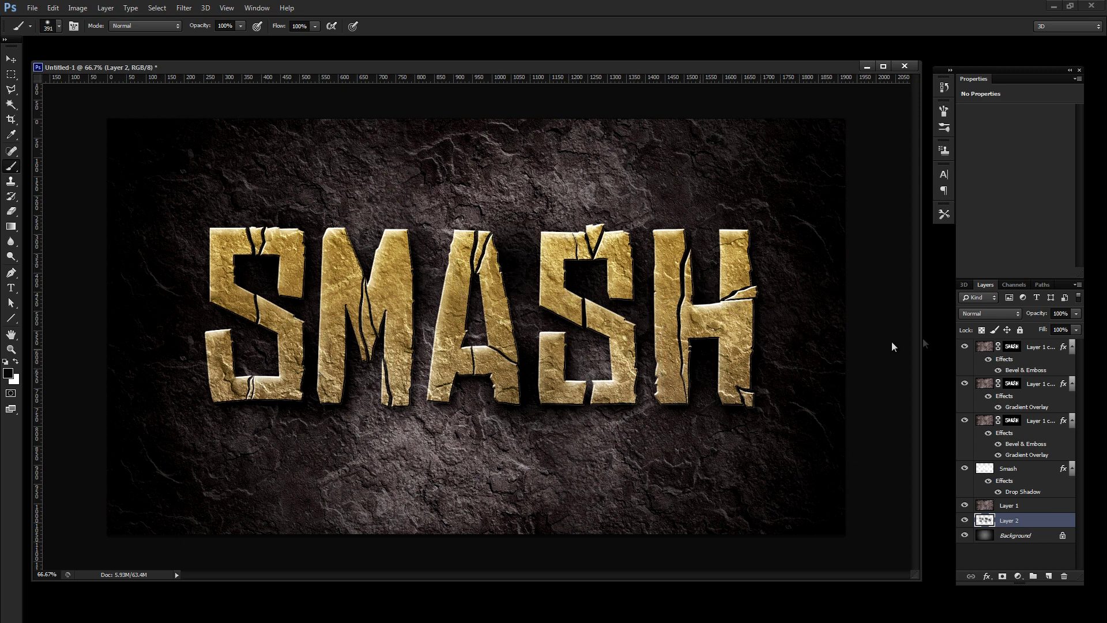
pyautogui.click(1075, 316)
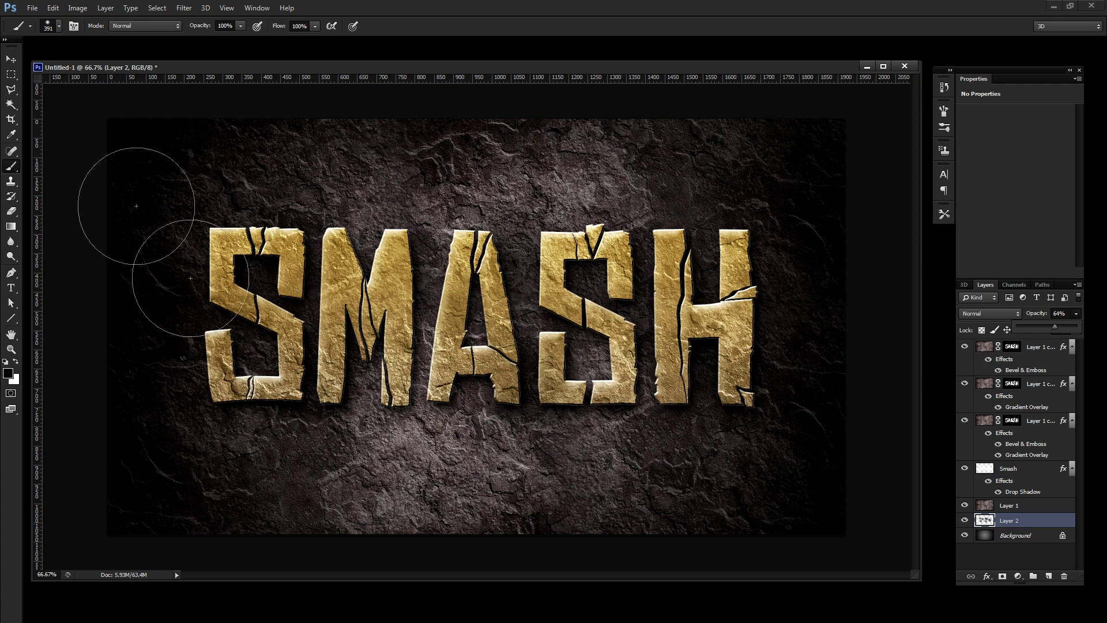
pyautogui.click(13, 59)
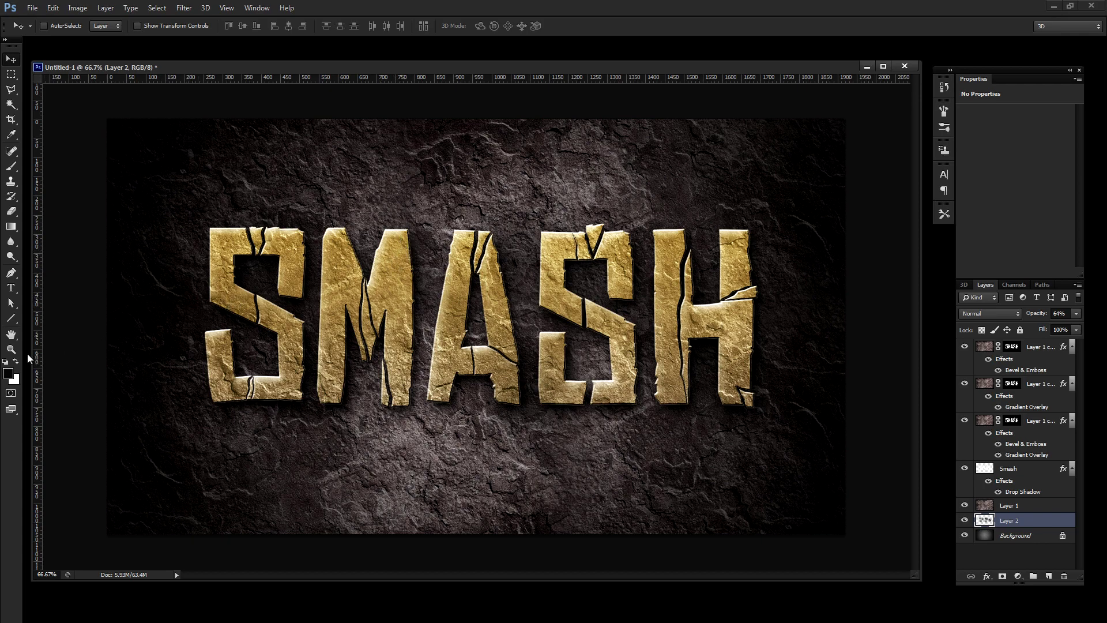
pyautogui.click(11, 349)
pyautogui.click(531, 307)
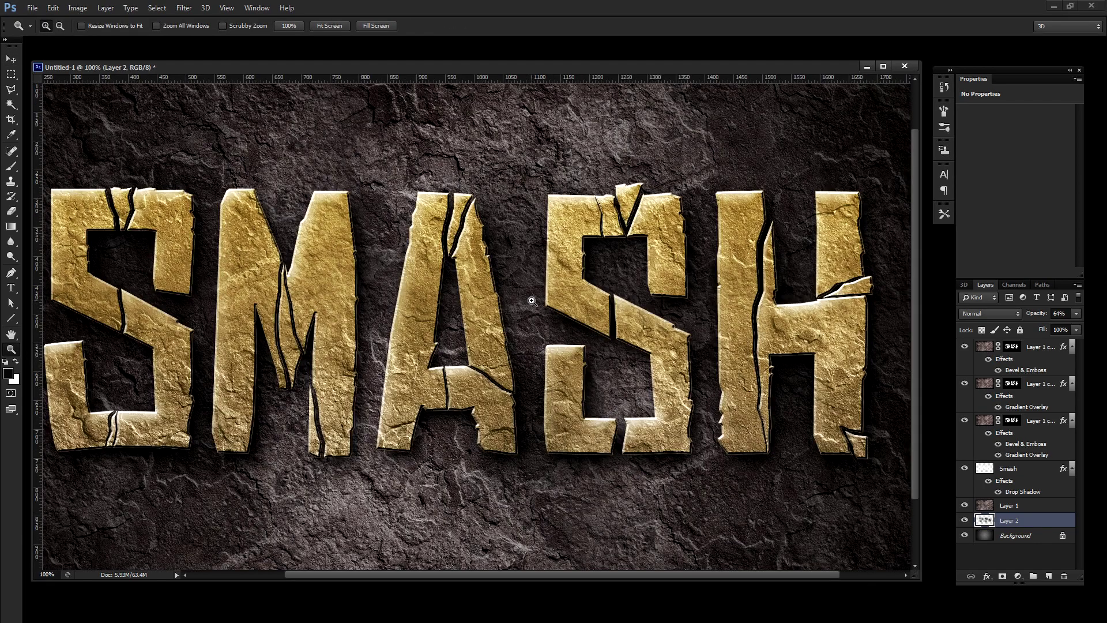
pyautogui.moveTo(533, 346); pyautogui.dragTo(450, 333)
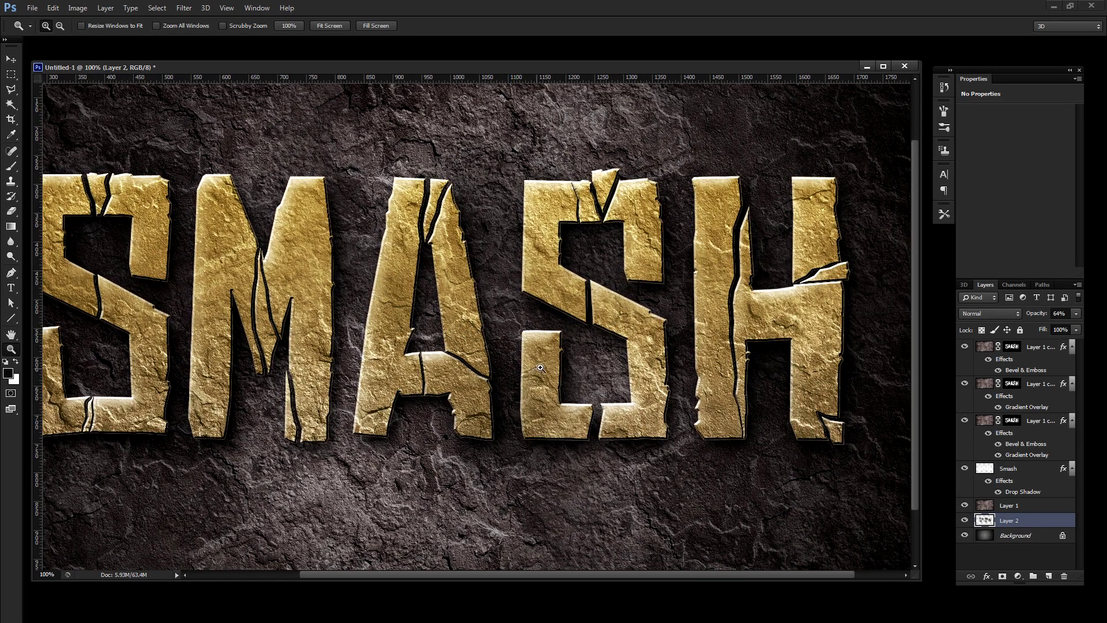
pyautogui.moveTo(774, 340); pyautogui.dragTo(723, 343)
pyautogui.moveTo(557, 346); pyautogui.dragTo(659, 344)
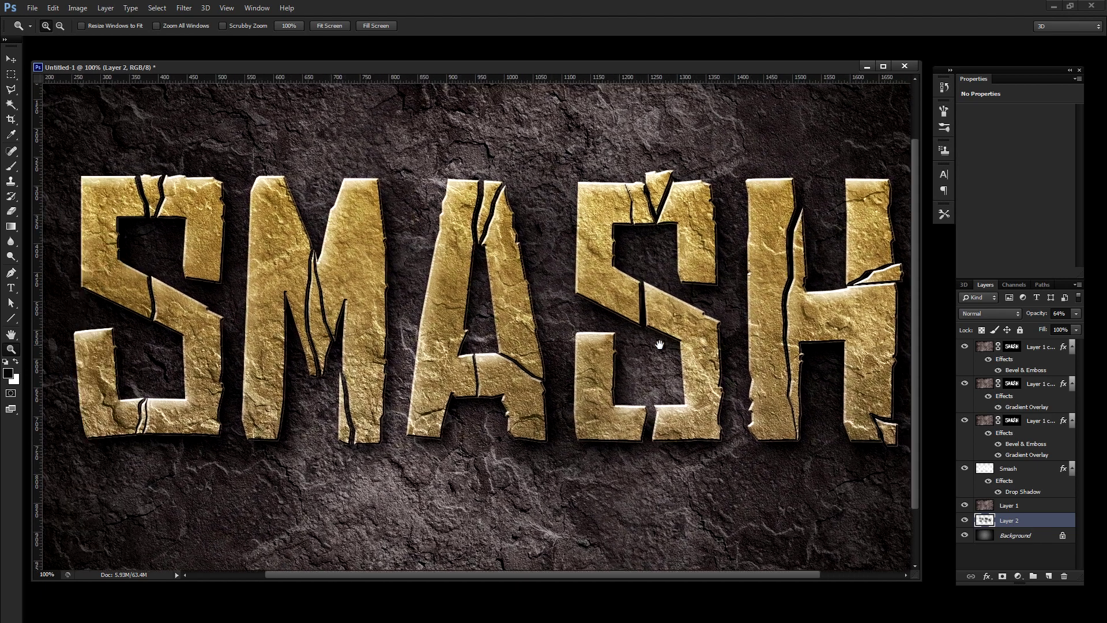
pyautogui.click(1015, 468)
pyautogui.moveTo(965, 420); pyautogui.dragTo(965, 382)
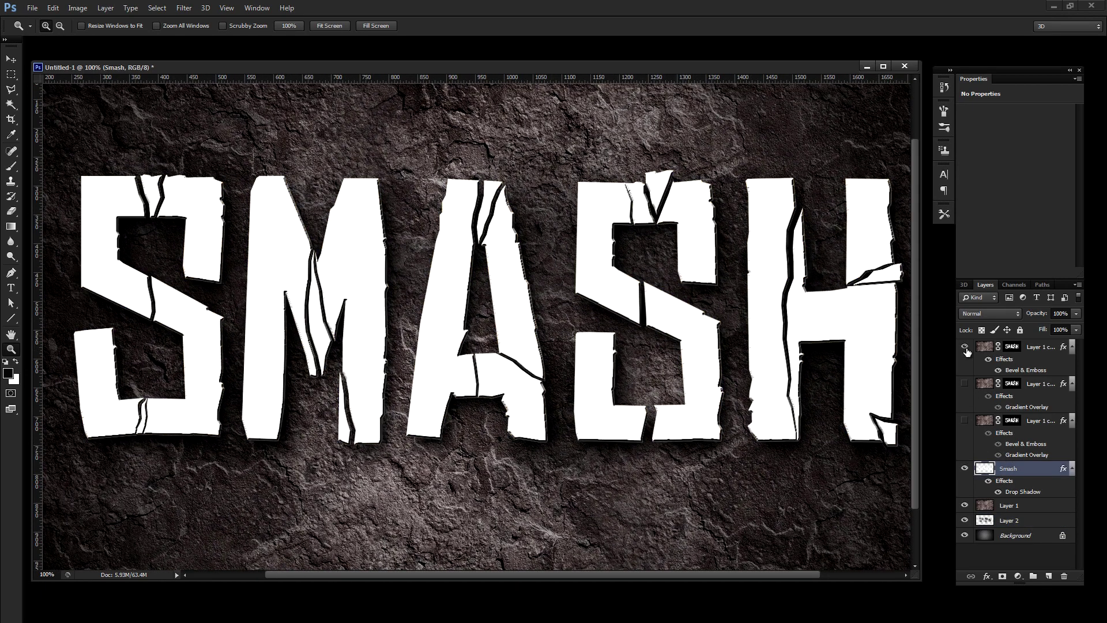
pyautogui.click(966, 348)
pyautogui.moveTo(566, 387); pyautogui.dragTo(636, 380)
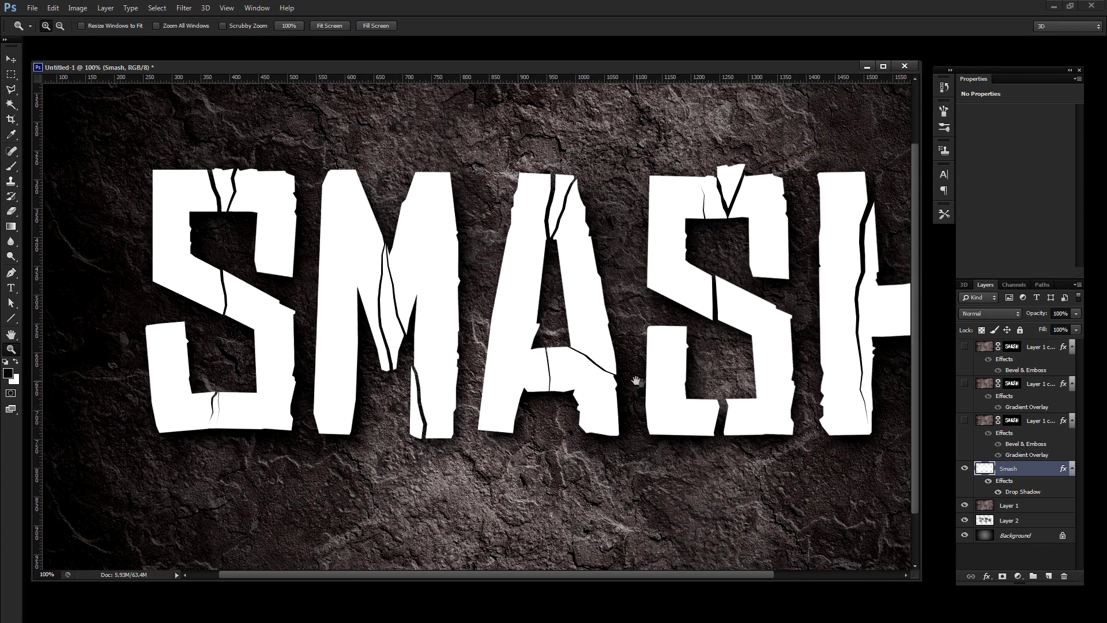
pyautogui.moveTo(734, 376); pyautogui.dragTo(684, 369)
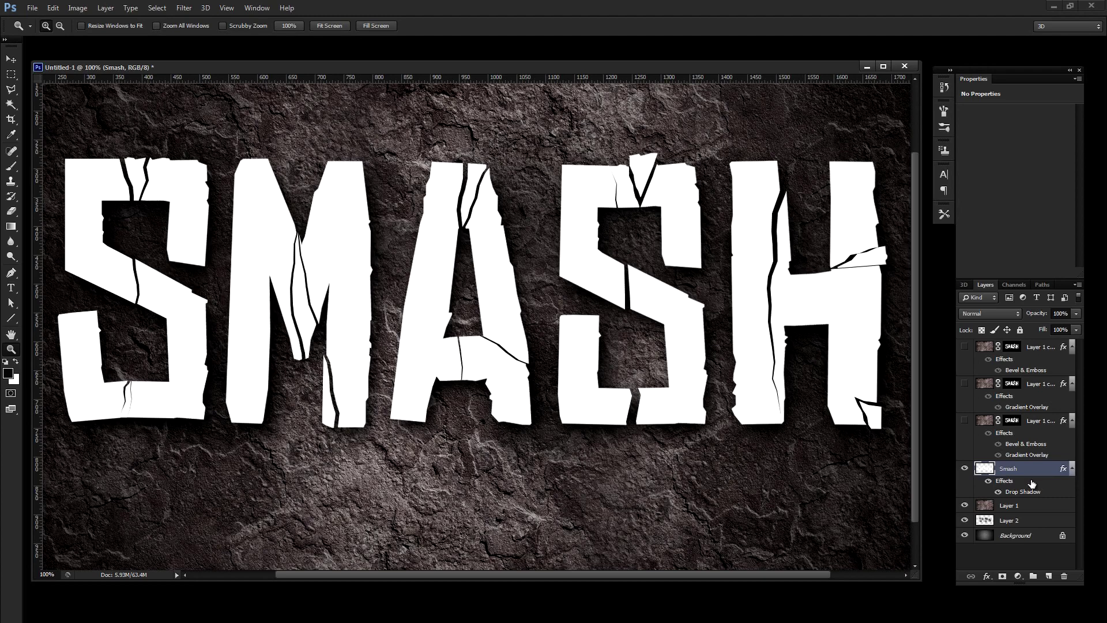
pyautogui.click(965, 469)
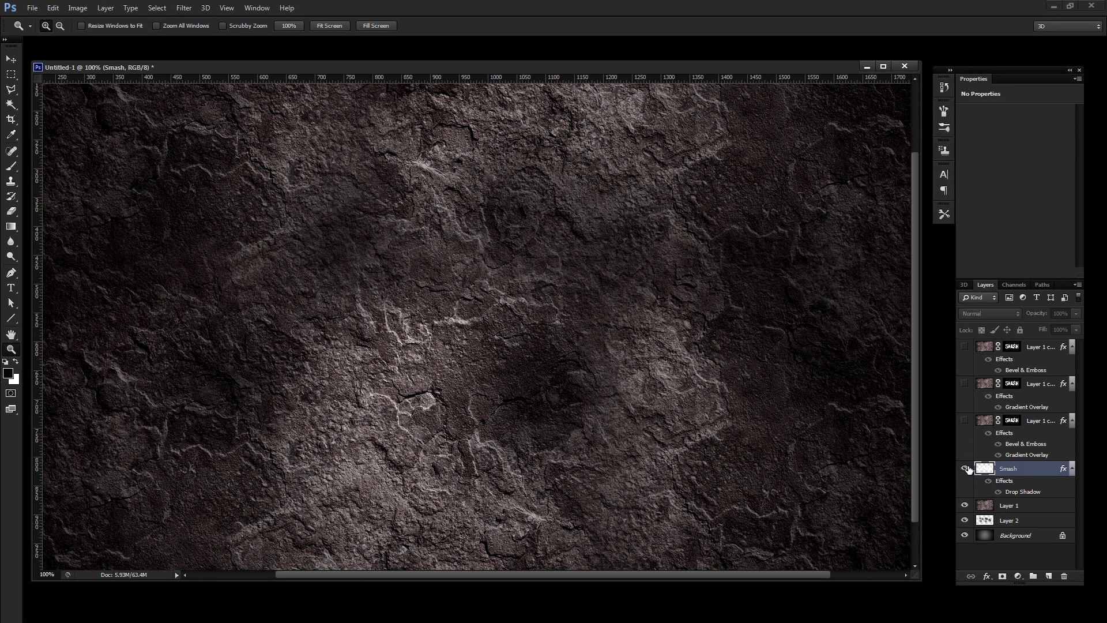
pyautogui.moveTo(966, 468); pyautogui.dragTo(964, 349)
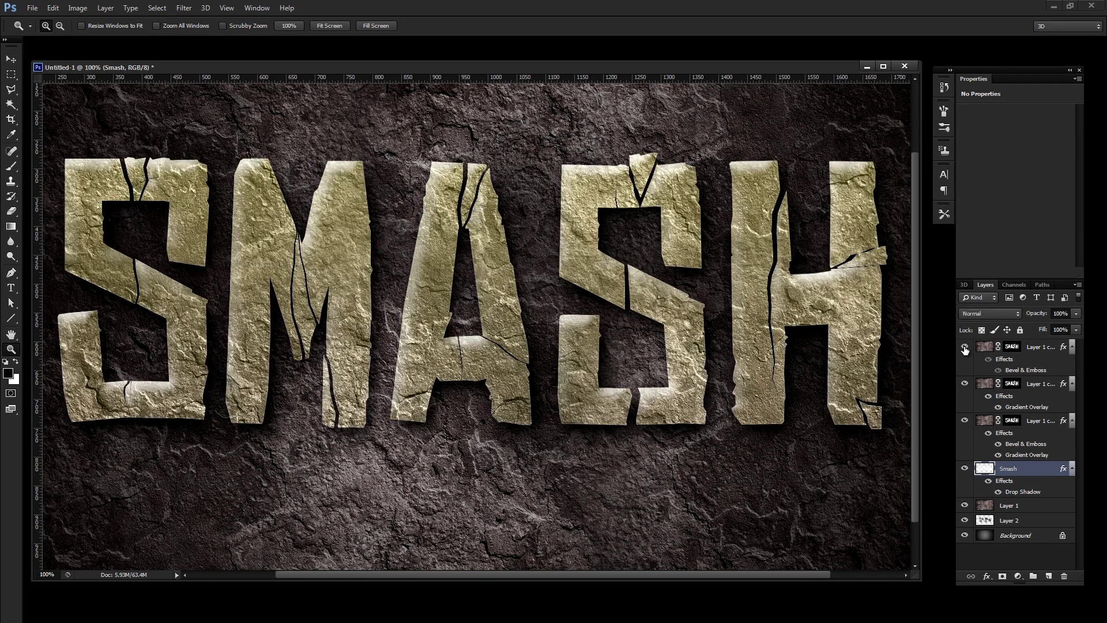
pyautogui.keyDown('alt'); pyautogui.click(534, 379); pyautogui.keyUp('alt')
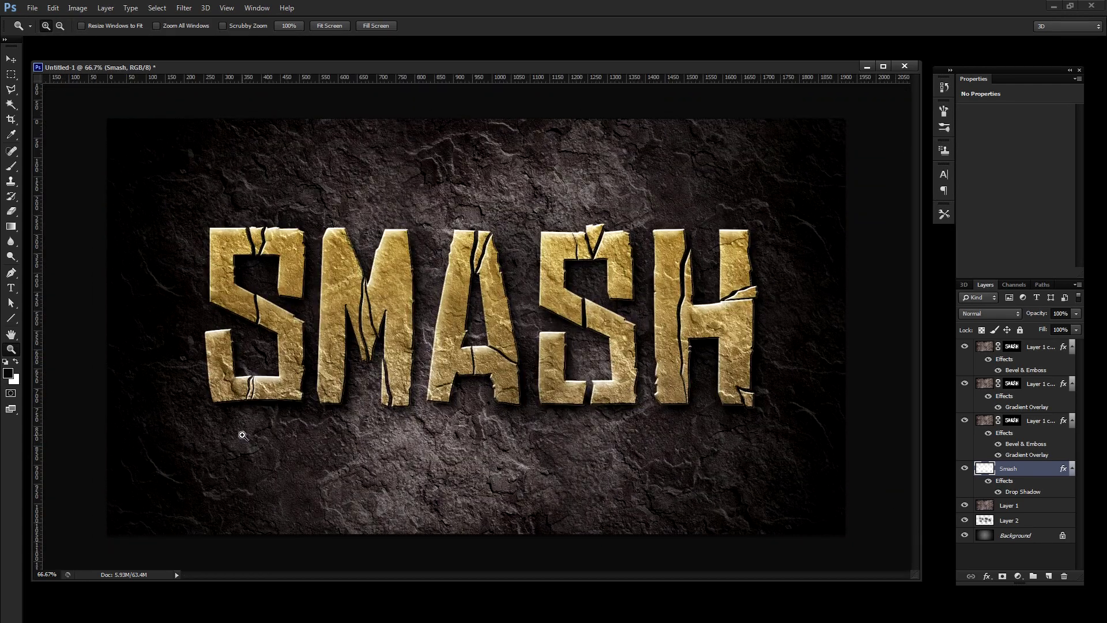